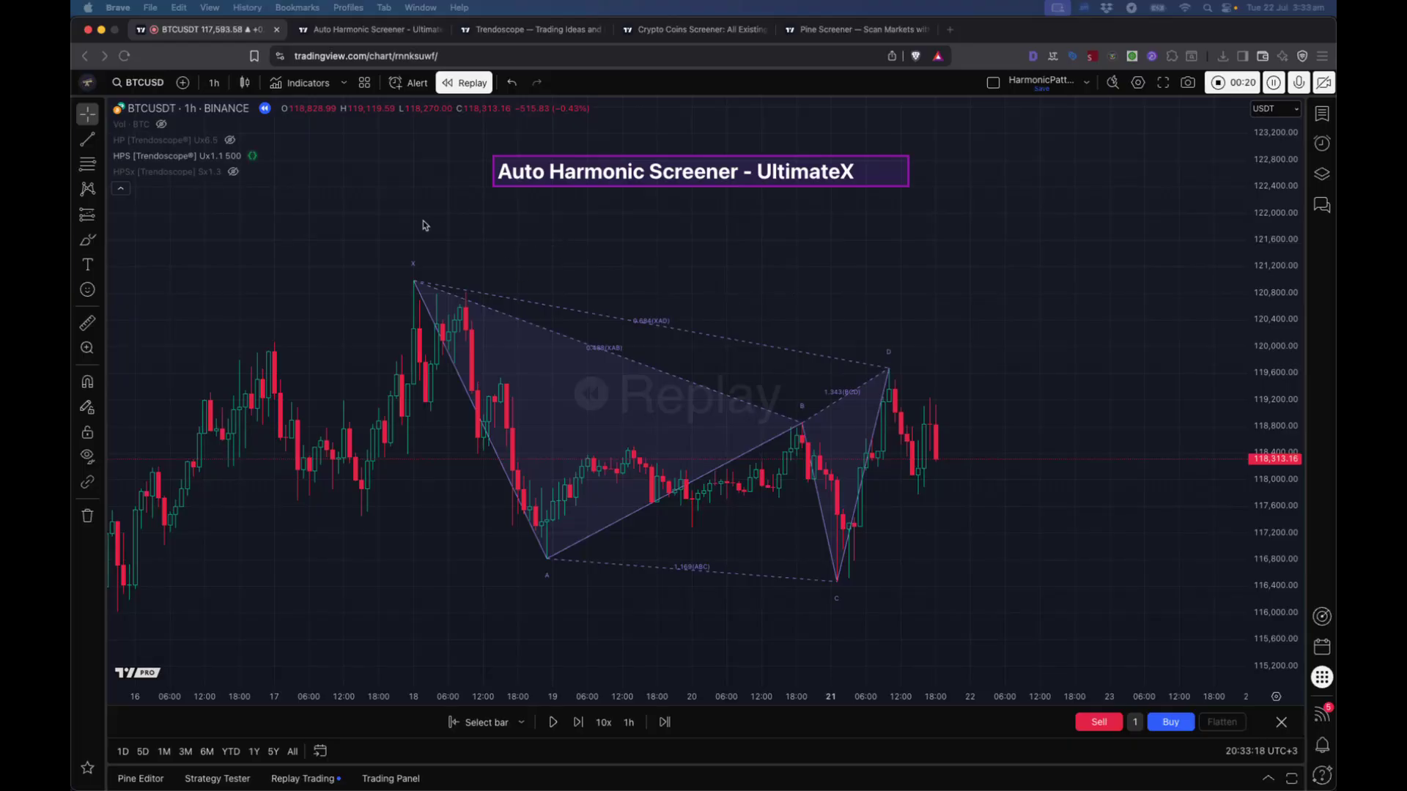
Step: View the Trendoscope profile page and the Auto Harmonic Screener - UltimateX script page, highlighting UltimateX in the script title
{"action": "scroll", "coordinate": [424, 227], "scroll_direction": "right", "scroll_amount": 1}
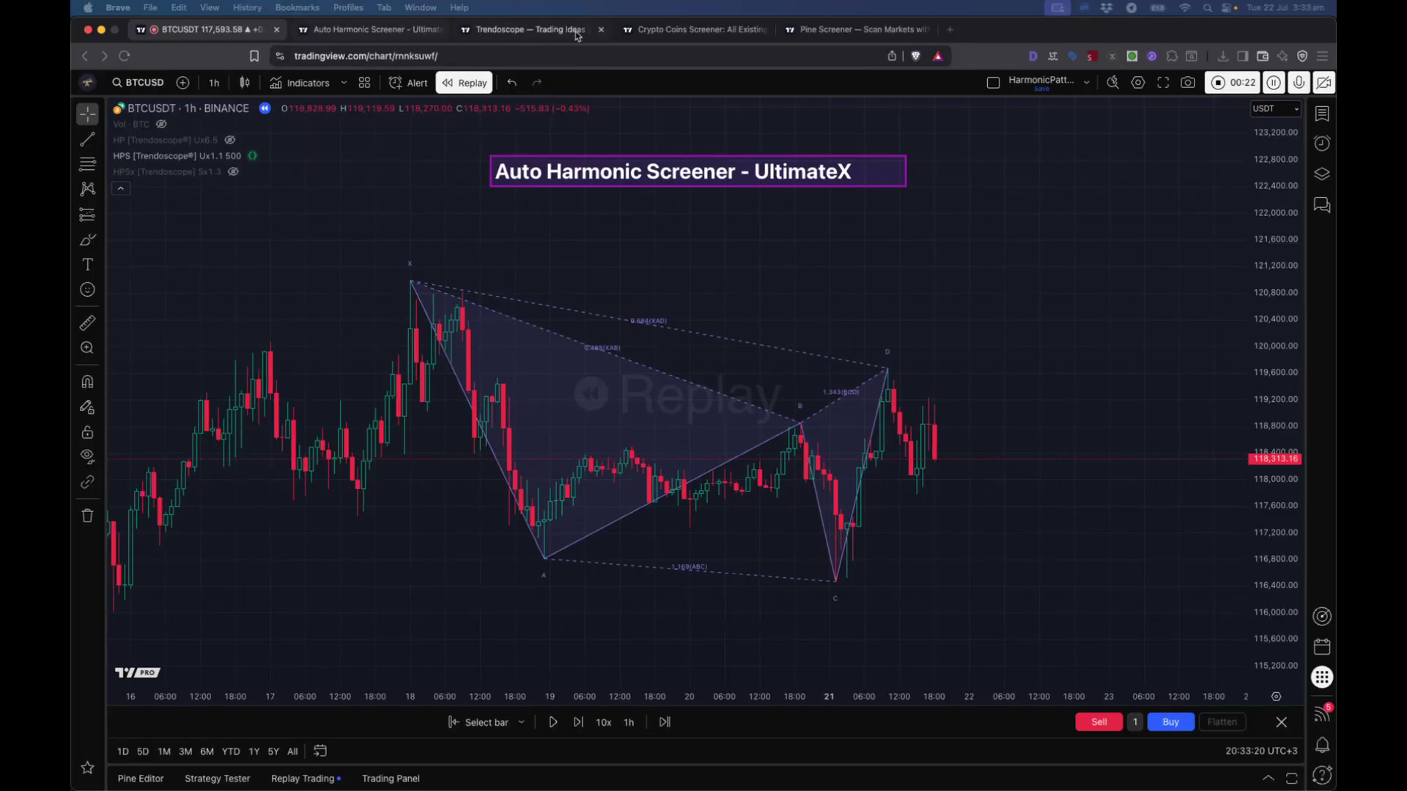
{"action": "left_click", "coordinate": [512, 30]}
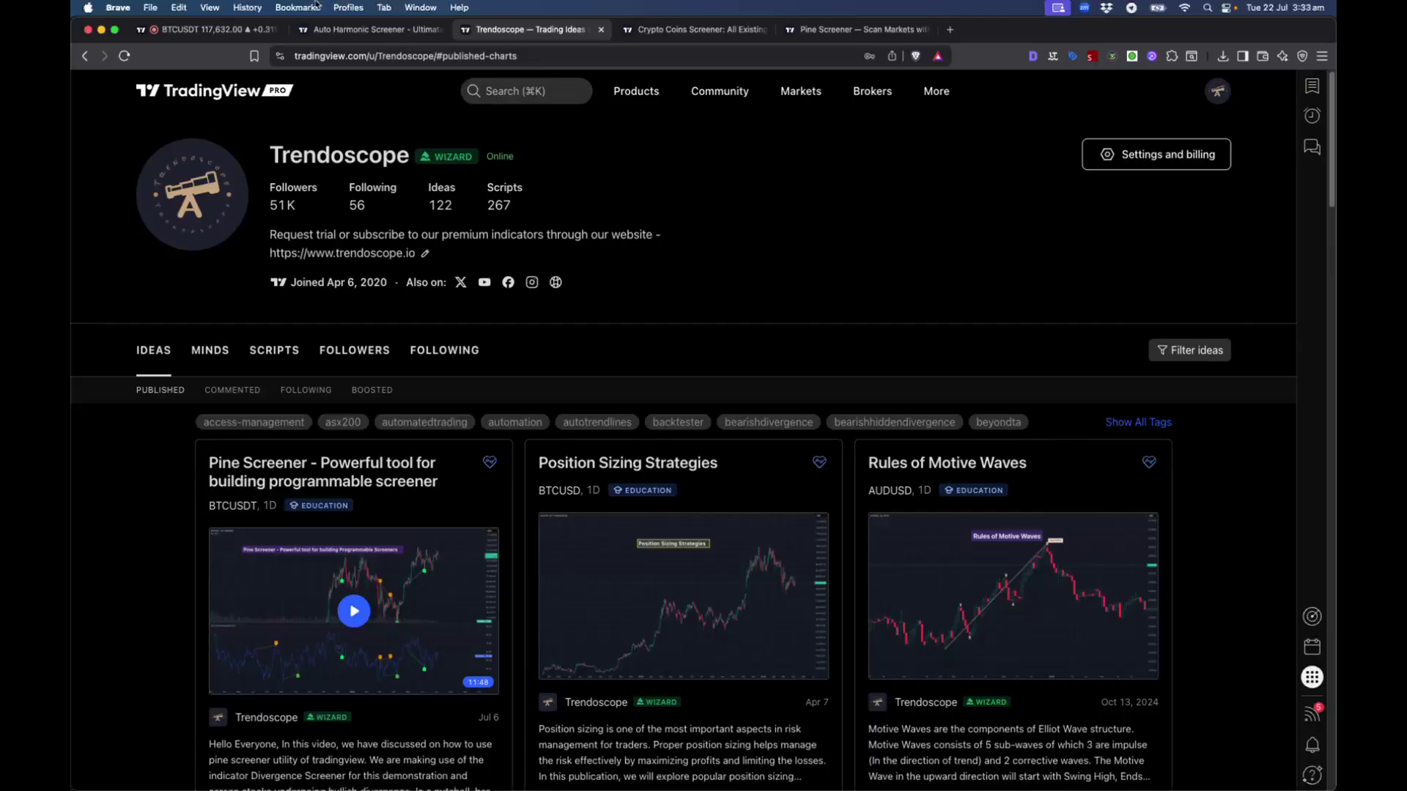
{"action": "left_click", "coordinate": [357, 29]}
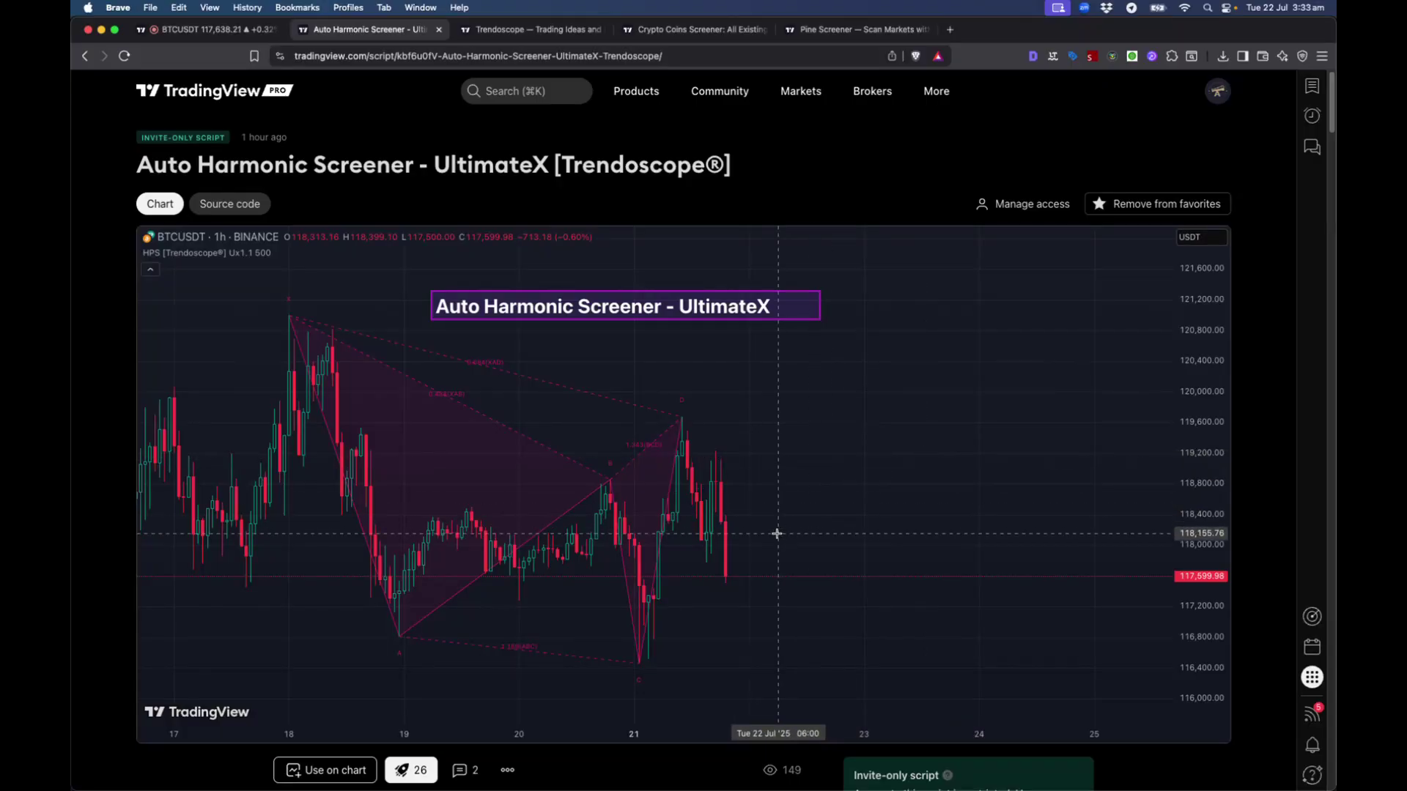
{"action": "triple_click", "coordinate": [389, 170]}
{"action": "double_click", "coordinate": [448, 170]}
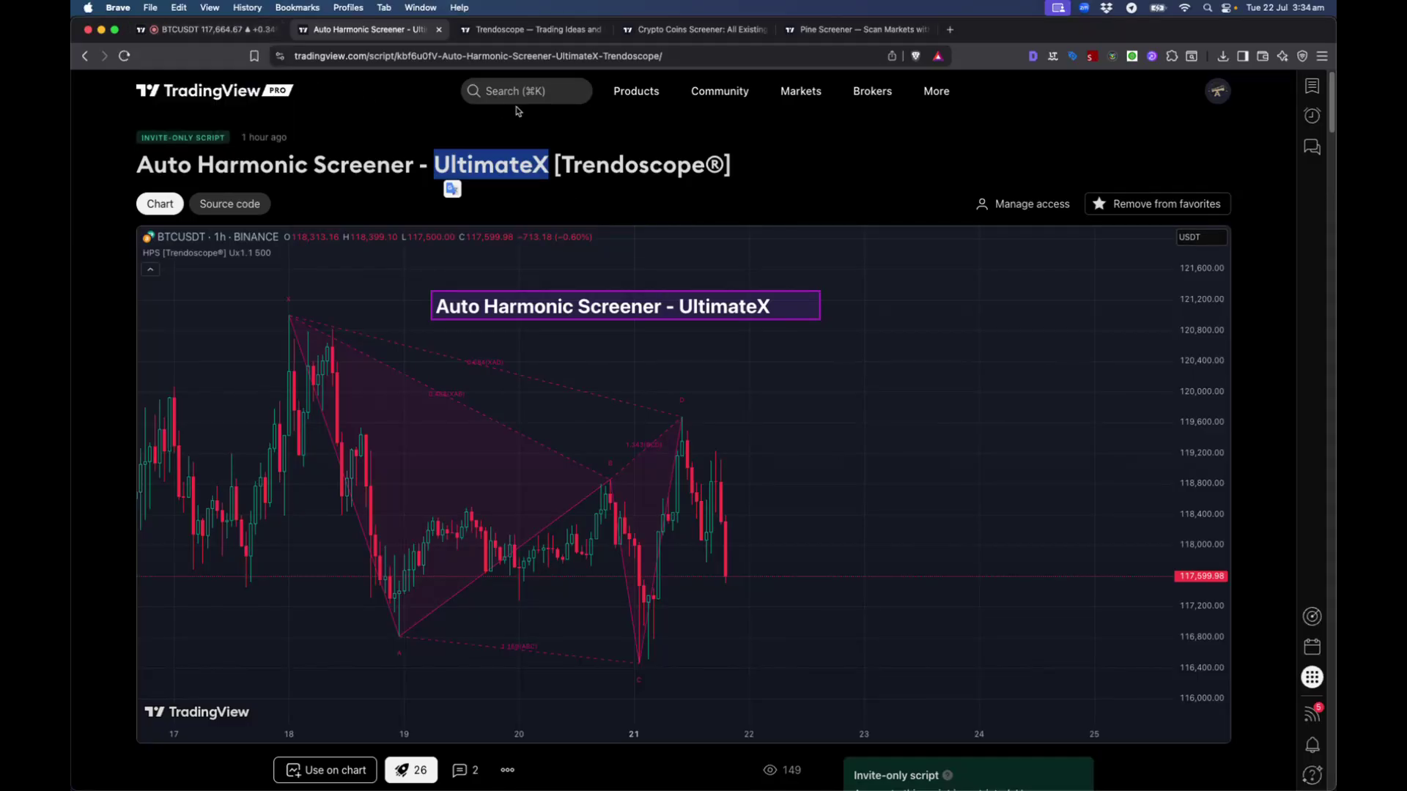
Step: Open a.trendoscope.io/ahpsx in a new tab and highlight the script's title to examine the older screener
{"action": "left_click", "coordinate": [952, 31]}
{"action": "type", "text": "a.trendoscope.io/ahpsx"}
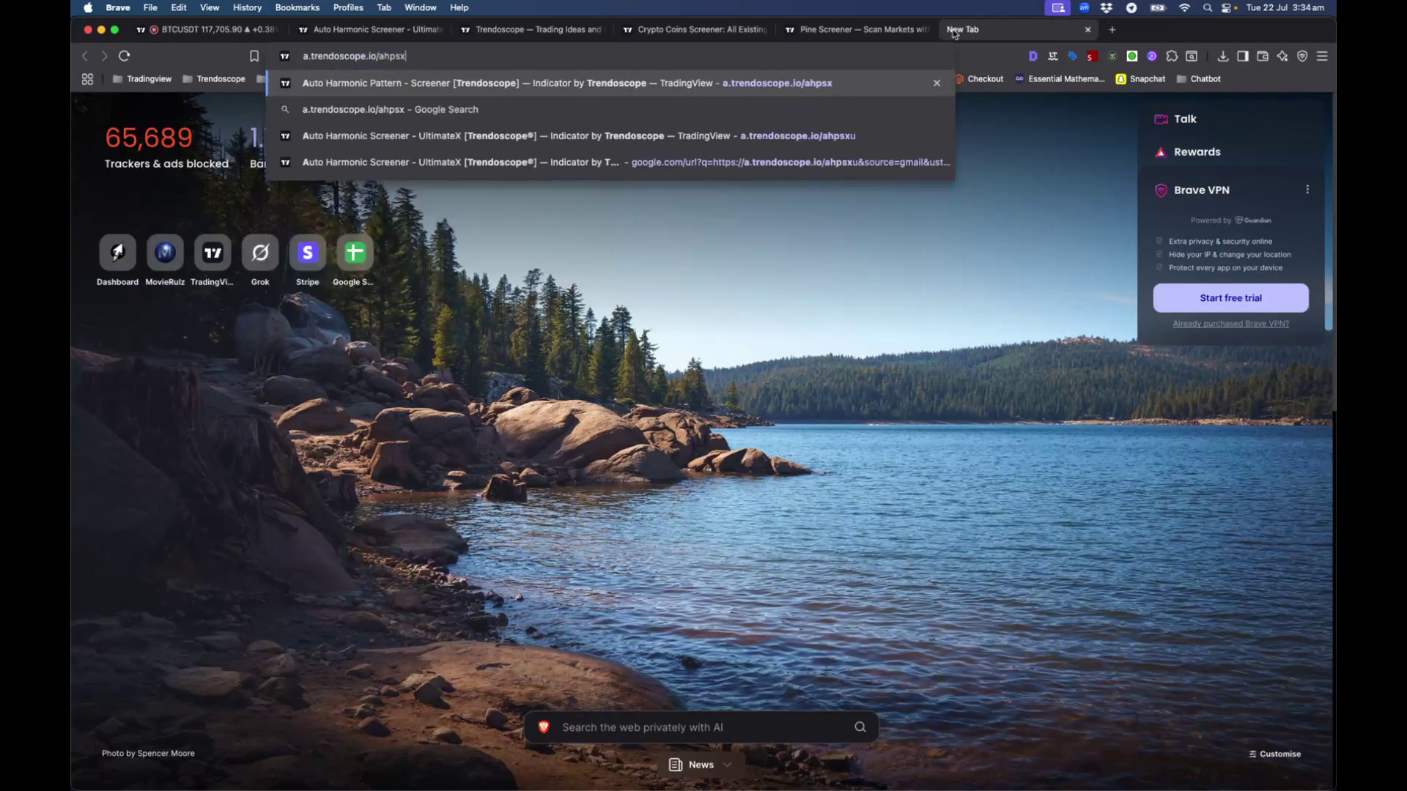
{"action": "key", "text": "Return"}
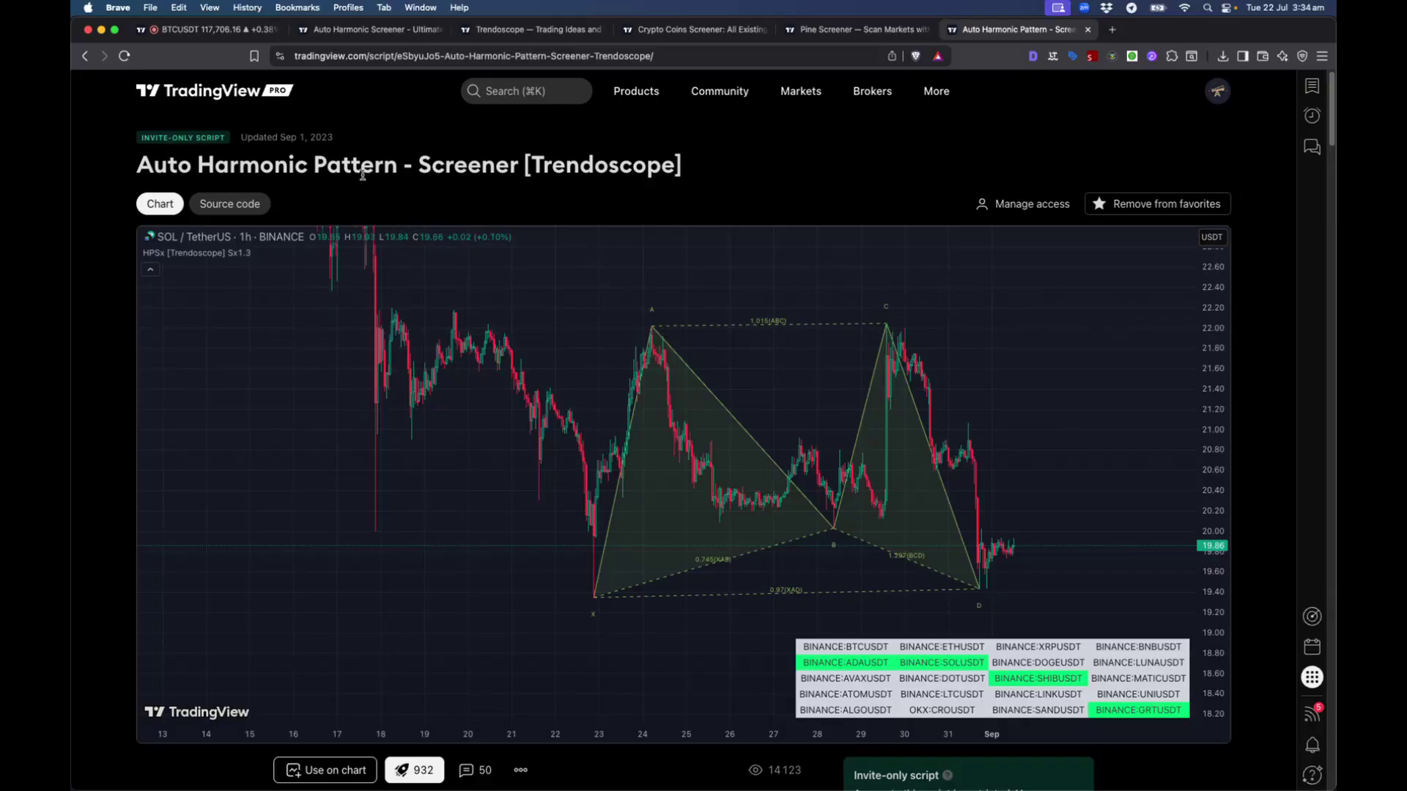
{"action": "triple_click", "coordinate": [427, 171]}
{"action": "triple_click", "coordinate": [361, 168]}
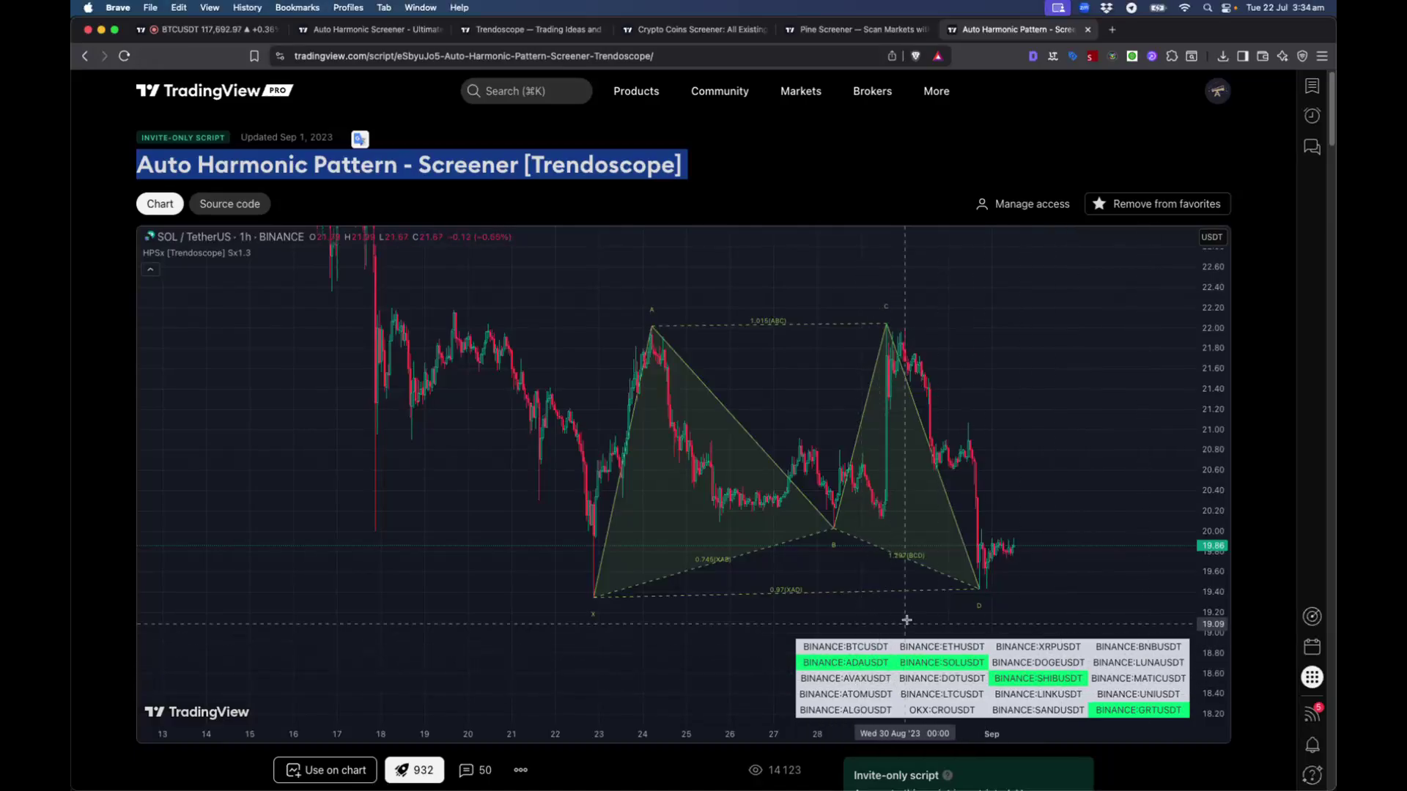
{"action": "scroll", "coordinate": [974, 610], "scroll_direction": "right", "scroll_amount": 1}
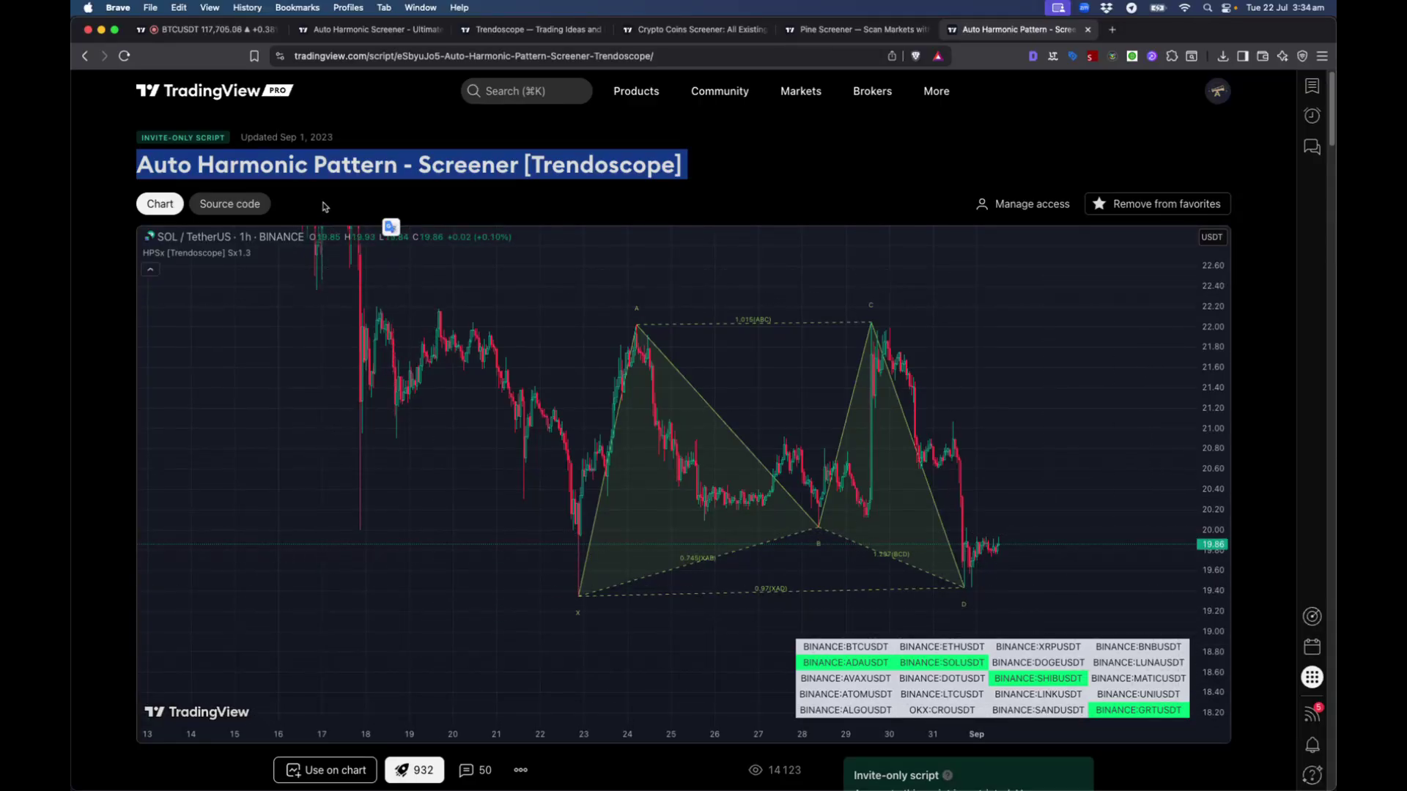
Step: Return to the BTCUSDT chart and look through all the input settings of the HPS [Trendoscope®] Ux1.1 indicator, closing them without changes
{"action": "left_click", "coordinate": [199, 33]}
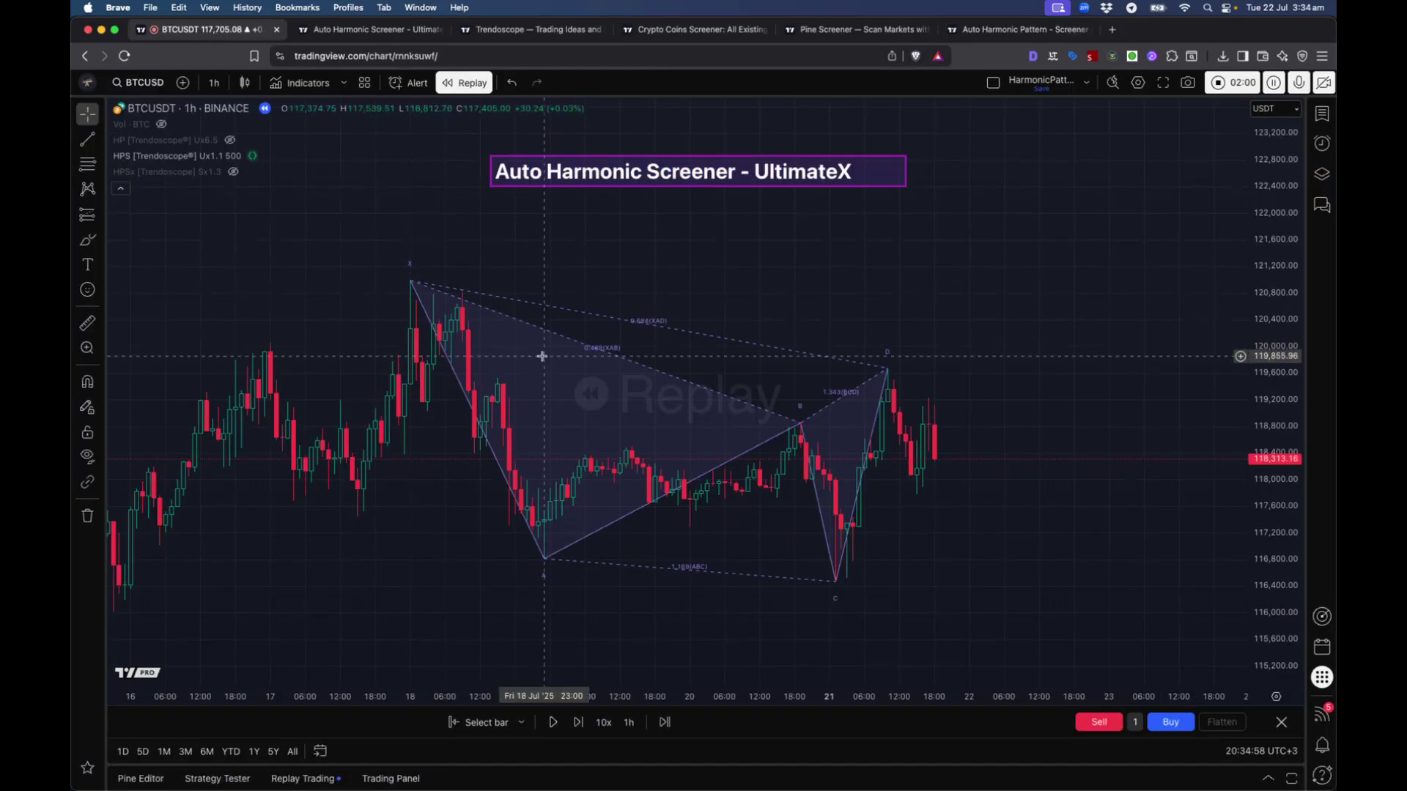
{"action": "left_click", "coordinate": [273, 157]}
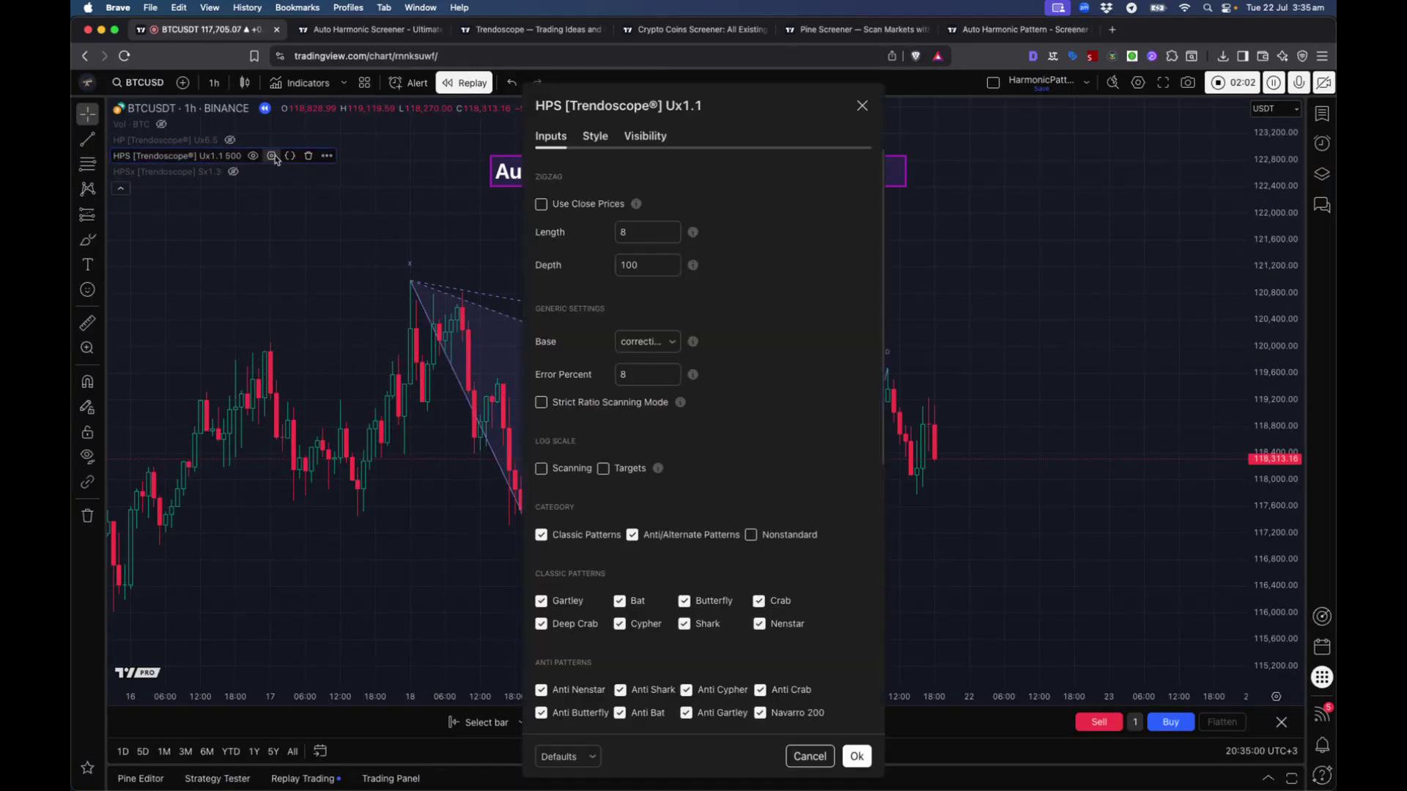
{"action": "scroll", "coordinate": [703, 535], "scroll_direction": "down", "scroll_amount": 10}
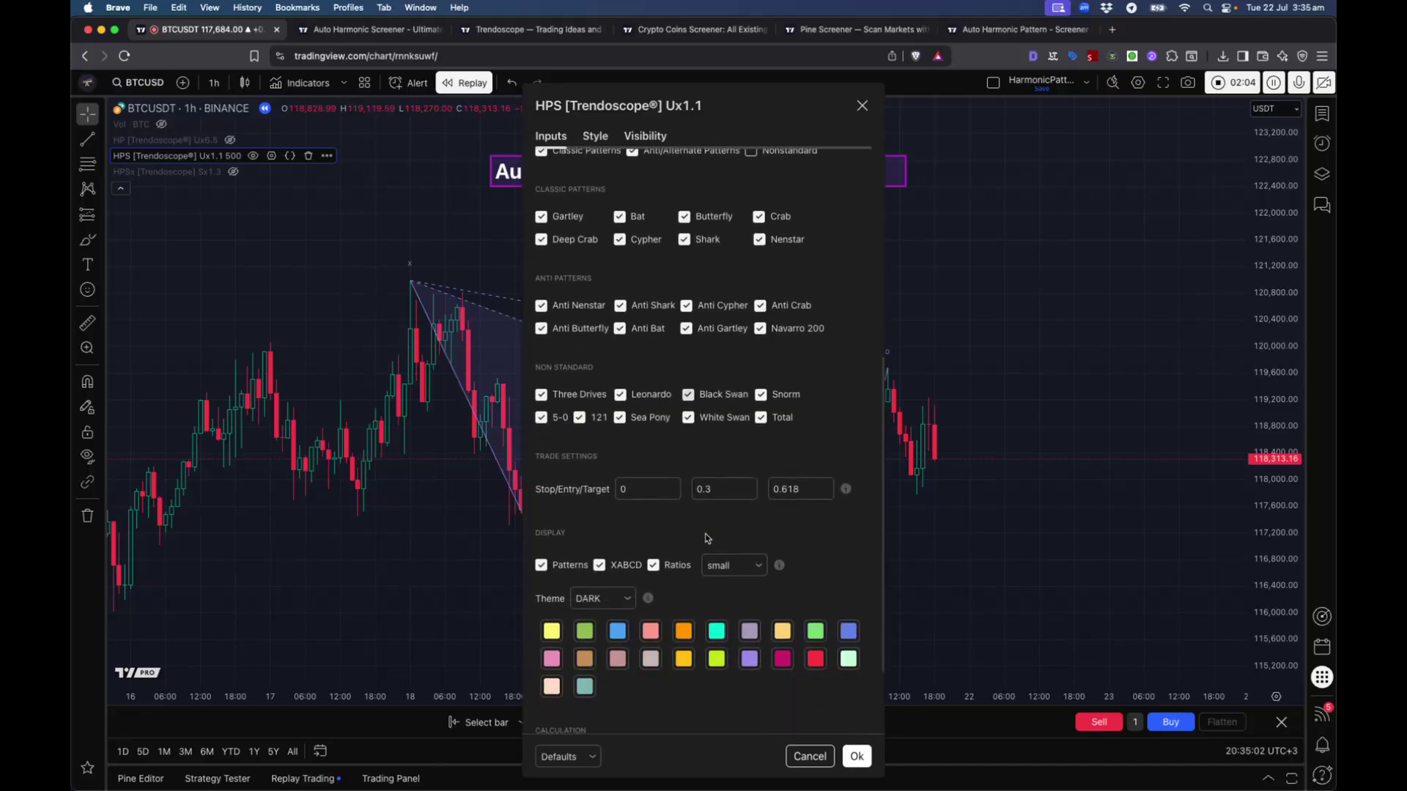
{"action": "scroll", "coordinate": [705, 538], "scroll_direction": "down", "scroll_amount": 3}
{"action": "scroll", "coordinate": [705, 539], "scroll_direction": "up", "scroll_amount": 13}
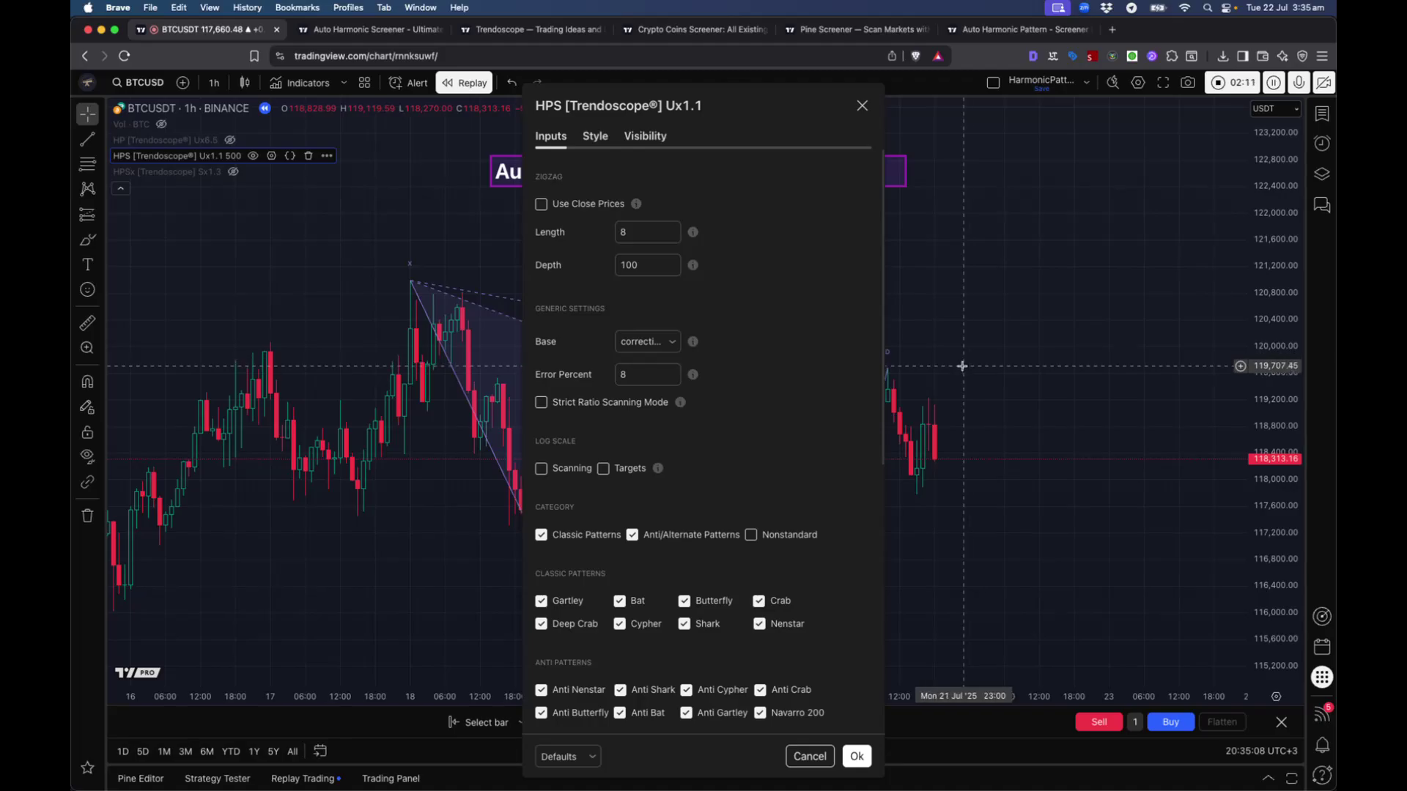
{"action": "key", "text": "Escape"}
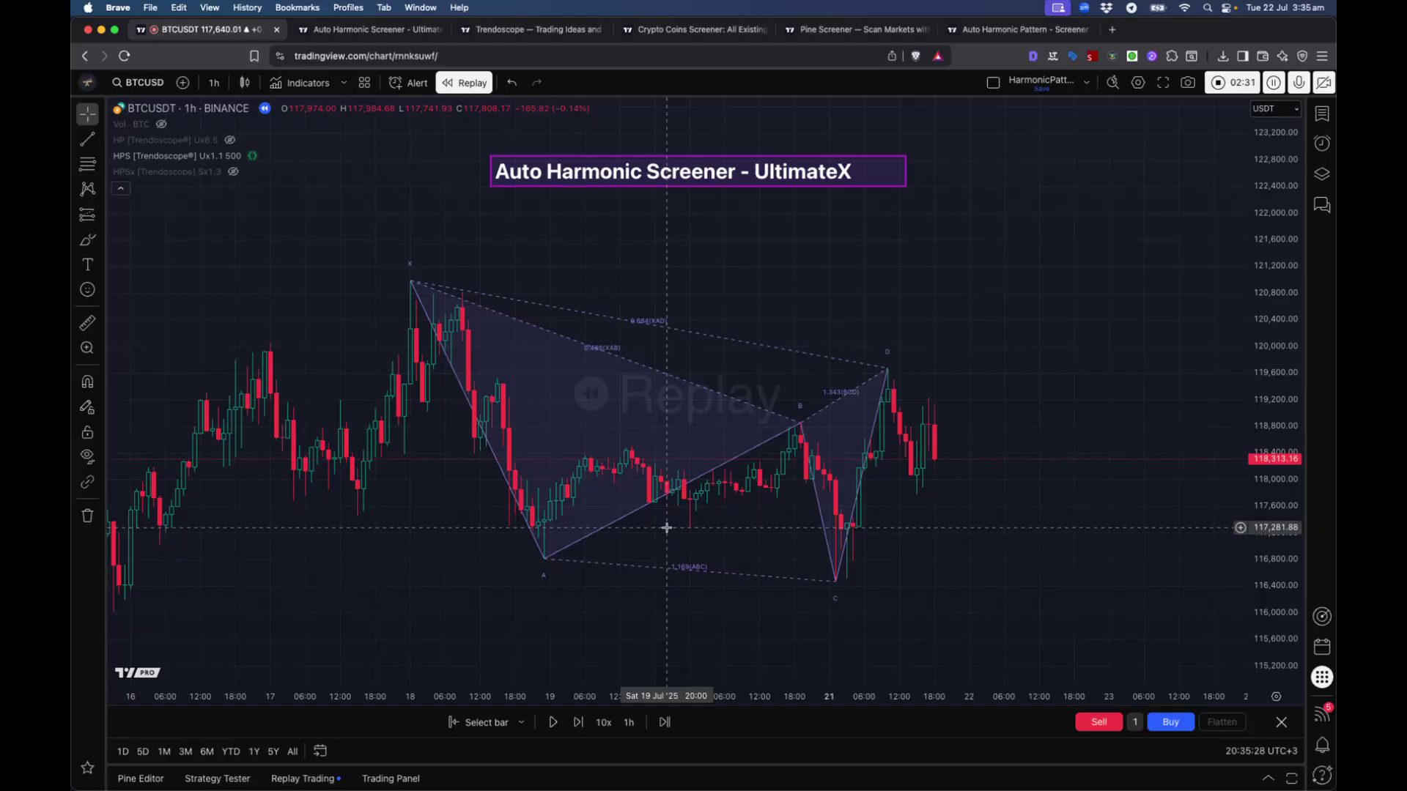
Step: Toggle the visibility of the HP [Trendoscope®] Ux6.5 indicator to compare it with the screener's pattern, leaving it shown
{"action": "mouse_move", "coordinate": [210, 147]}
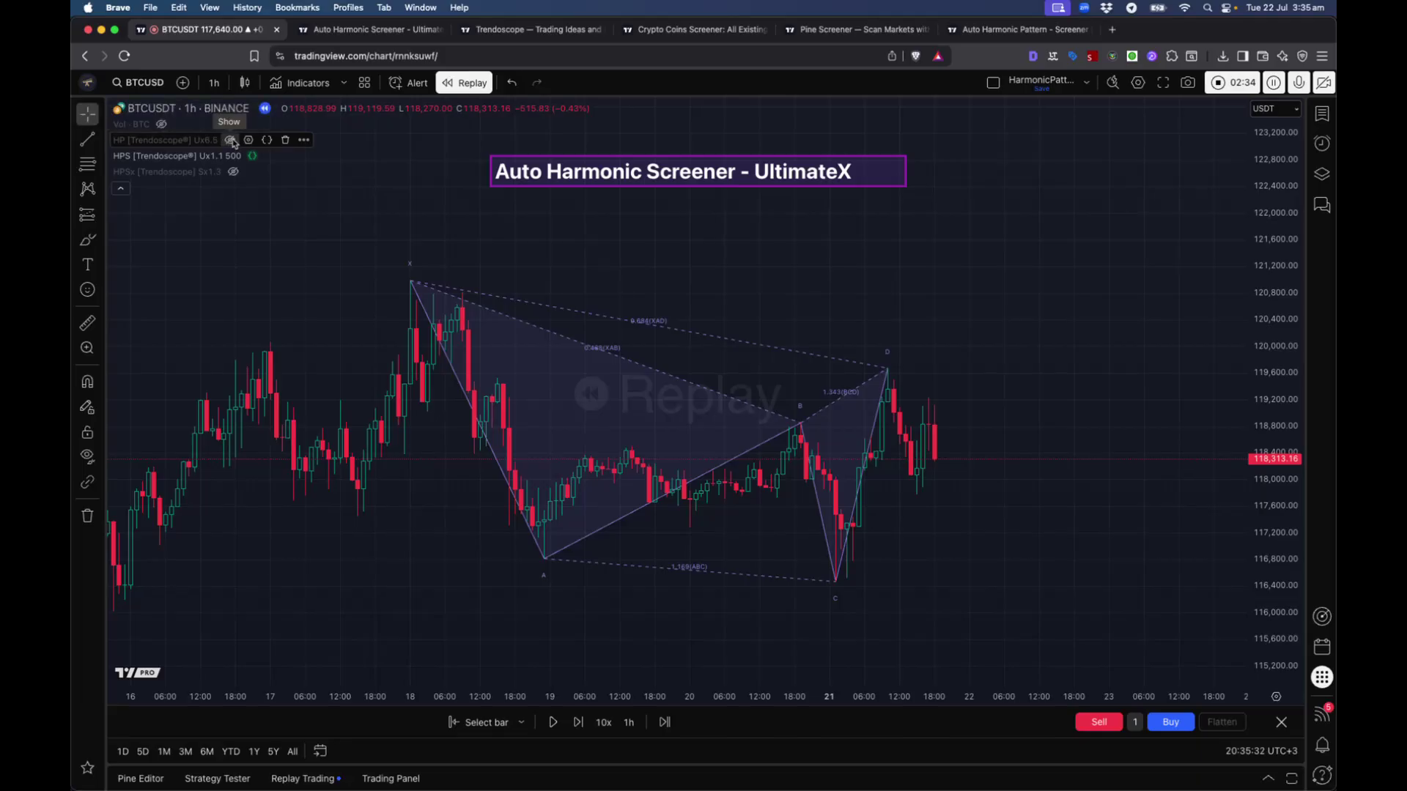
{"action": "left_click", "coordinate": [231, 140]}
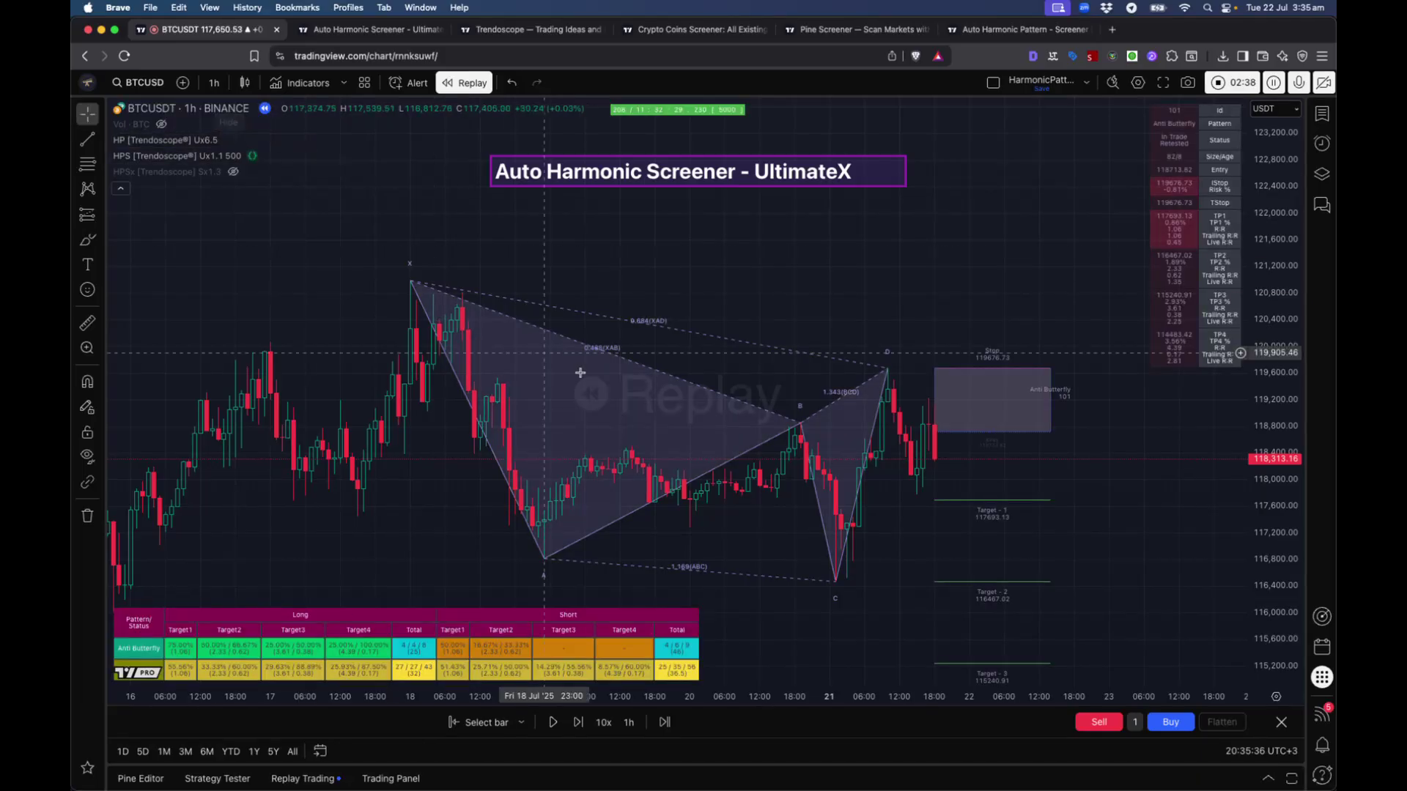
{"action": "left_click", "coordinate": [229, 140]}
{"action": "left_click", "coordinate": [229, 140]}
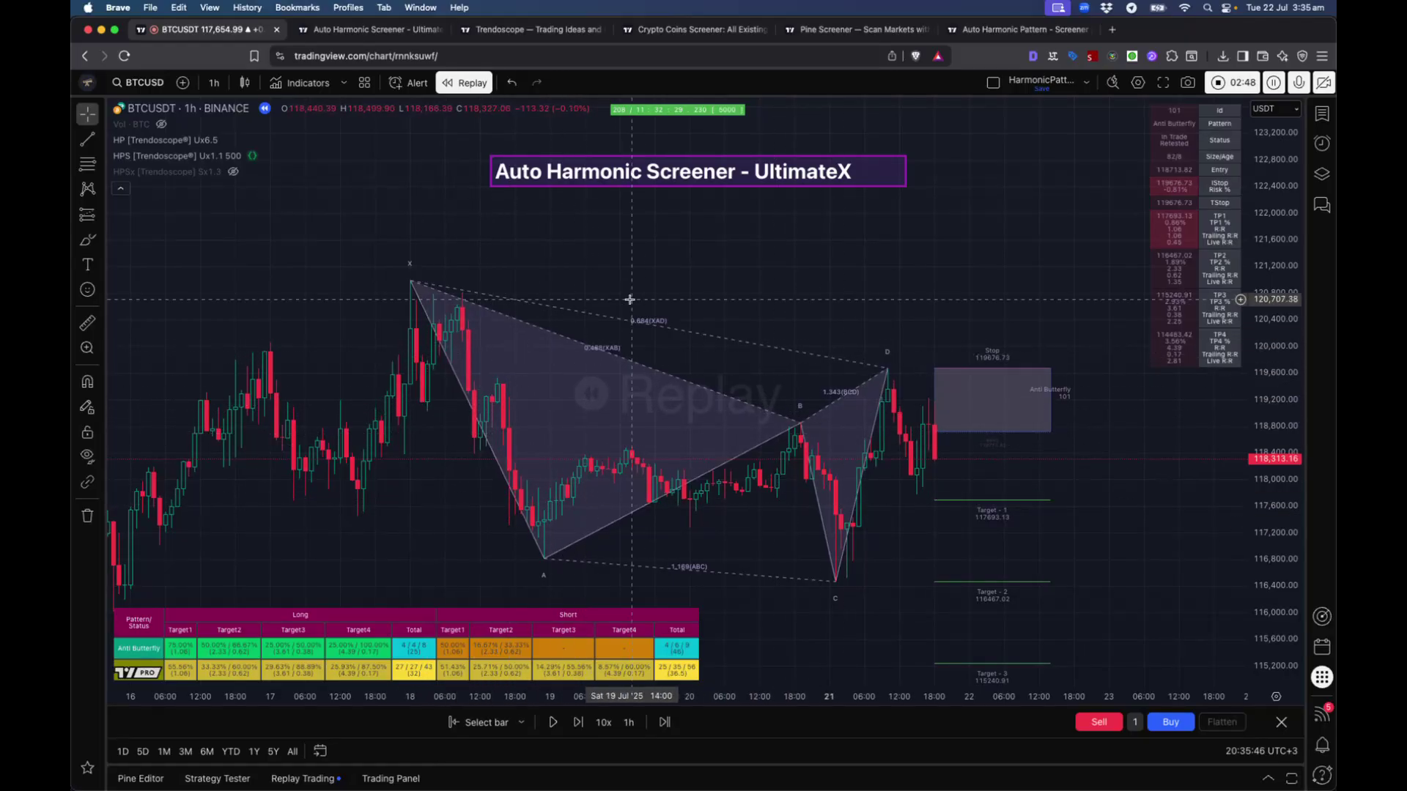
{"action": "left_click", "coordinate": [229, 140]}
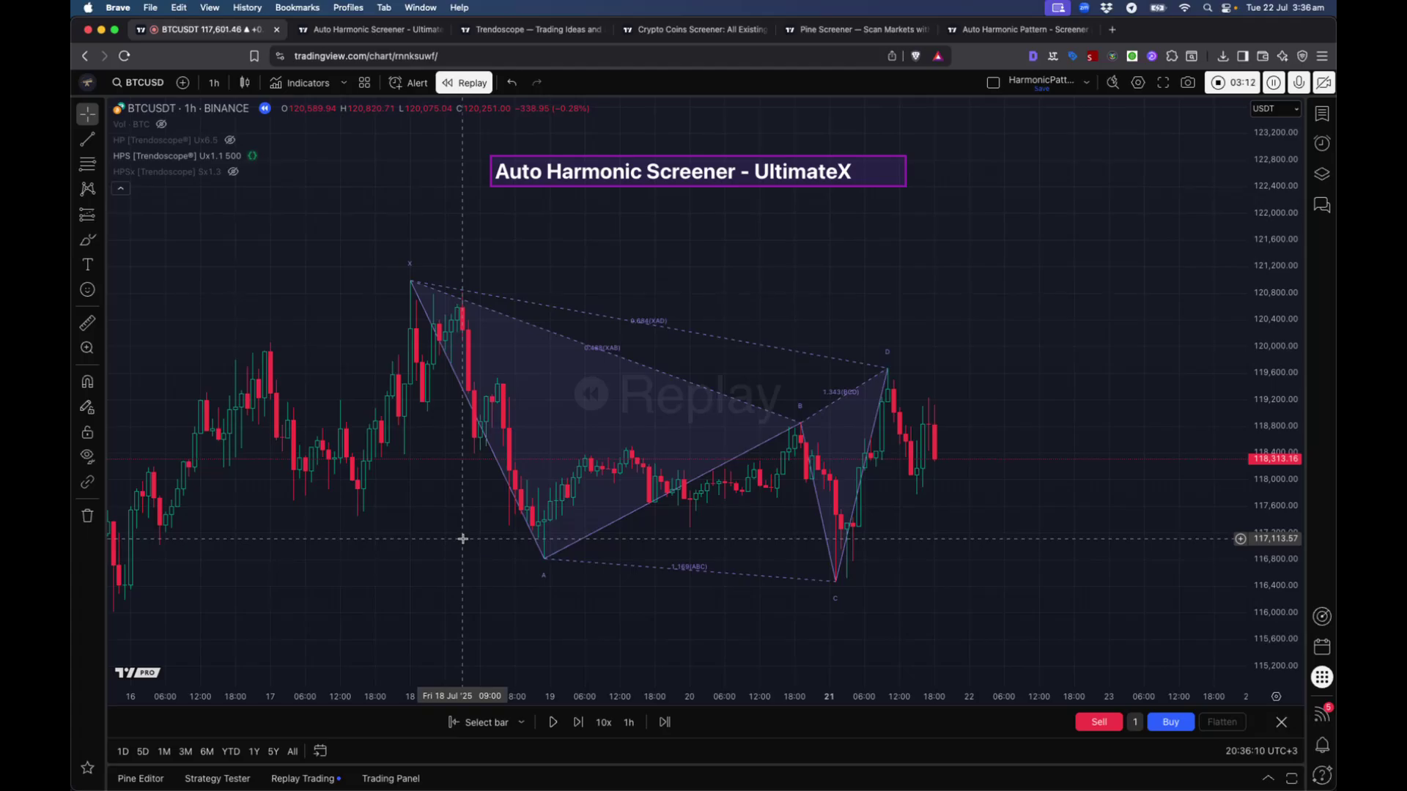
{"action": "left_click", "coordinate": [229, 139]}
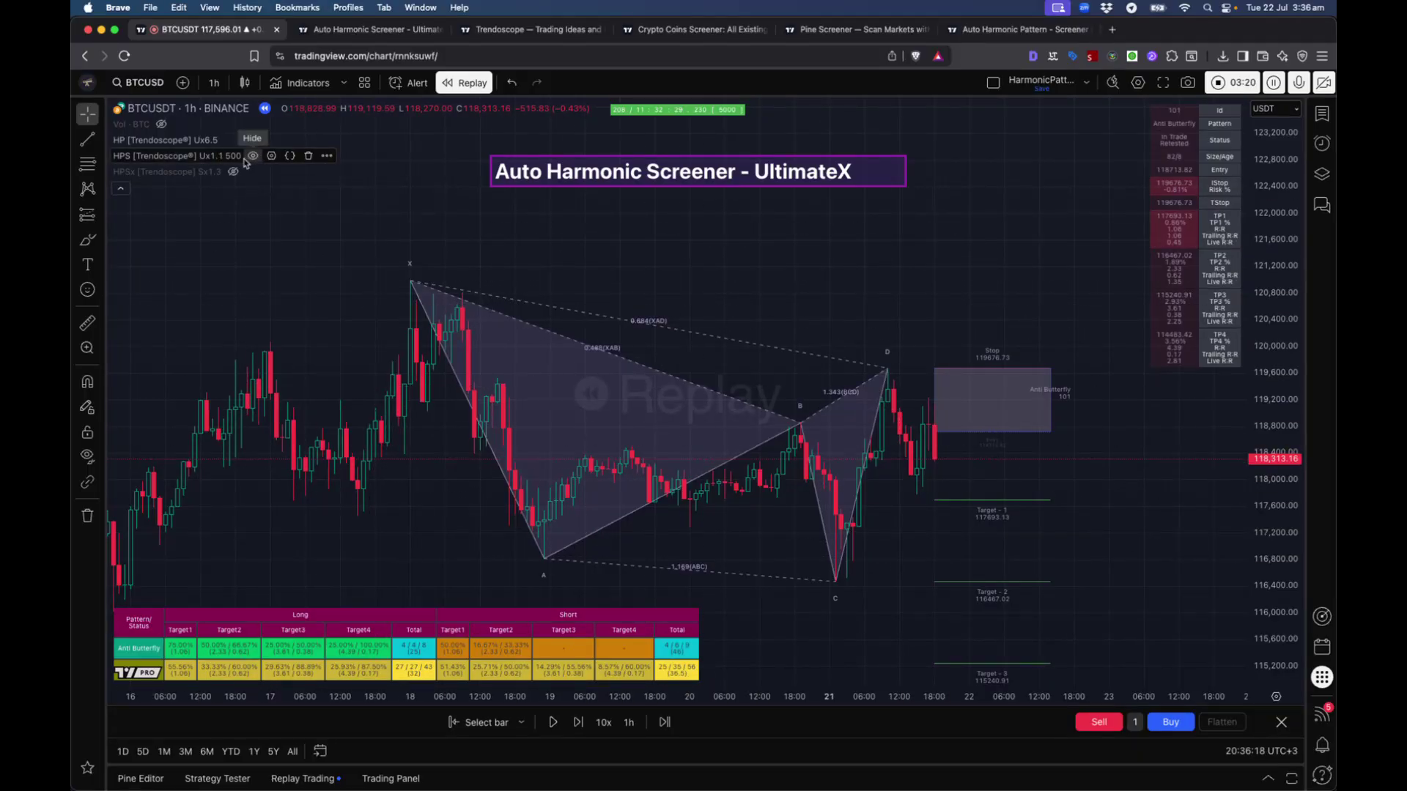
Step: Look through the full list of input settings of the HP [Trendoscope®] Ux6.5 indicator and cancel without changes
{"action": "left_click", "coordinate": [248, 139]}
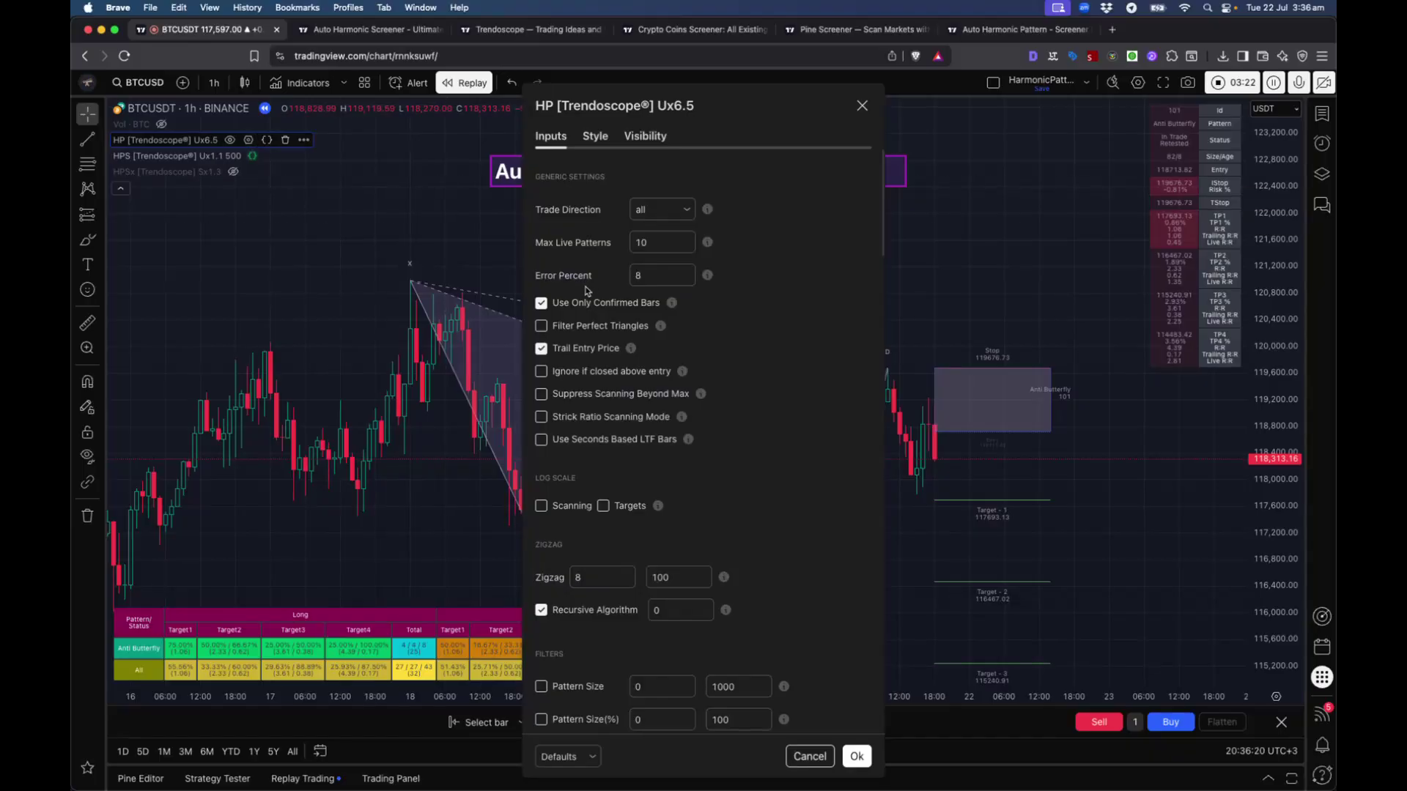
{"action": "scroll", "coordinate": [586, 291], "scroll_direction": "down", "scroll_amount": 15}
{"action": "scroll", "coordinate": [707, 437], "scroll_direction": "down", "scroll_amount": 10}
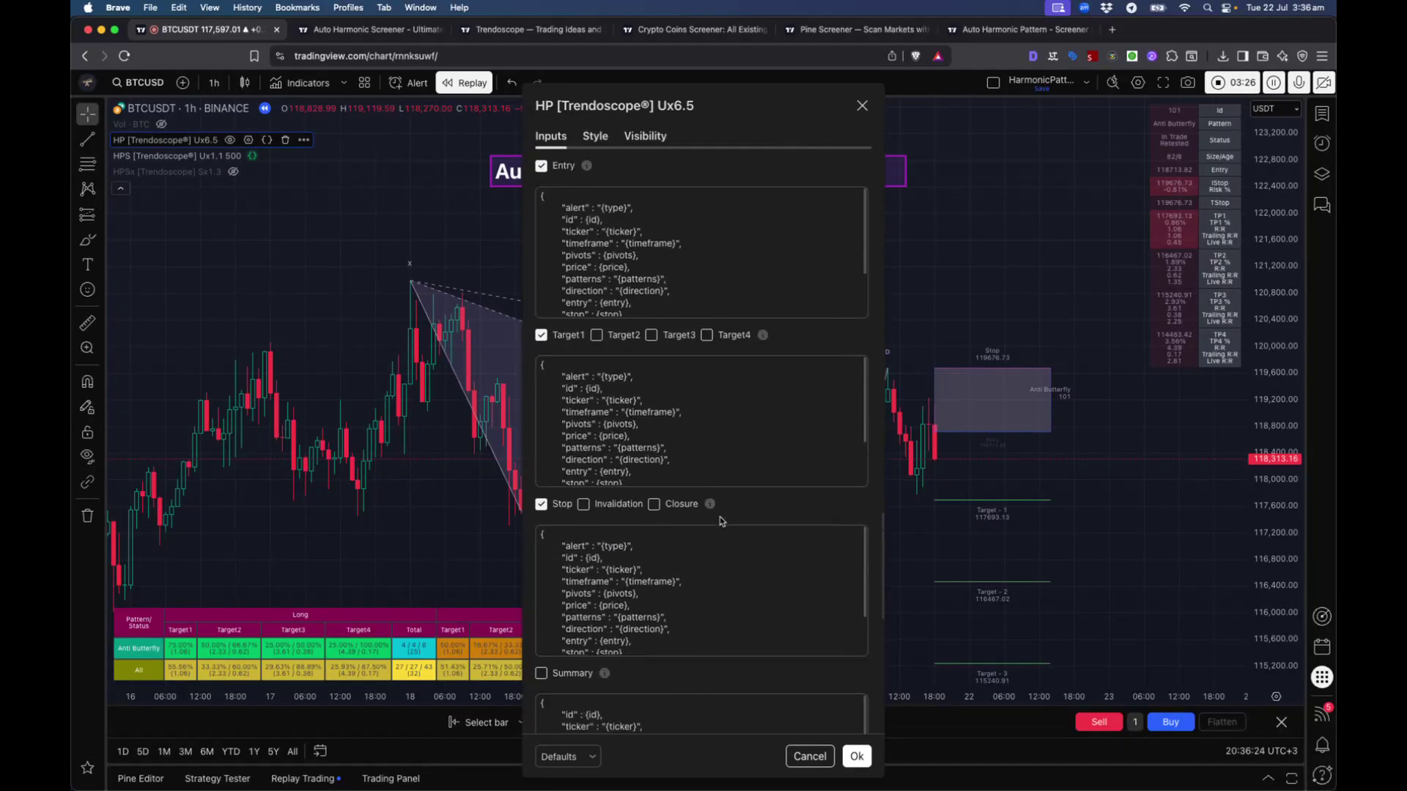
{"action": "scroll", "coordinate": [718, 564], "scroll_direction": "down", "scroll_amount": 10}
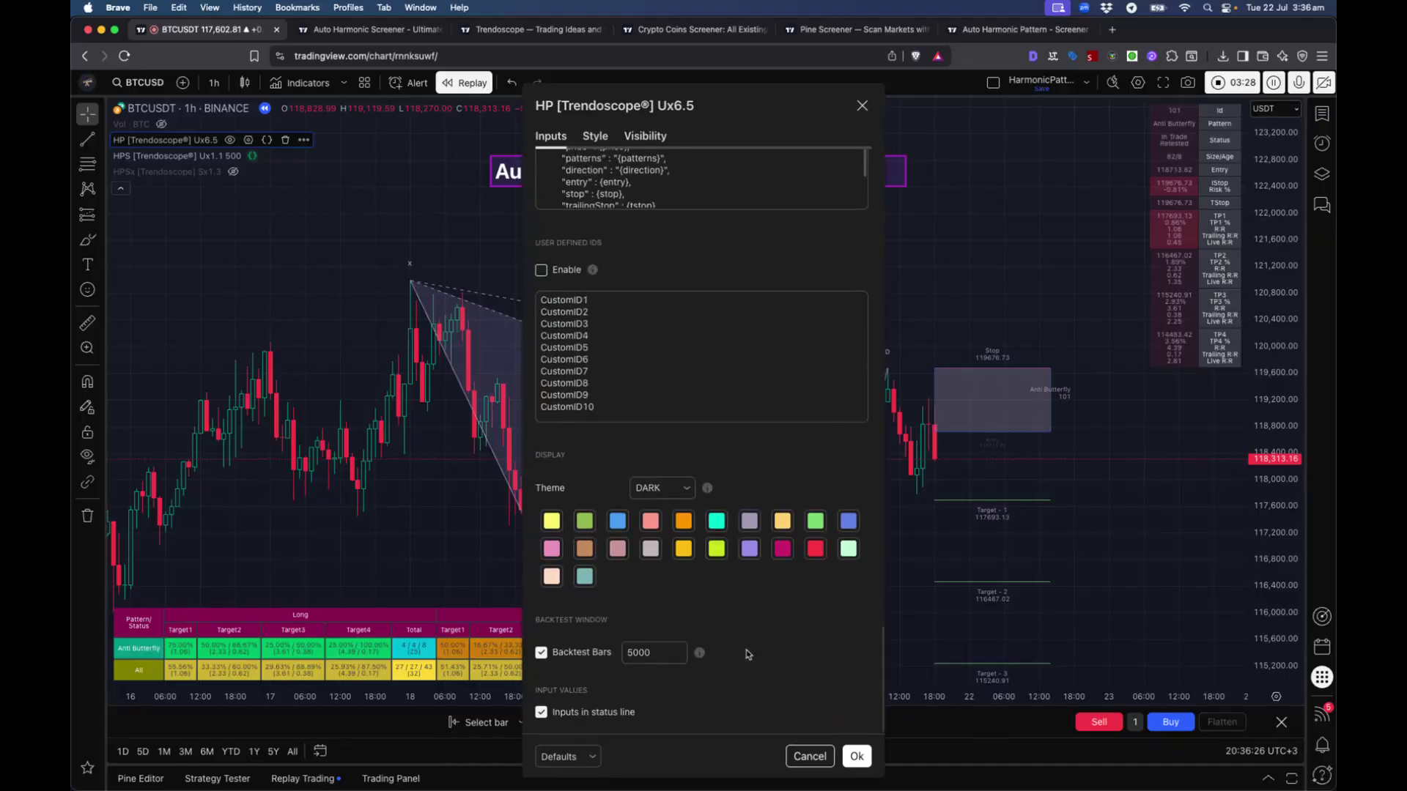
{"action": "left_click", "coordinate": [812, 759]}
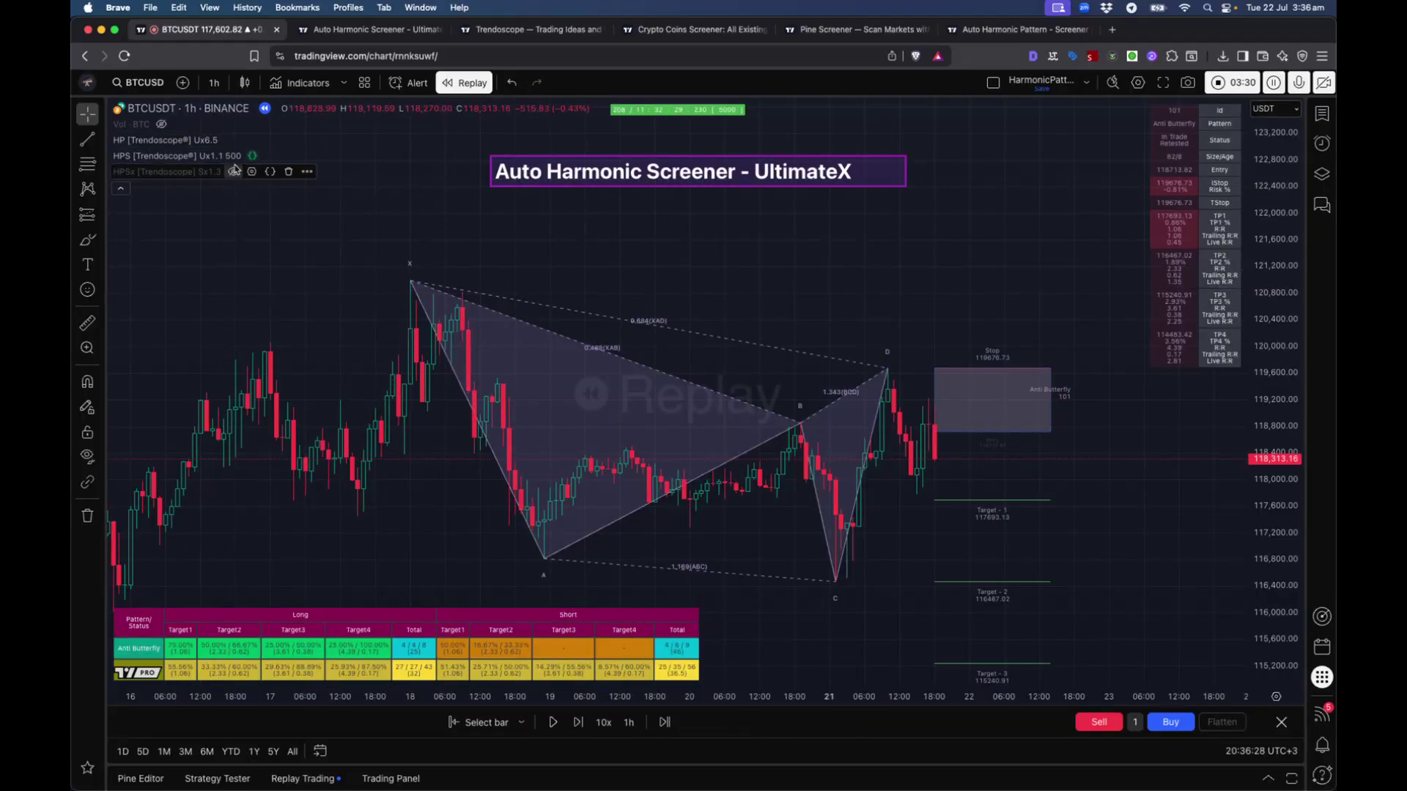
Step: Examine the pattern categories and the Stop/Entry/Target trade settings of the HPS [Trendoscope®] Ux1.1 indicator, then cancel
{"action": "left_click", "coordinate": [271, 155]}
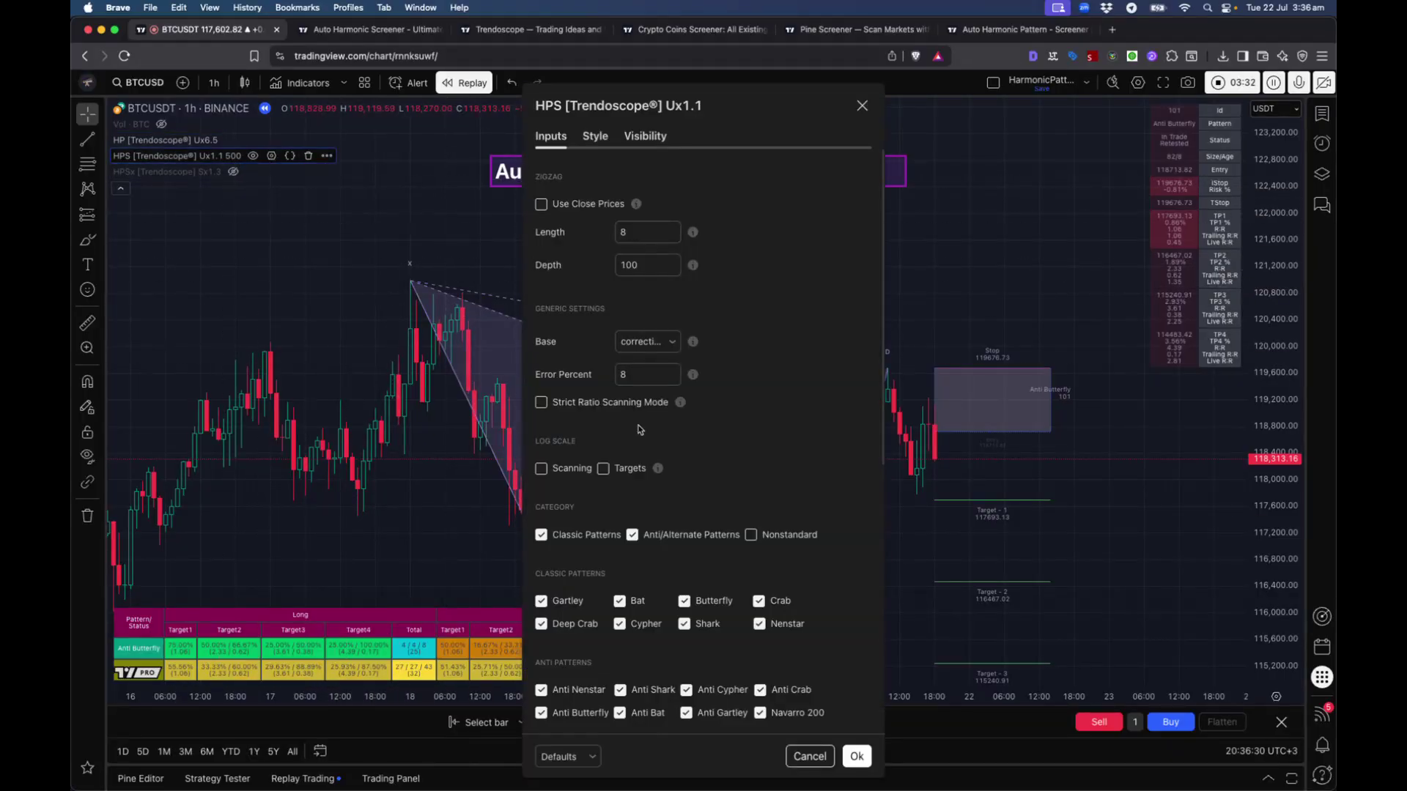
{"action": "scroll", "coordinate": [640, 429], "scroll_direction": "down", "scroll_amount": 5}
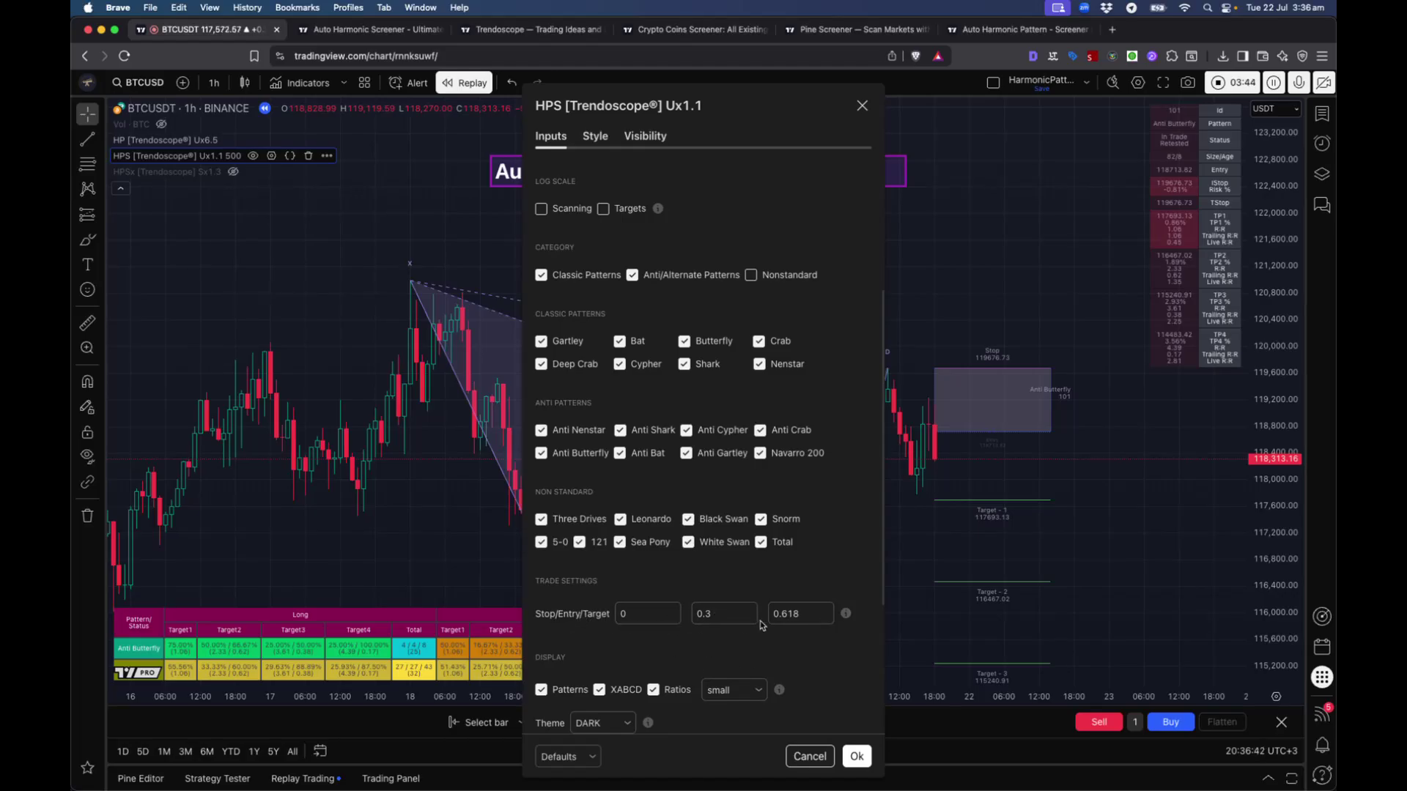
{"action": "left_click", "coordinate": [788, 614]}
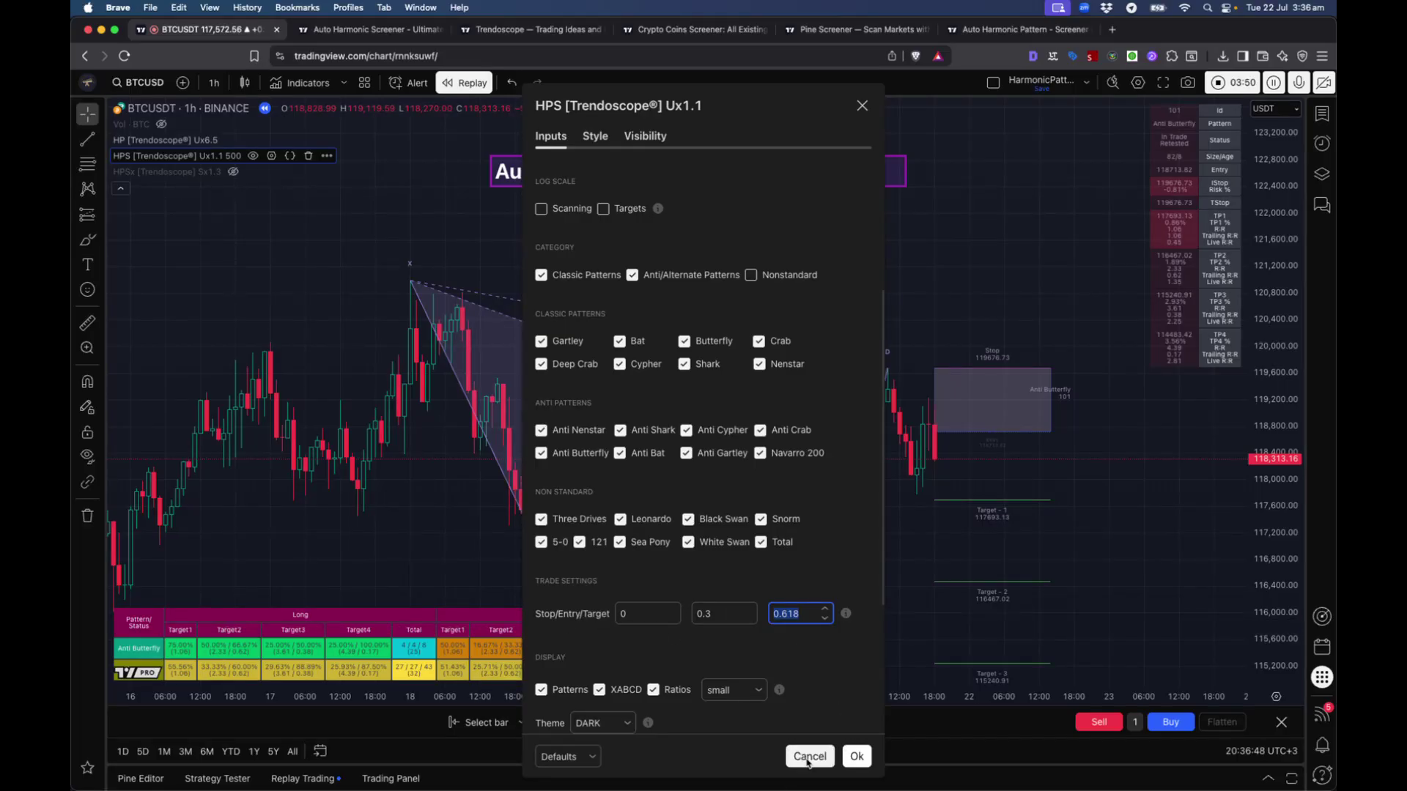
{"action": "left_click", "coordinate": [692, 635]}
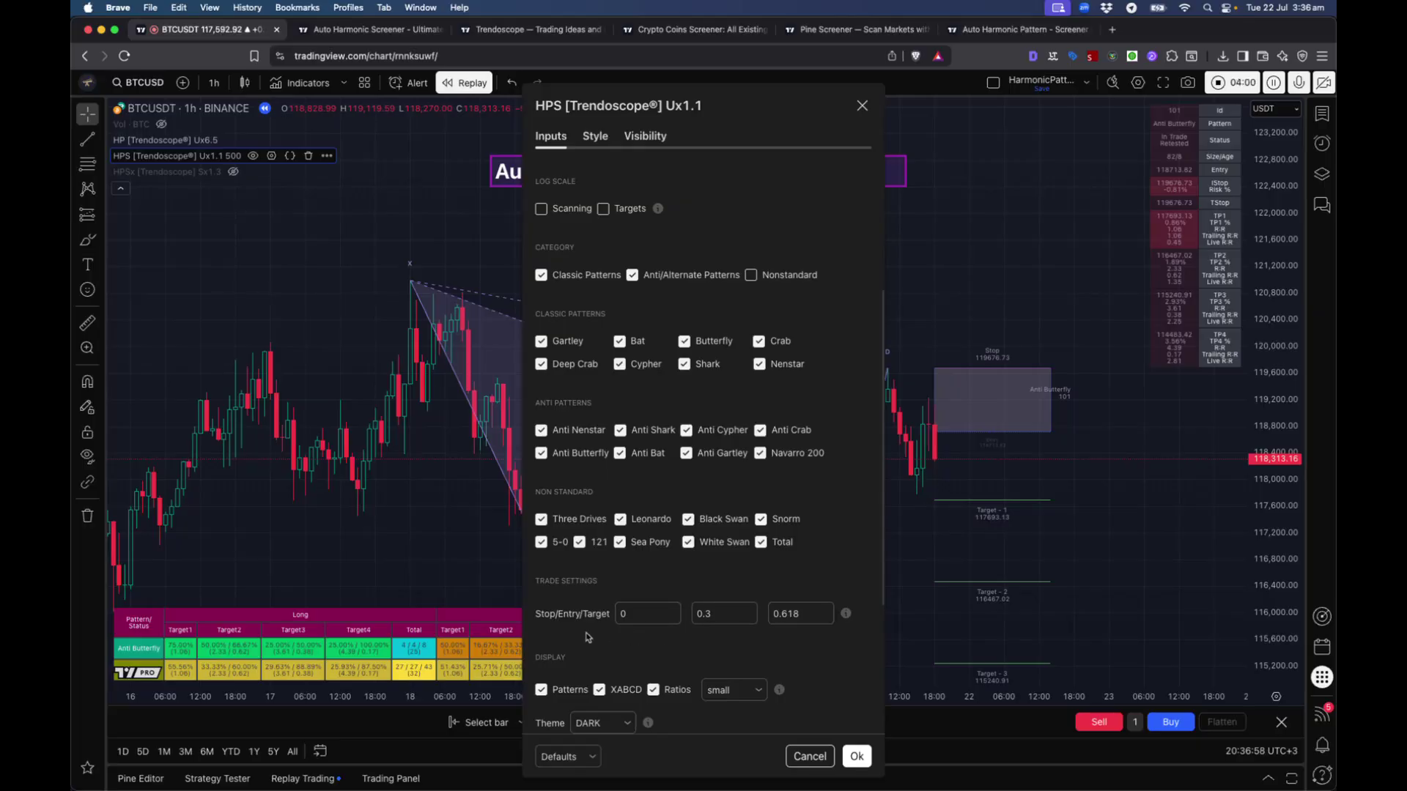
{"action": "left_click", "coordinate": [798, 749]}
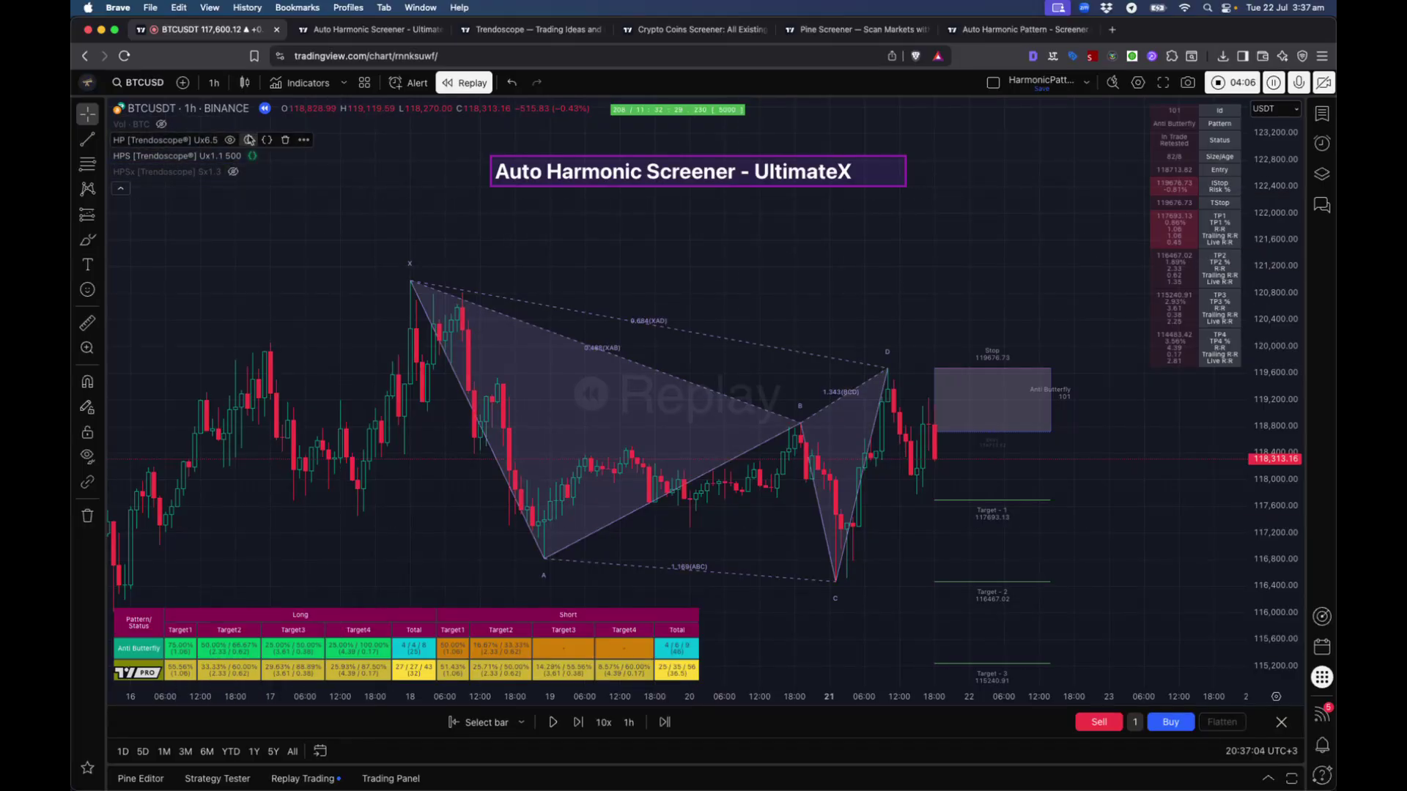
Step: Examine the Target and Trailing settings of the HP [Trendoscope®] Ux6.5 indicator, cancel, and hide that indicator
{"action": "left_click", "coordinate": [248, 139]}
{"action": "scroll", "coordinate": [771, 536], "scroll_direction": "down", "scroll_amount": 2}
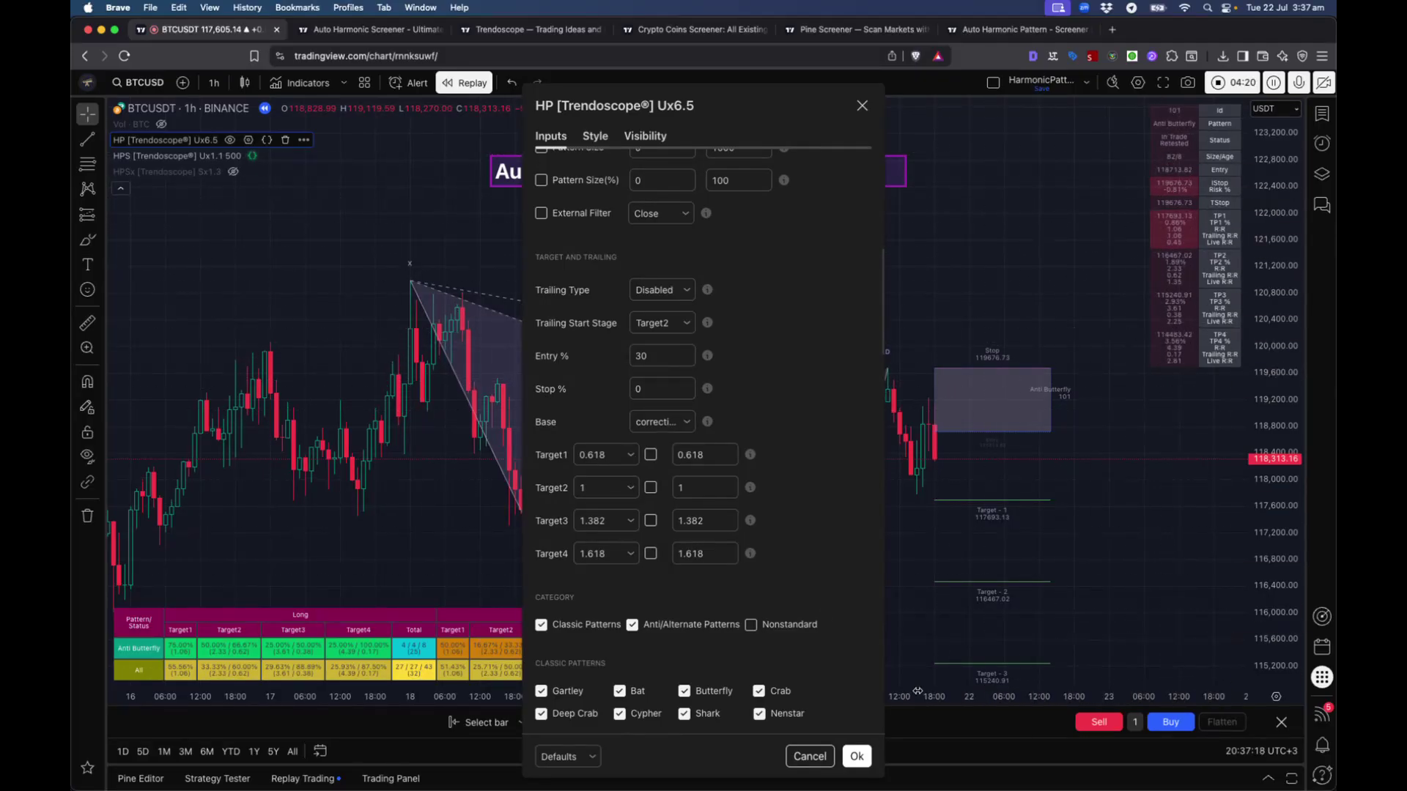
{"action": "left_click", "coordinate": [810, 756]}
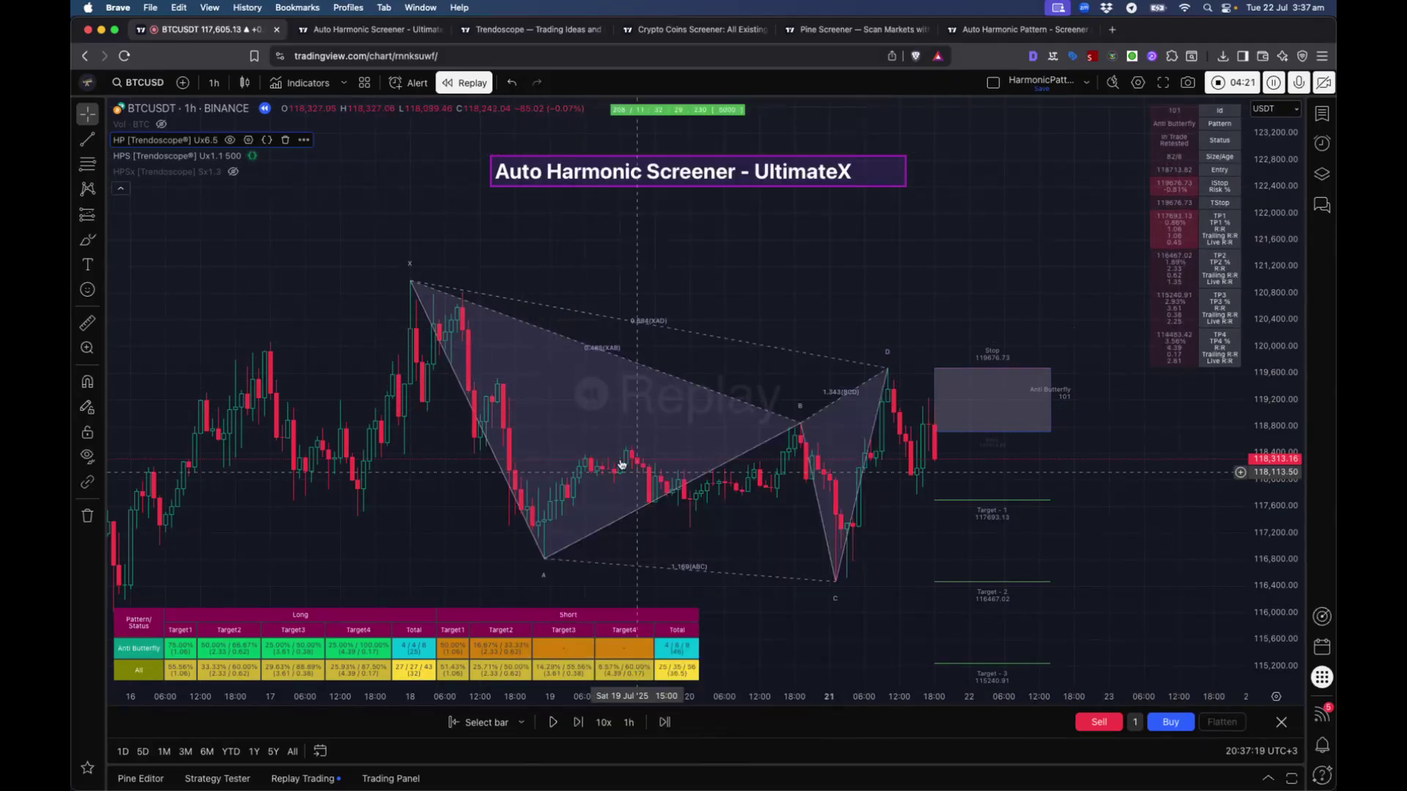
{"action": "left_click", "coordinate": [230, 139]}
Step: Open the HPS [Trendoscope®] Ux1.1 input settings and choose correction as the Base
{"action": "left_click", "coordinate": [271, 156]}
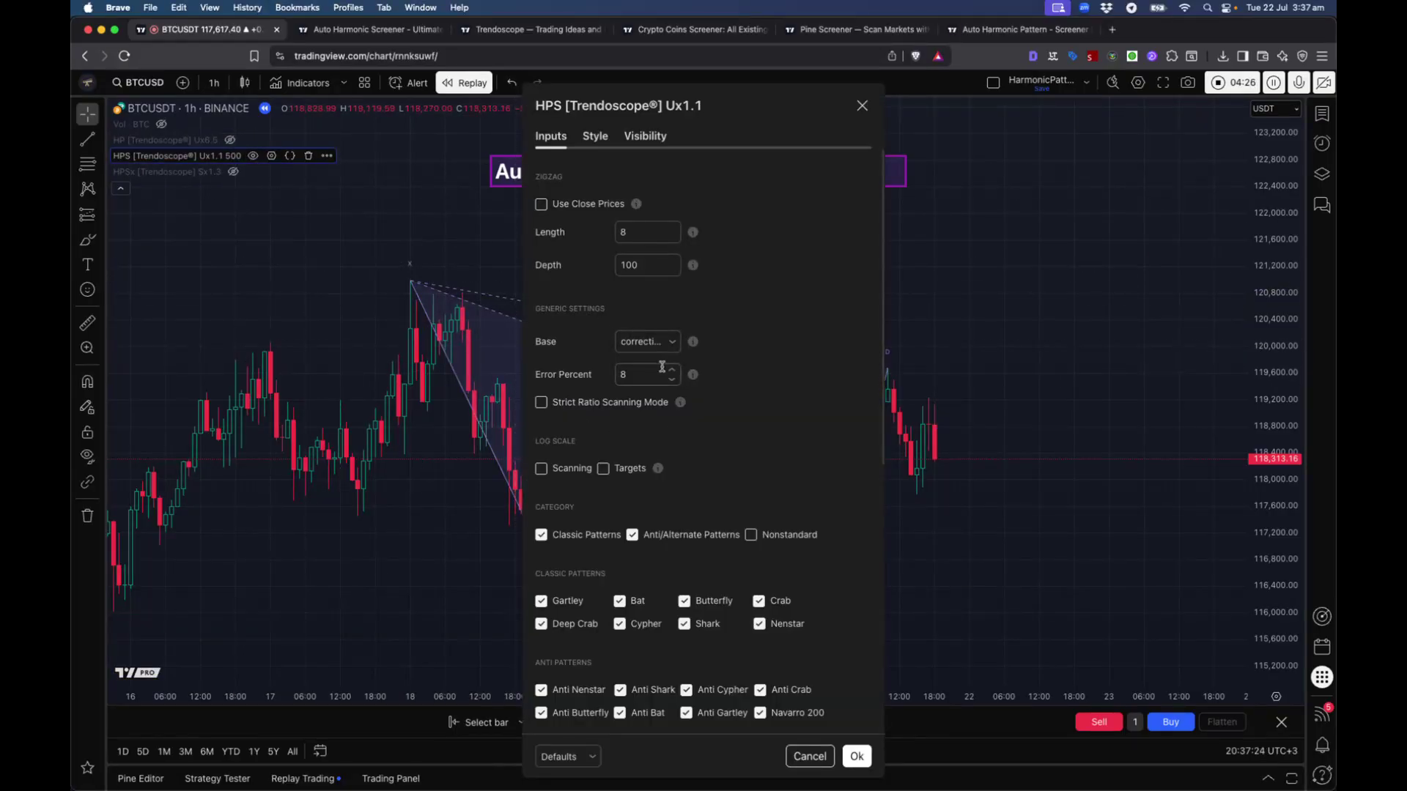
{"action": "left_click", "coordinate": [671, 345]}
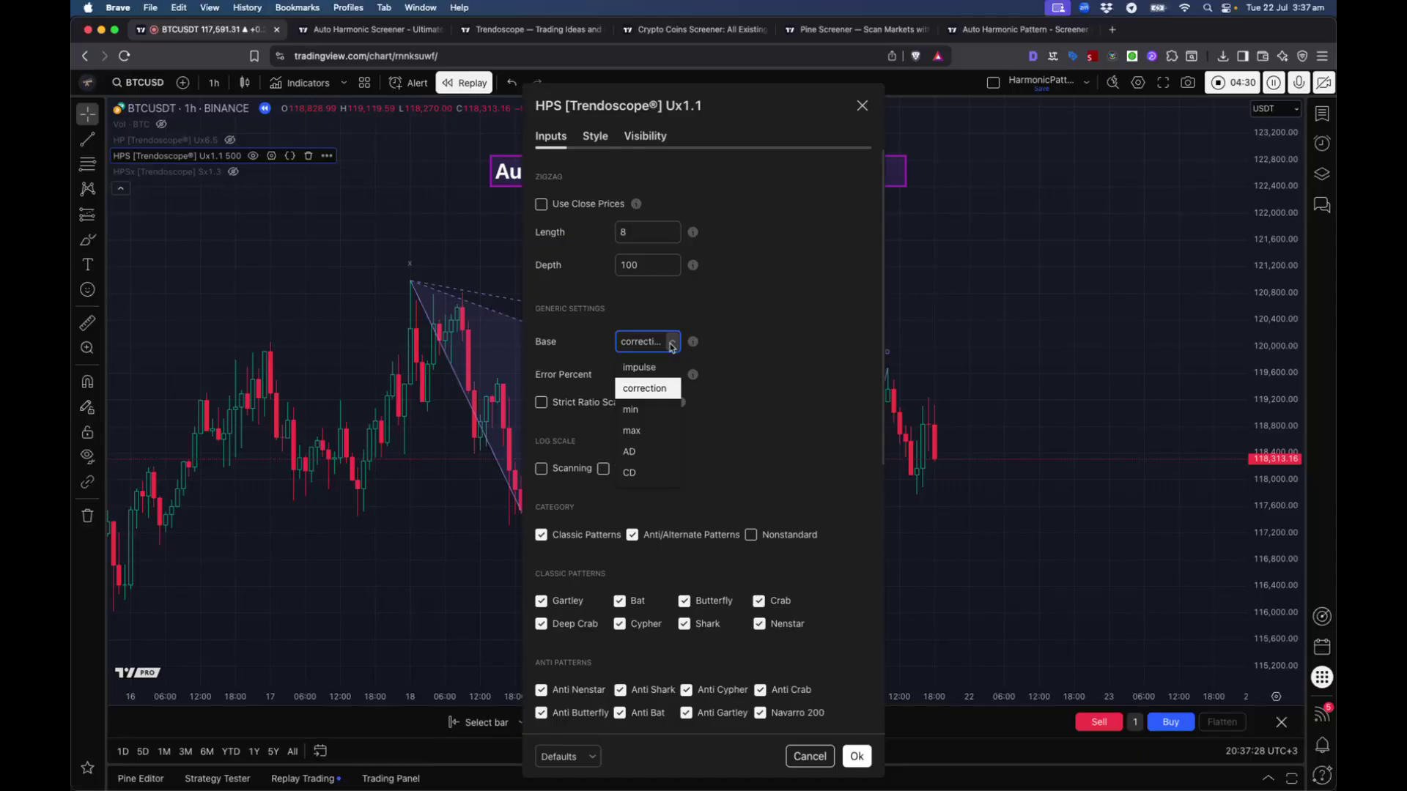
{"action": "left_click", "coordinate": [670, 388]}
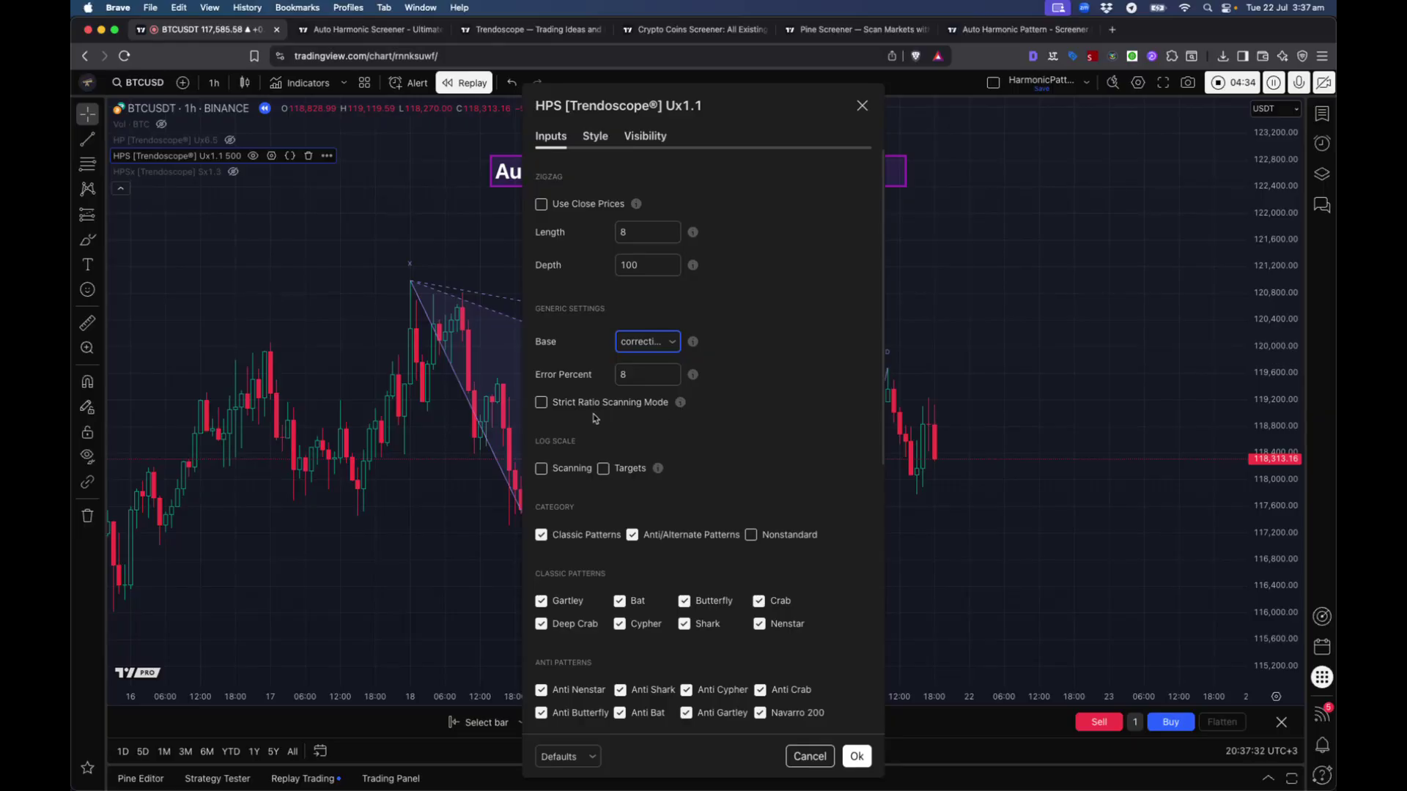
Step: Move the settings dialog aside to uncover the chart, and review the pattern, trade, display and calculation inputs
{"action": "left_click_drag", "start_coordinate": [621, 95], "coordinate": [971, 76]}
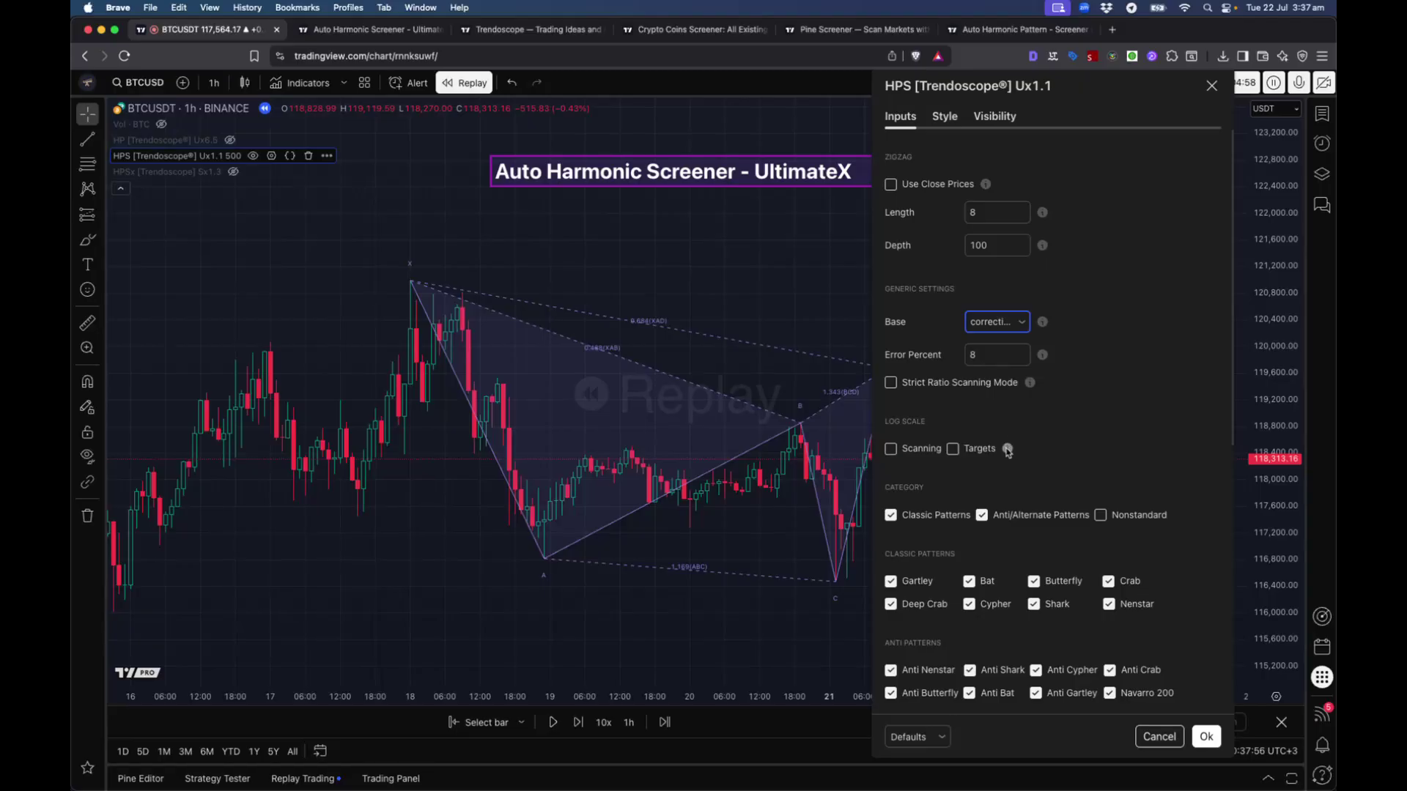
{"action": "scroll", "coordinate": [1037, 492], "scroll_direction": "down", "scroll_amount": 1}
{"action": "scroll", "coordinate": [1036, 489], "scroll_direction": "down", "scroll_amount": 10}
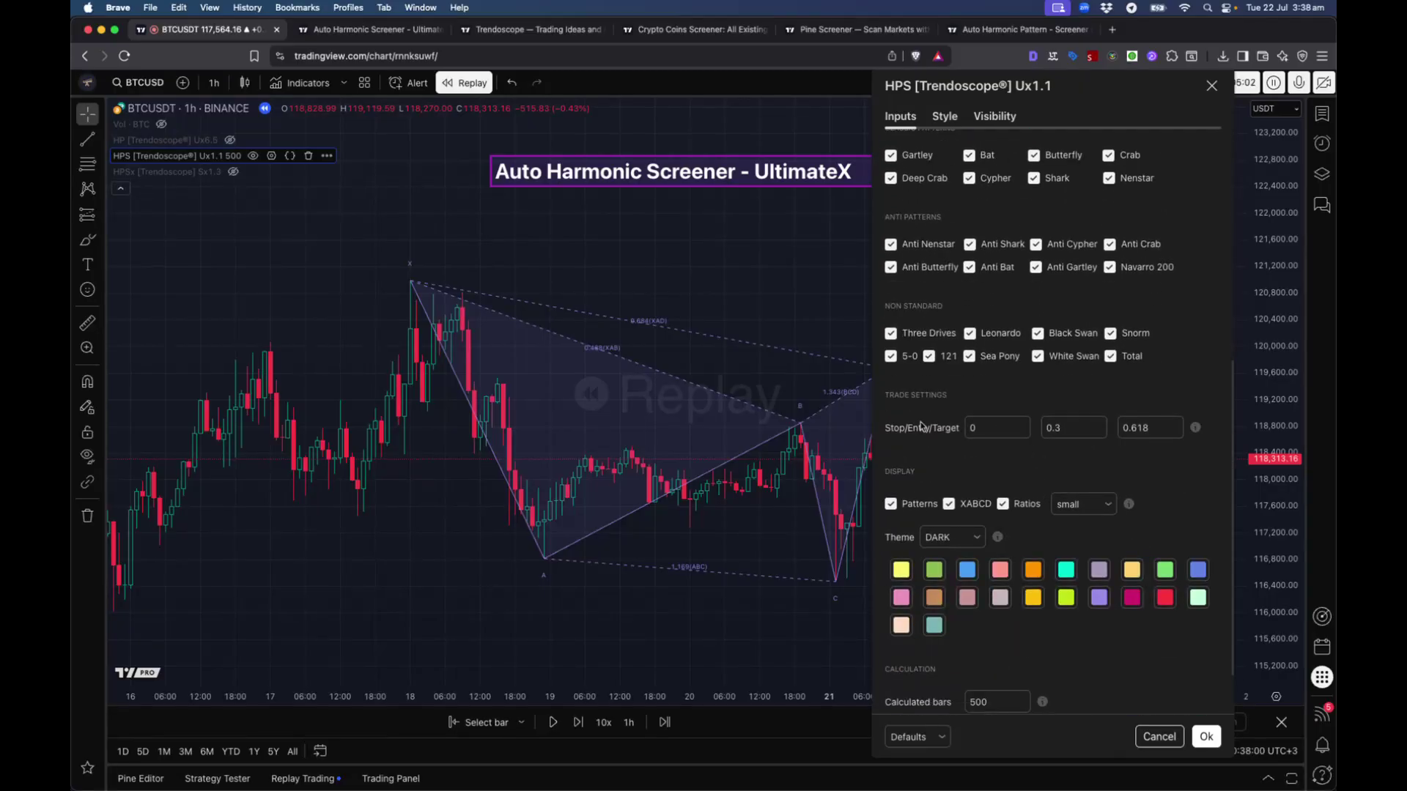
{"action": "scroll", "coordinate": [958, 504], "scroll_direction": "down", "scroll_amount": 1}
{"action": "scroll", "coordinate": [958, 502], "scroll_direction": "down", "scroll_amount": 3}
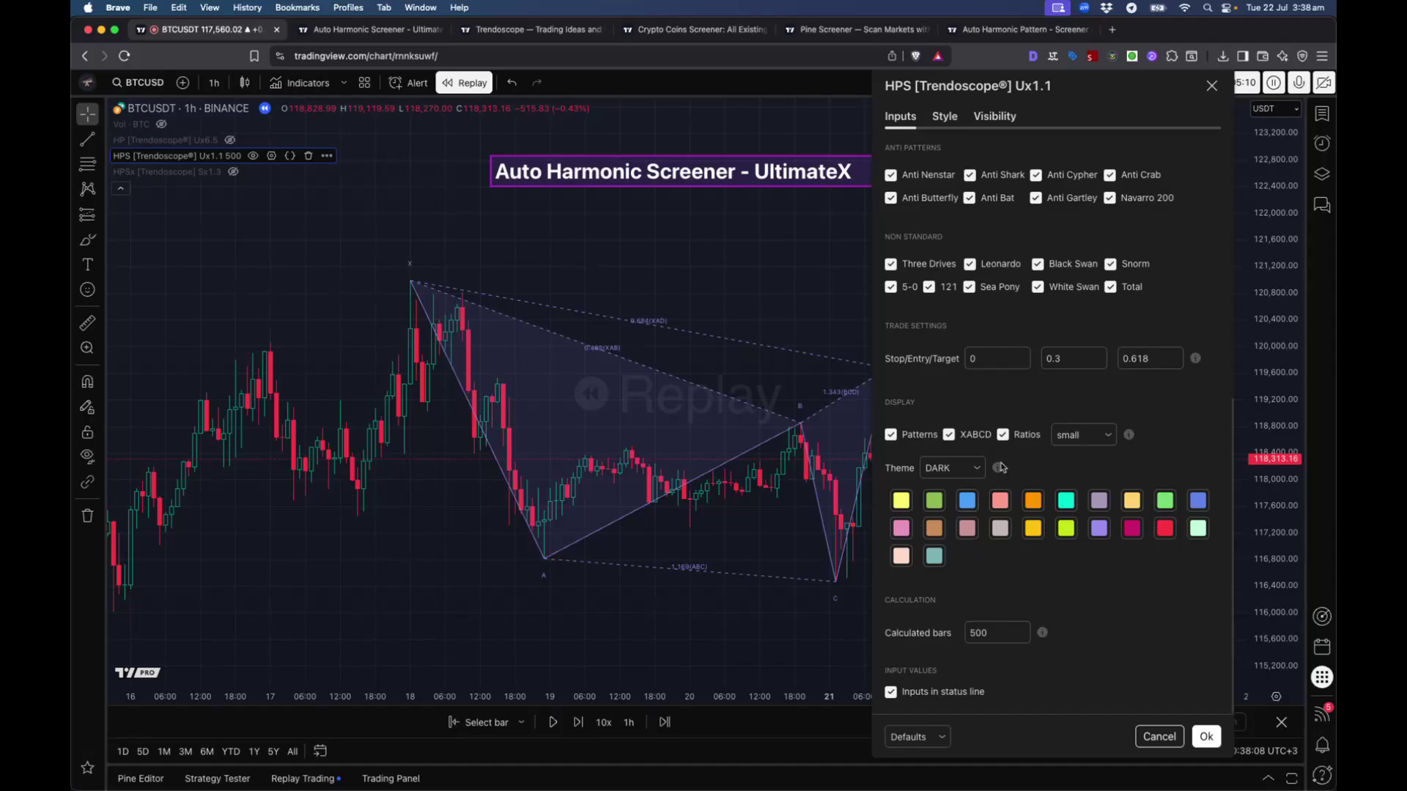
Step: Try the LIGHT theme for the HPS pattern colours and look over the other theme options
{"action": "left_click", "coordinate": [964, 475]}
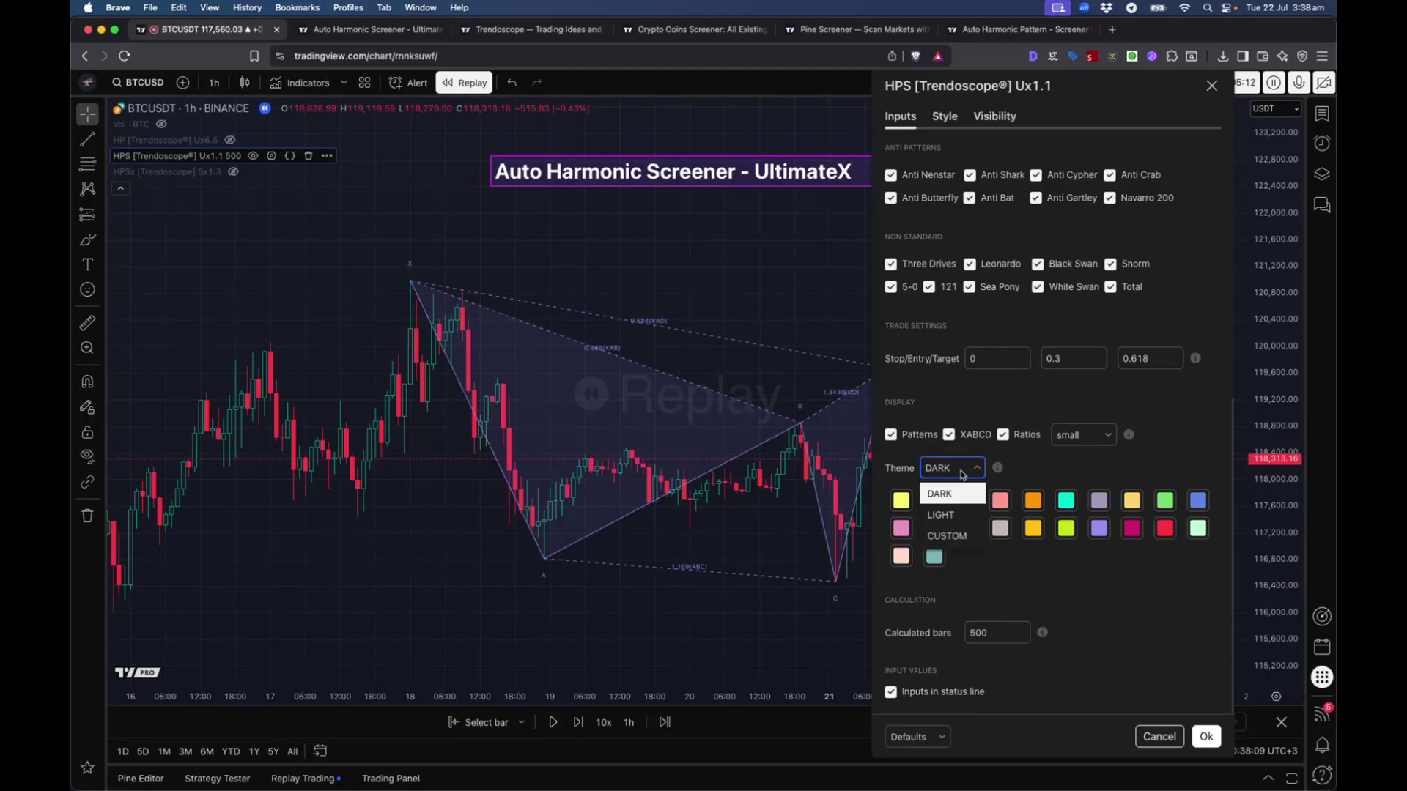
{"action": "left_click", "coordinate": [950, 513]}
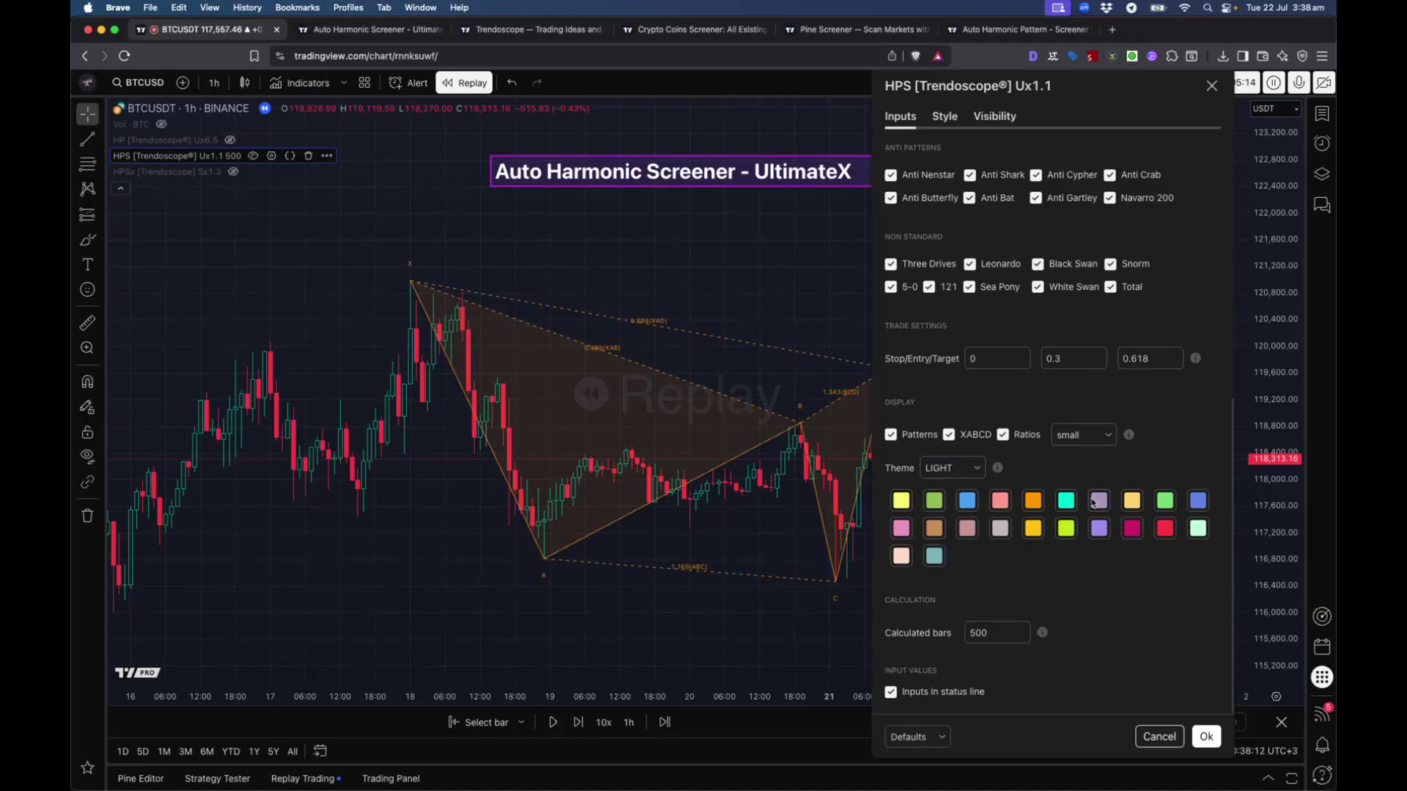
{"action": "left_click", "coordinate": [952, 467]}
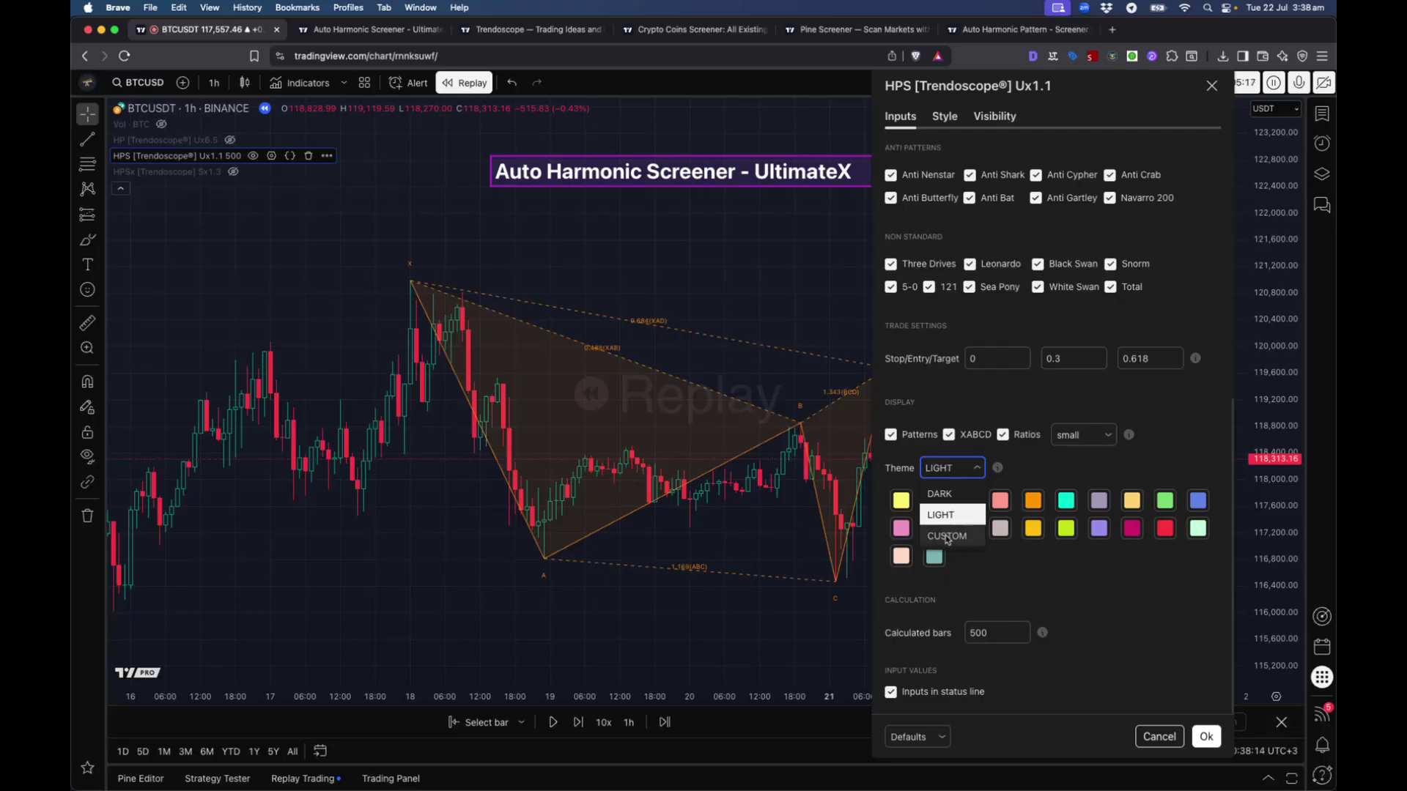
{"action": "left_click", "coordinate": [1033, 463]}
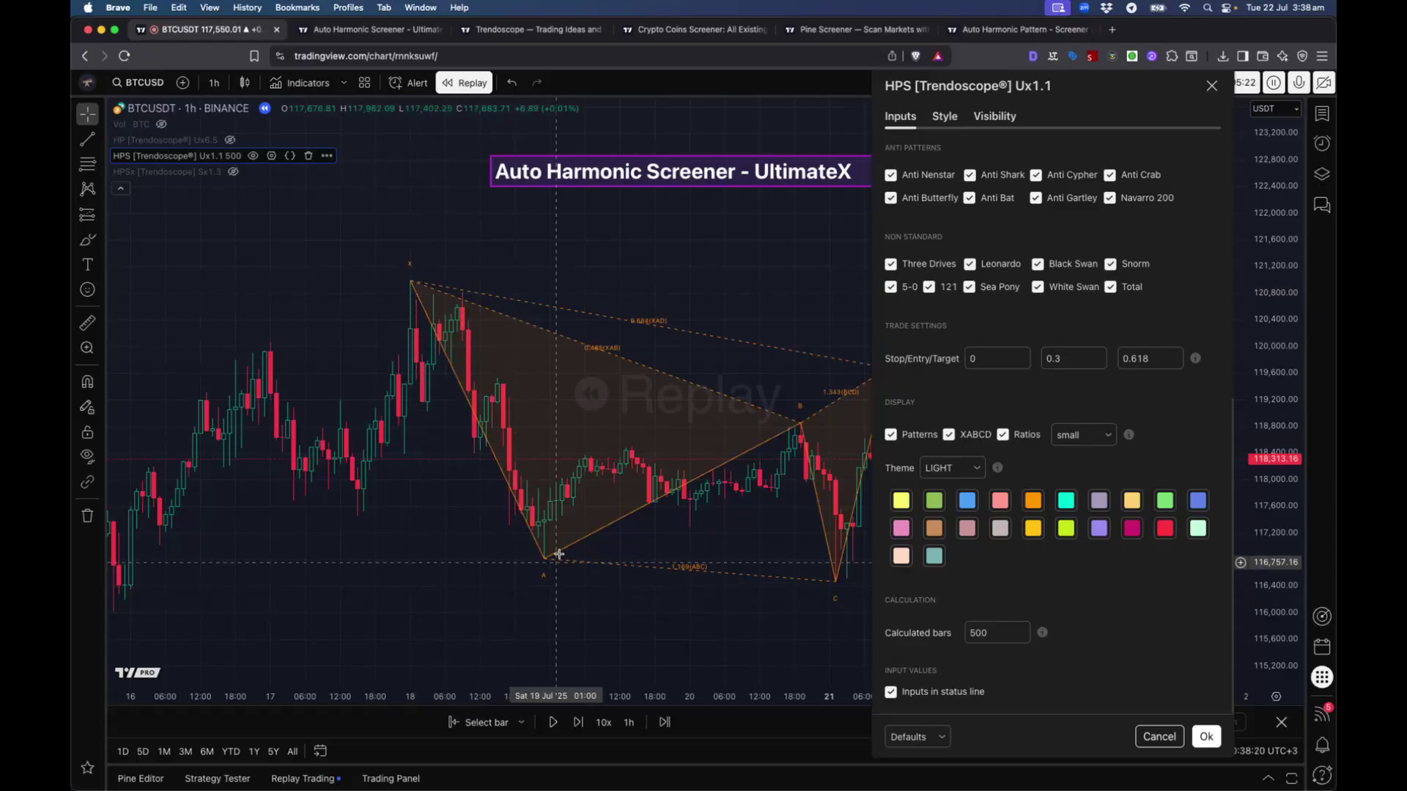
Step: Turn off the XABCD labels and the Ratios display on the pattern, and turn both on again
{"action": "left_click", "coordinate": [912, 438]}
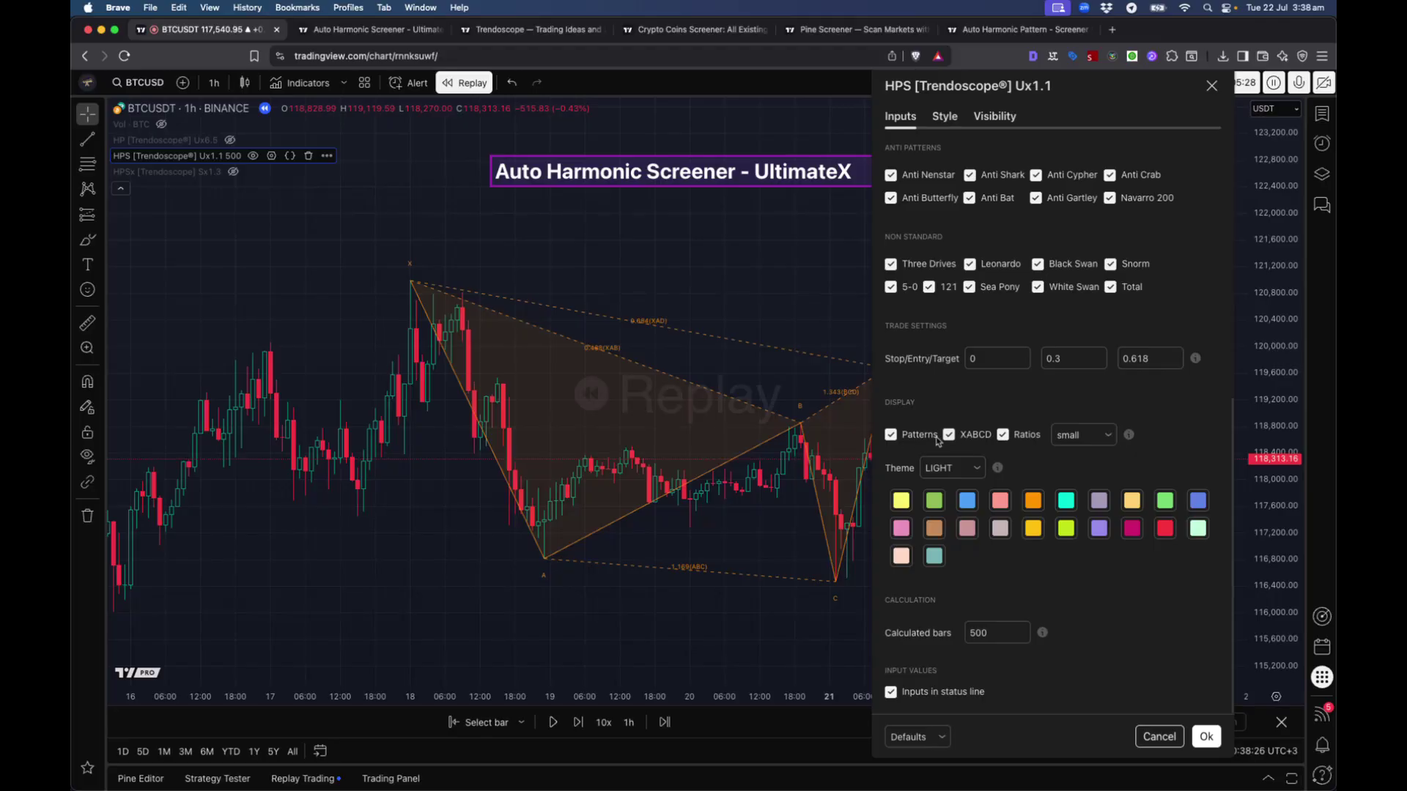
{"action": "left_click", "coordinate": [949, 435]}
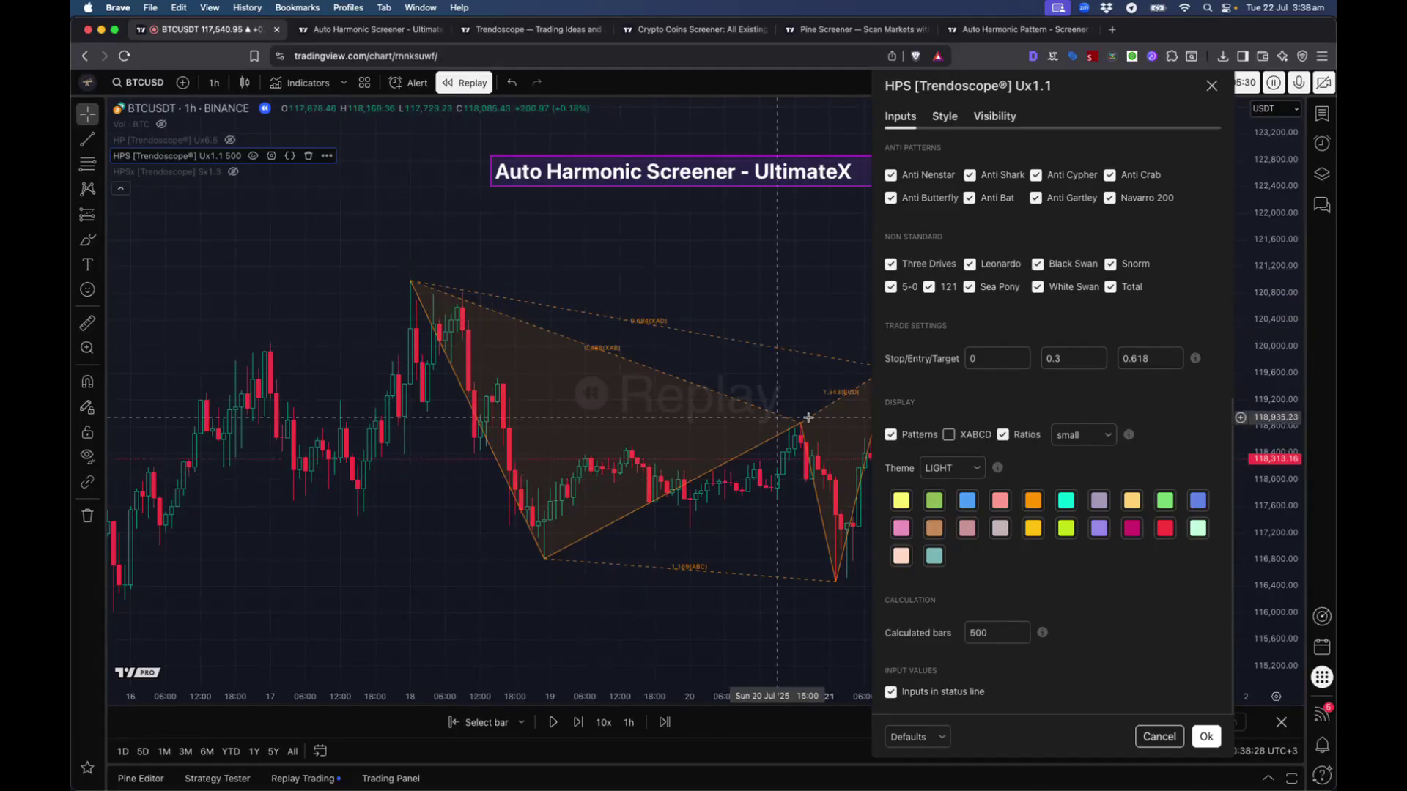
{"action": "left_click", "coordinate": [1004, 435]}
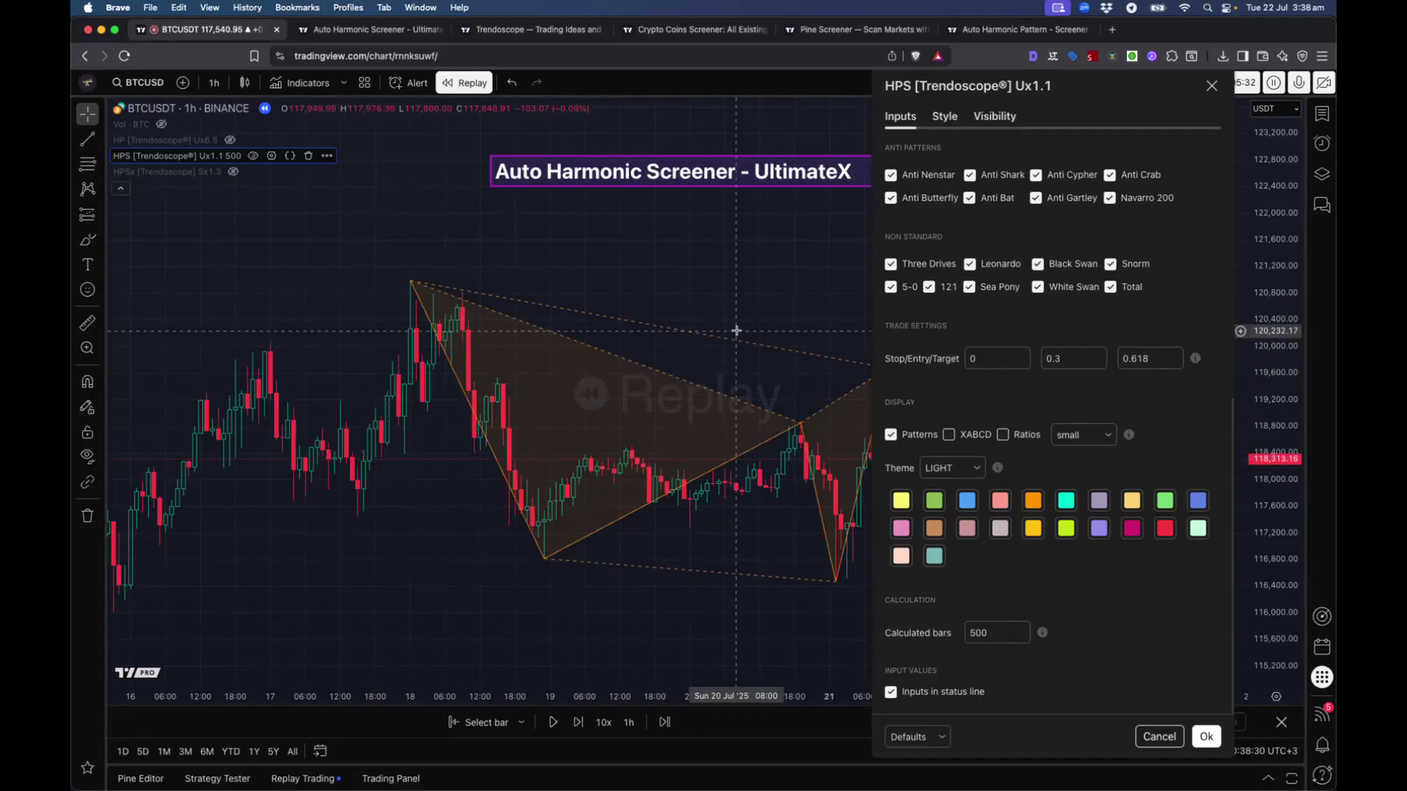
{"action": "left_click", "coordinate": [949, 435]}
{"action": "left_click", "coordinate": [1003, 435]}
Step: Try the normal, large and tiny label sizes, and restore the small size and the DARK theme
{"action": "left_click", "coordinate": [1088, 435]}
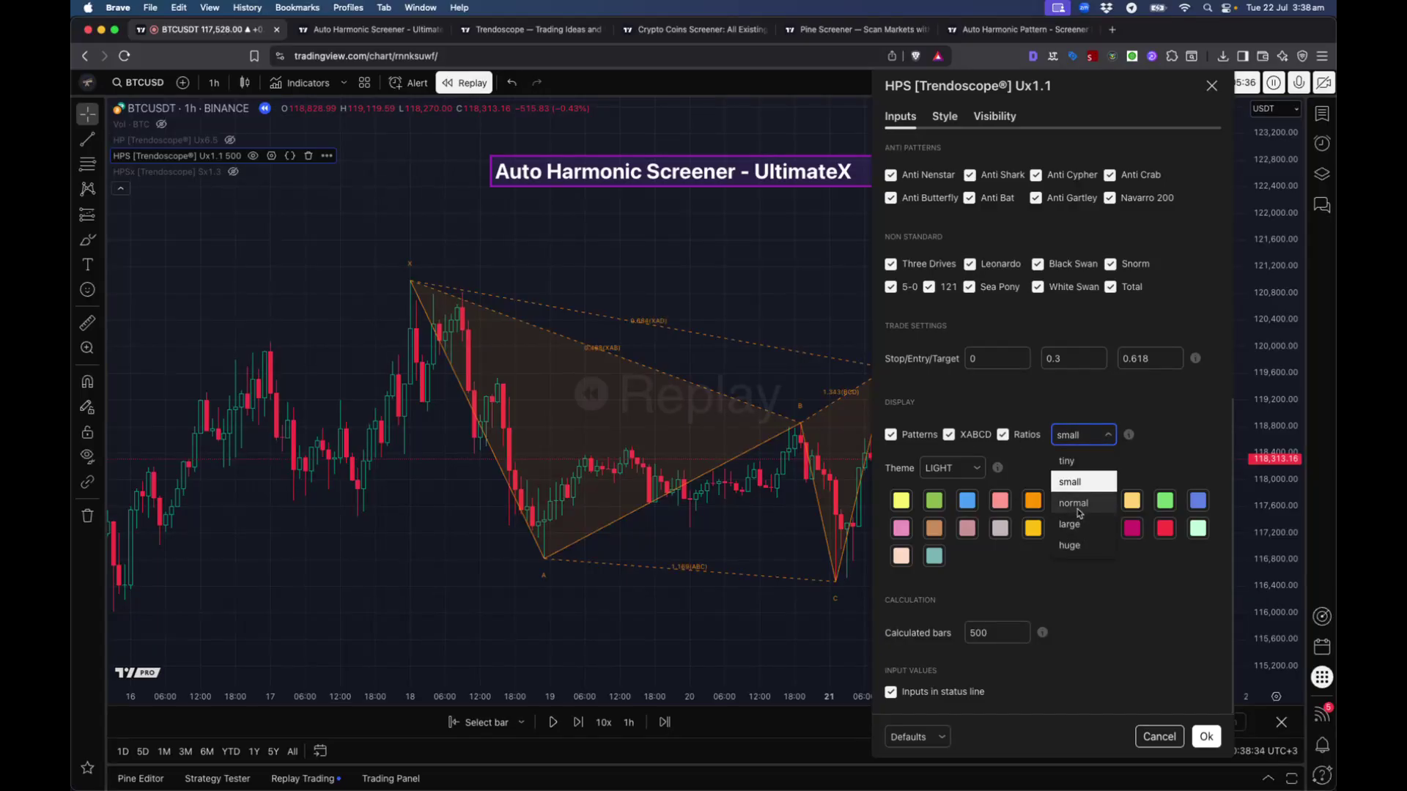
{"action": "left_click", "coordinate": [1085, 503]}
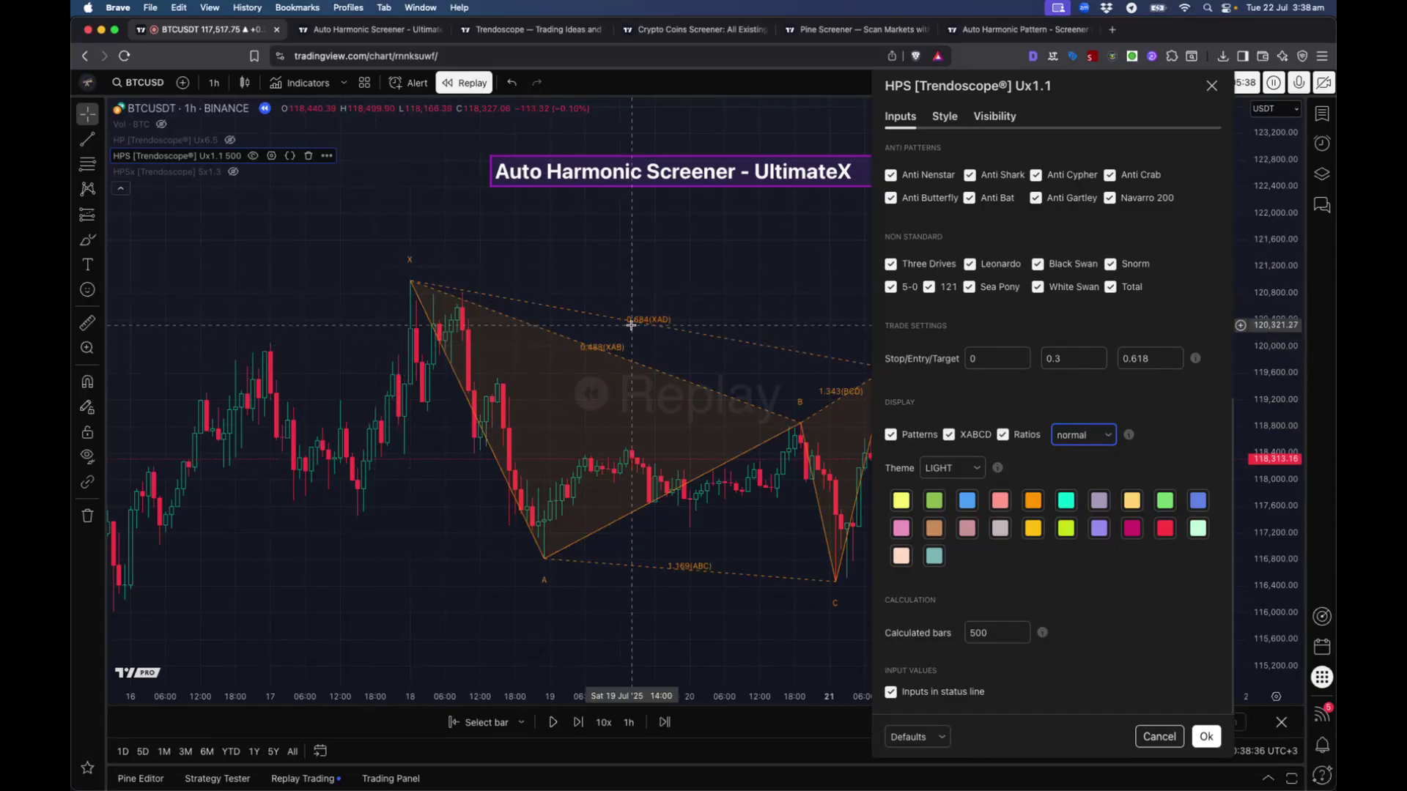
{"action": "left_click", "coordinate": [1080, 435]}
{"action": "left_click", "coordinate": [1082, 521]}
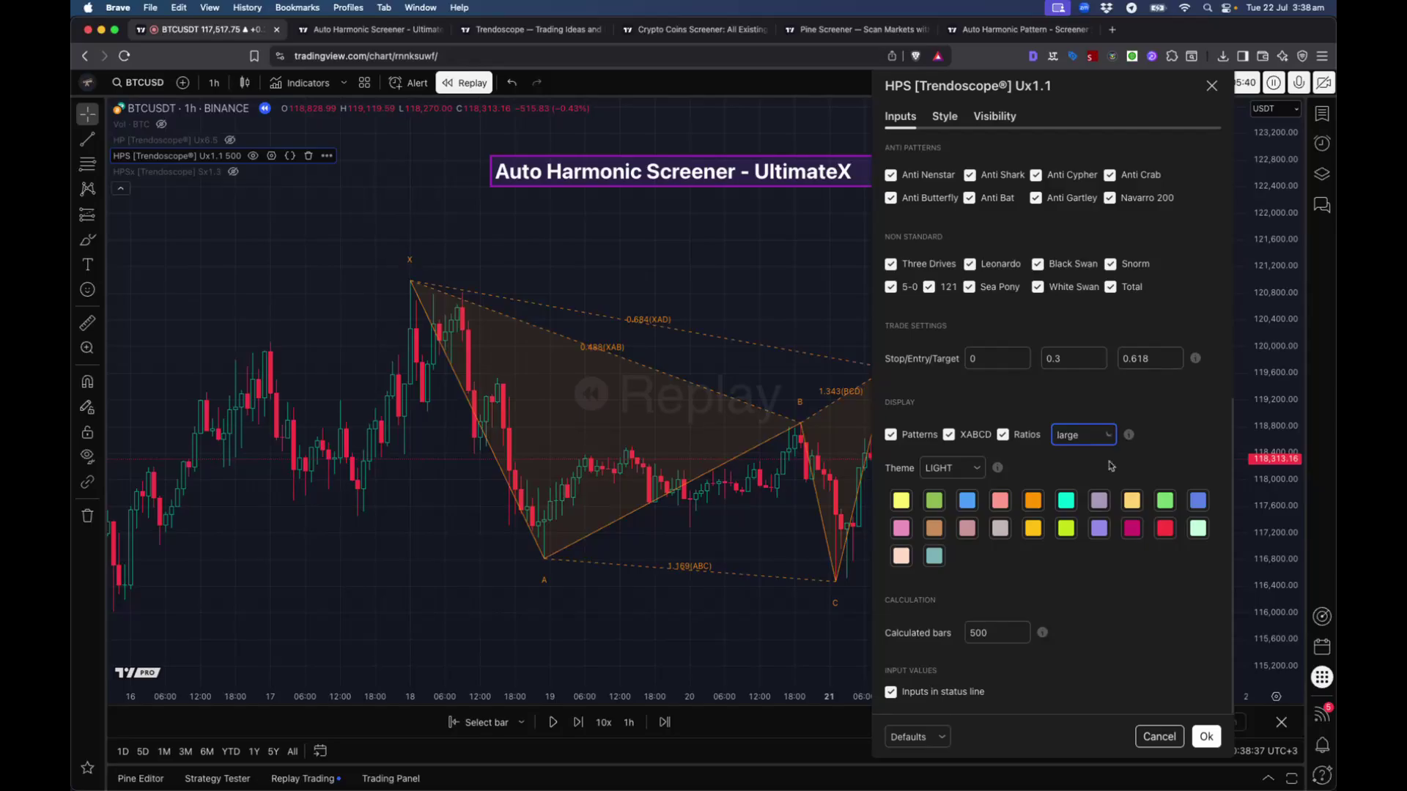
{"action": "left_click", "coordinate": [1062, 433]}
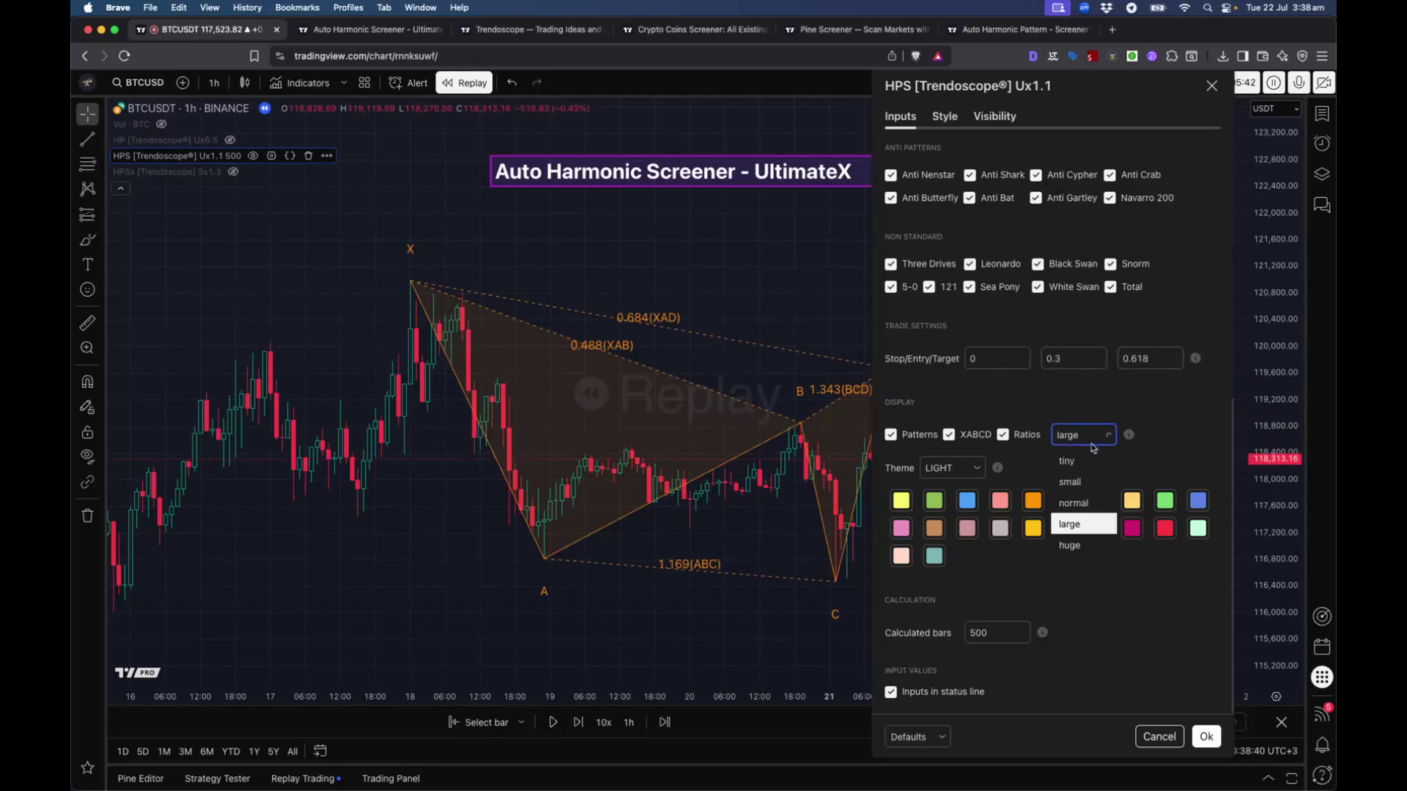
{"action": "left_click", "coordinate": [1085, 466]}
{"action": "left_click", "coordinate": [1090, 439]}
{"action": "left_click", "coordinate": [1086, 478]}
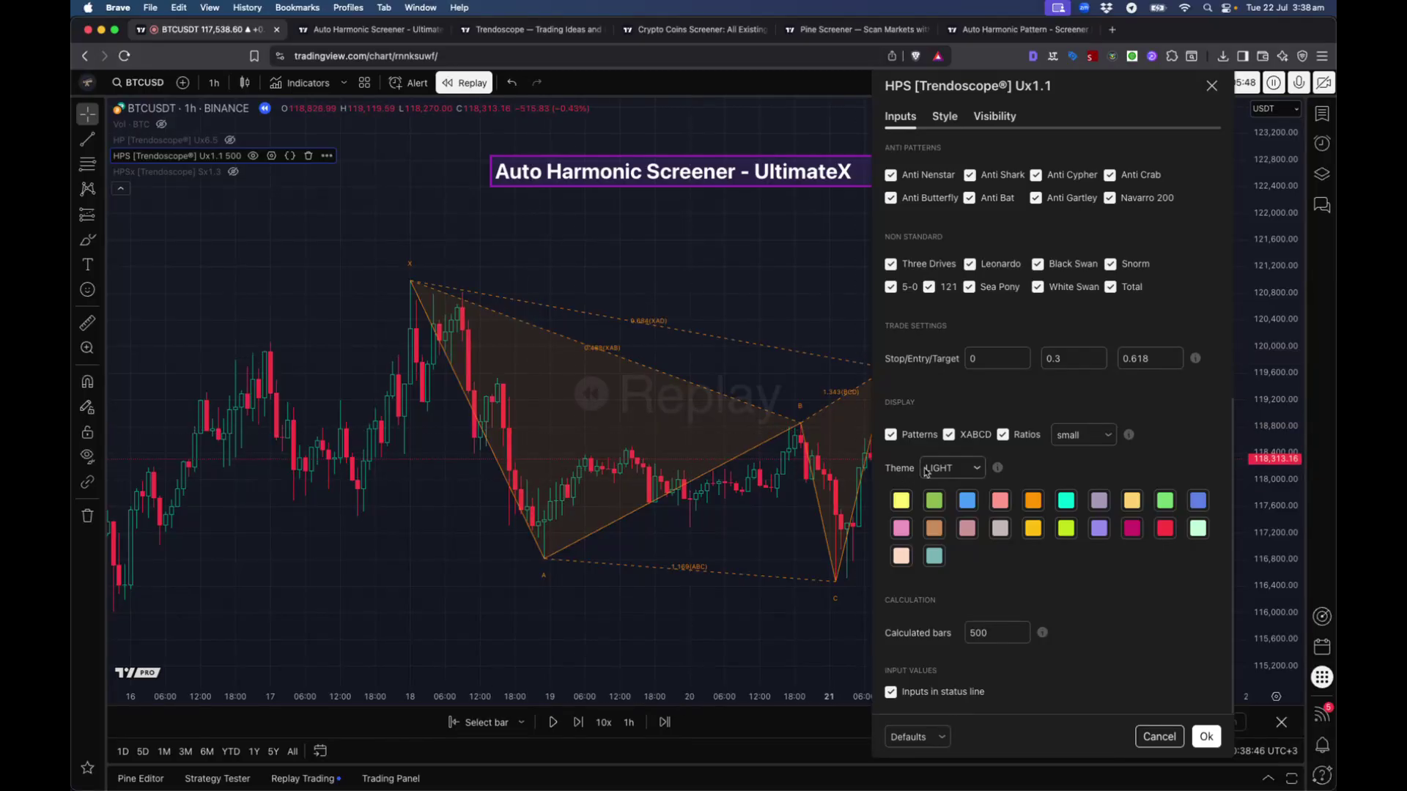
{"action": "left_click", "coordinate": [951, 467]}
{"action": "left_click", "coordinate": [941, 515]}
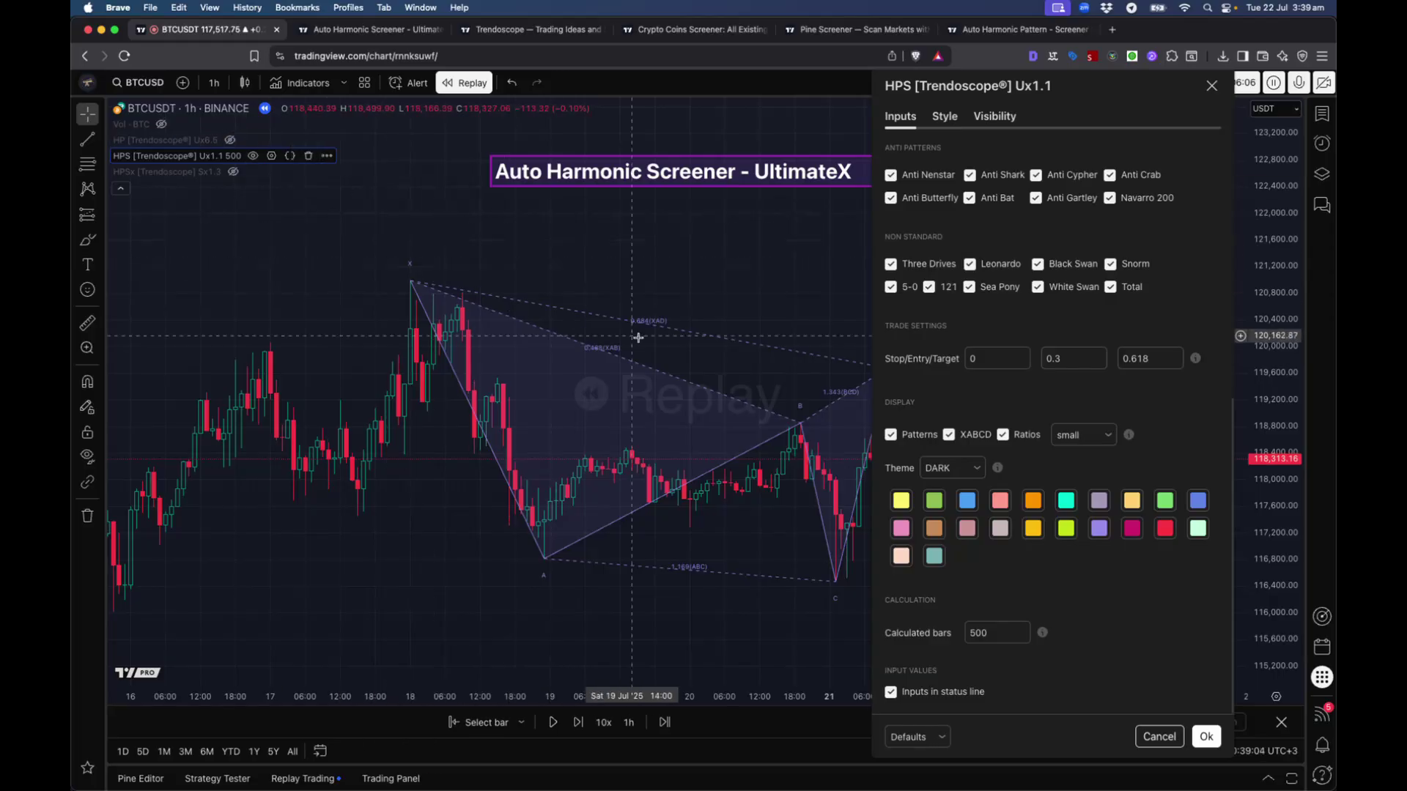
Step: Cancel the HPS input settings and show the HP [Trendoscope®] Ux6.5 indicator on the chart
{"action": "left_click", "coordinate": [1145, 729]}
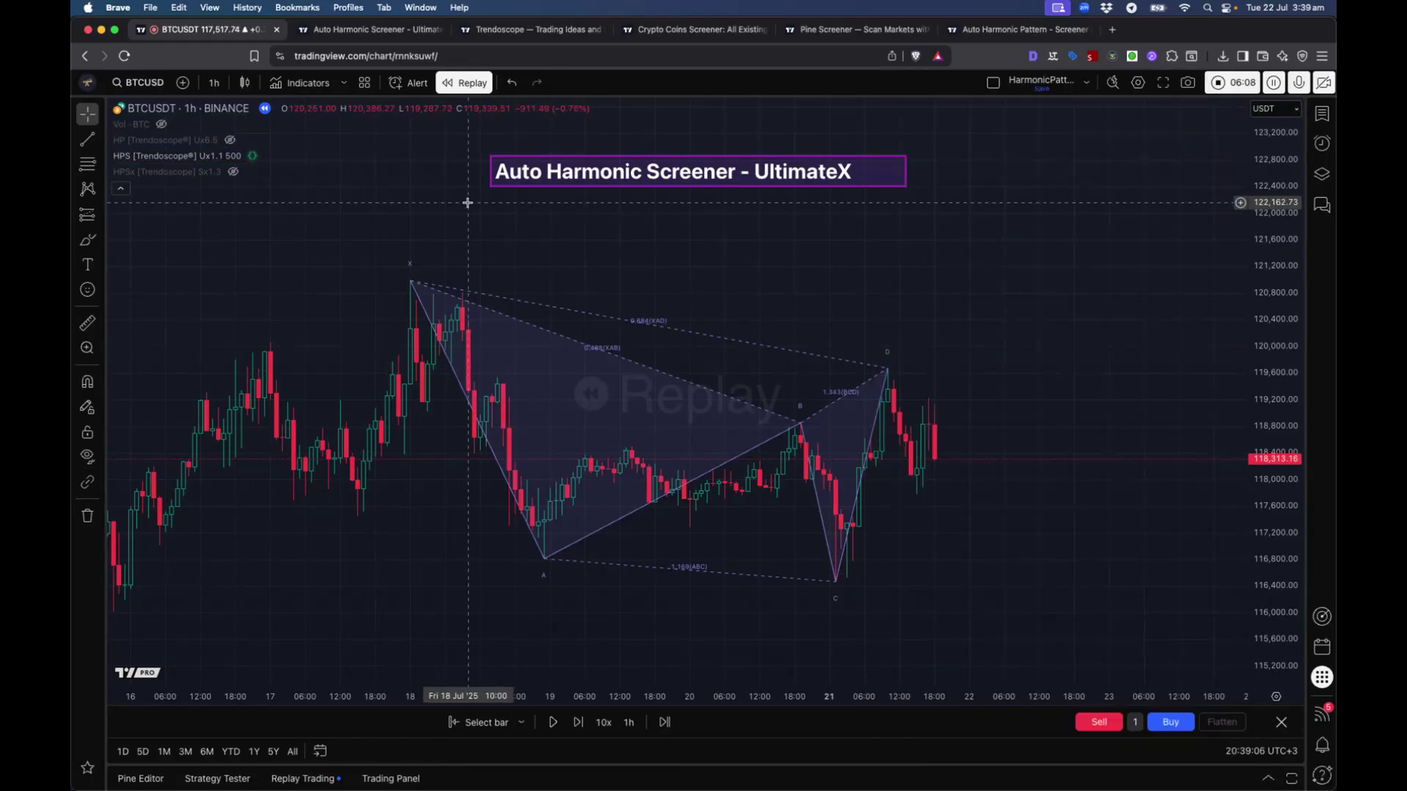
{"action": "left_click", "coordinate": [231, 140]}
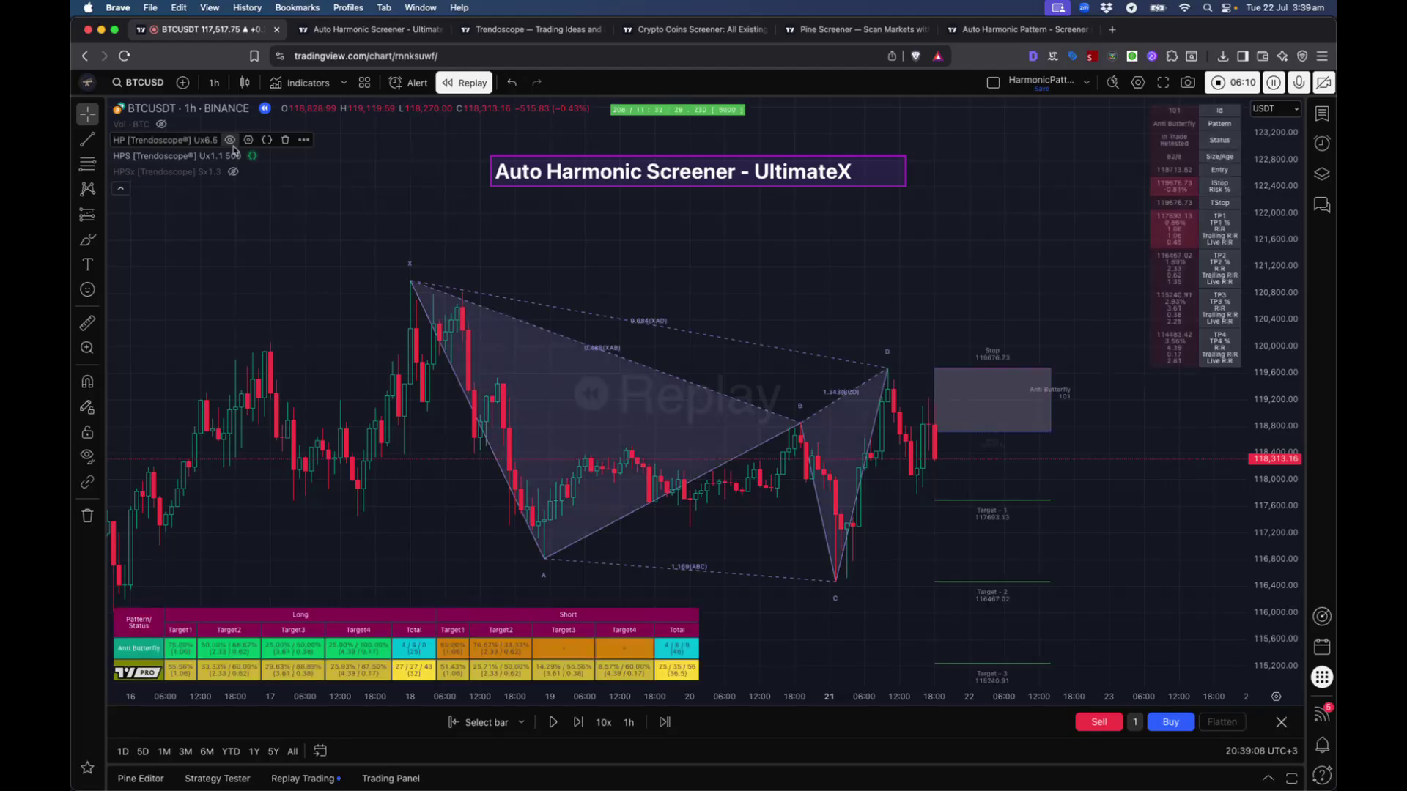
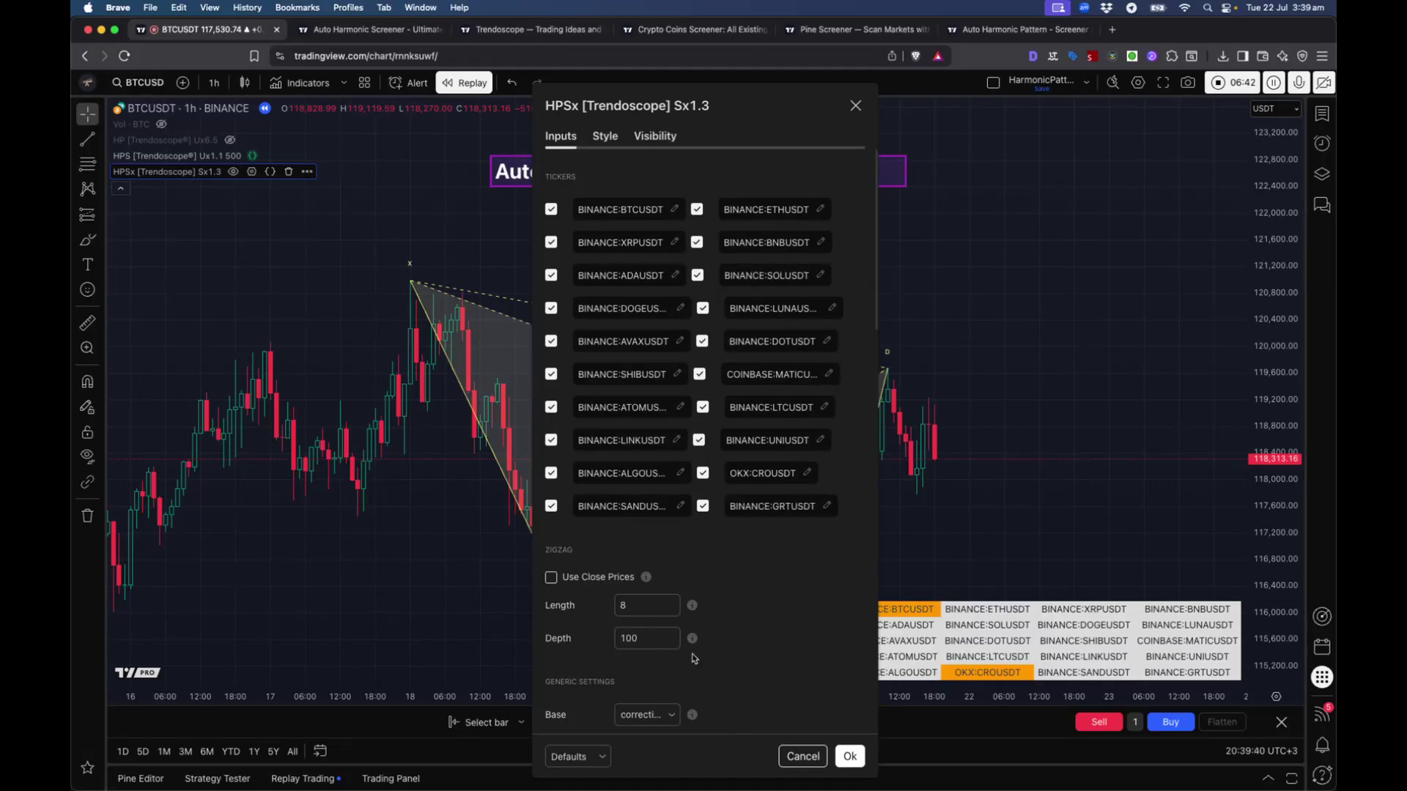
Step: Examine the tickers, pattern, screener display, alert and calculation inputs of HPSx [Trendoscope] Sx1.3, accept them, and hide that indicator
{"action": "scroll", "coordinate": [583, 638], "scroll_direction": "down", "scroll_amount": 1}
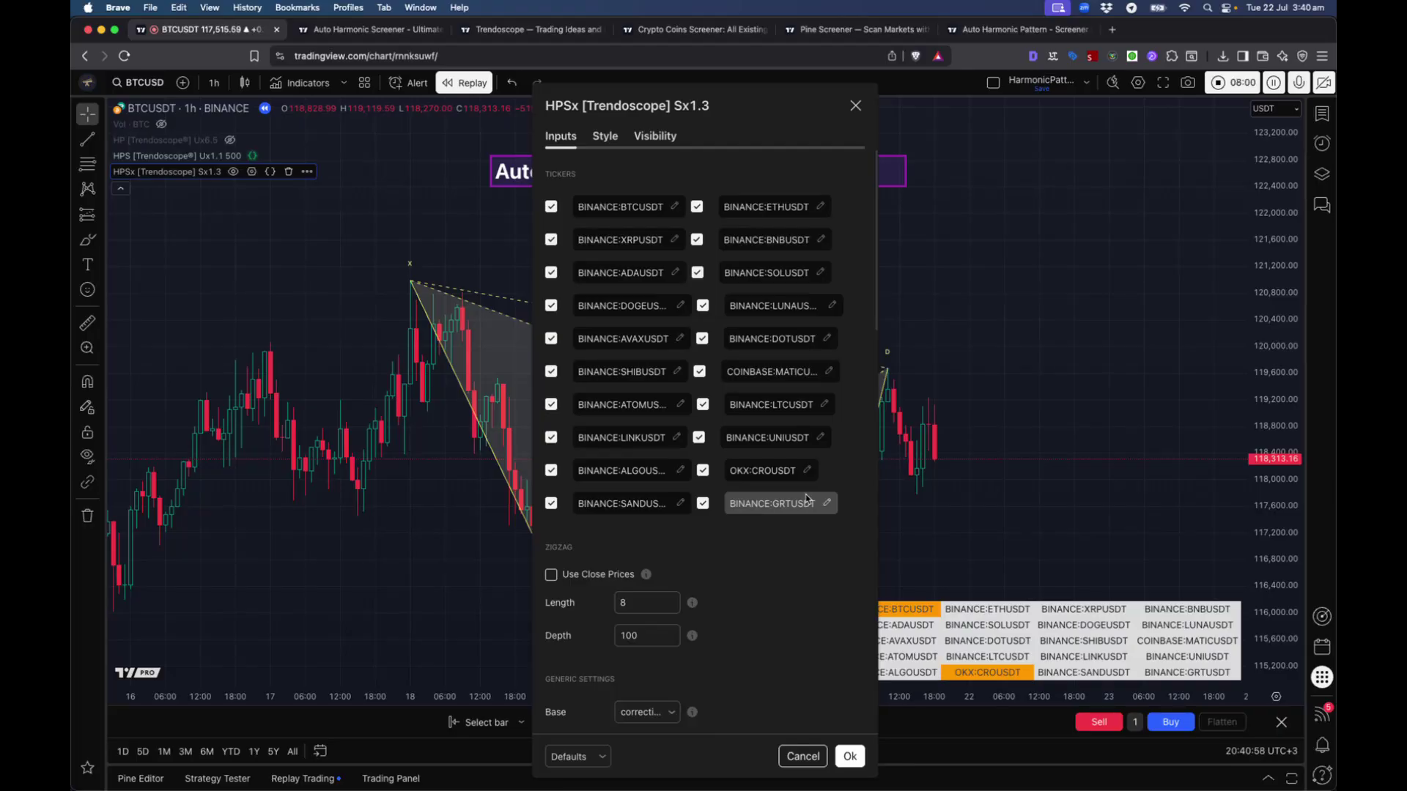
{"action": "scroll", "coordinate": [681, 667], "scroll_direction": "down", "scroll_amount": 5}
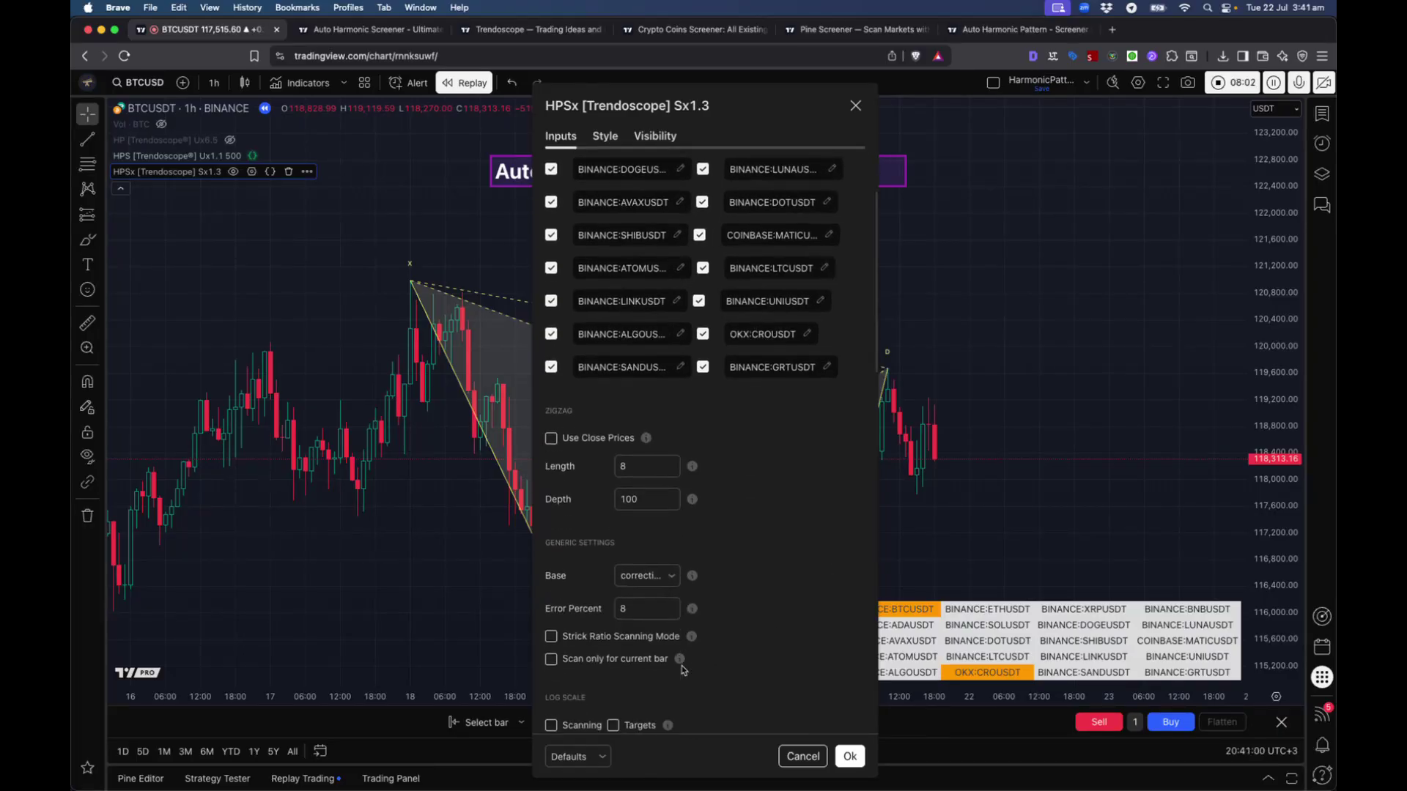
{"action": "scroll", "coordinate": [682, 665], "scroll_direction": "down", "scroll_amount": 2}
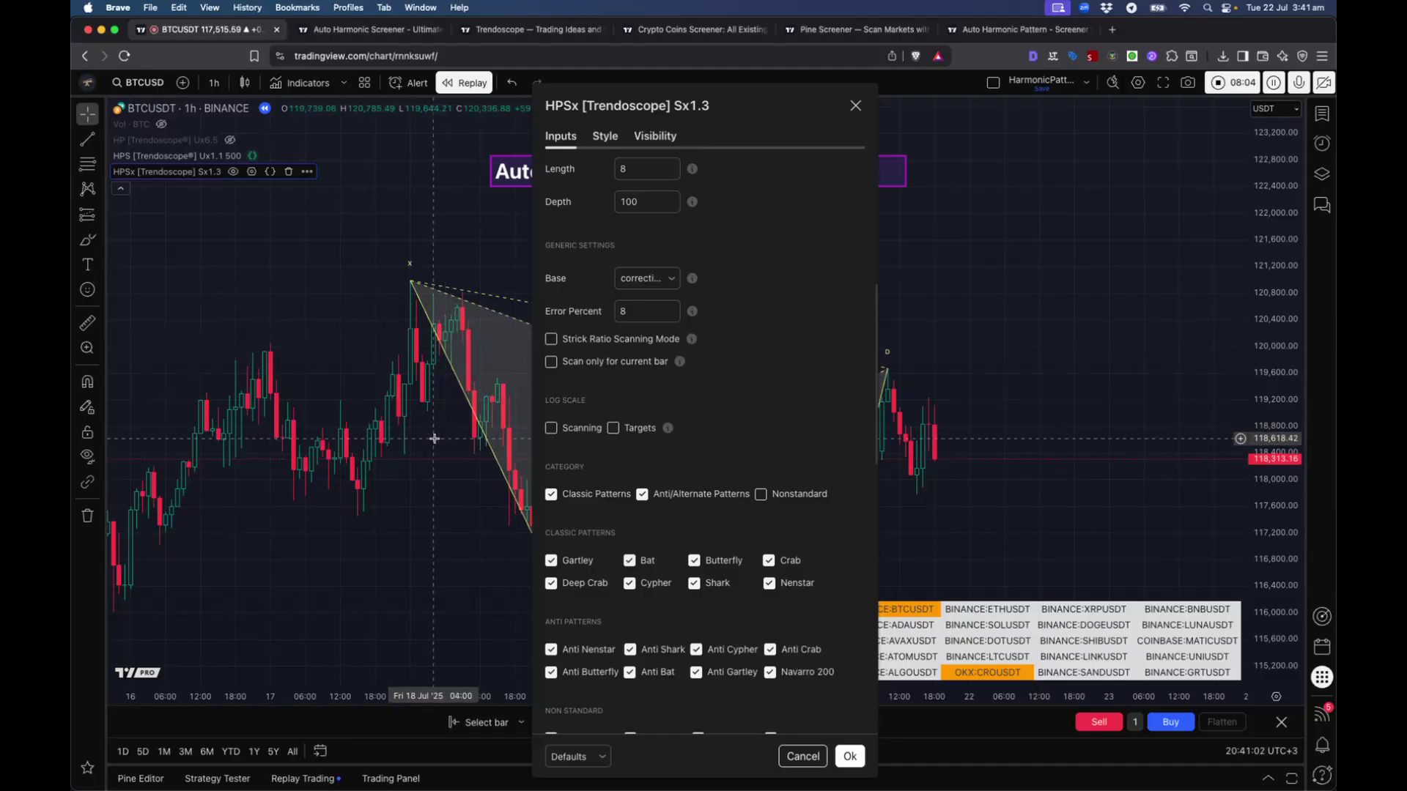
{"action": "scroll", "coordinate": [637, 590], "scroll_direction": "down", "scroll_amount": 4}
{"action": "scroll", "coordinate": [636, 589], "scroll_direction": "down", "scroll_amount": 4}
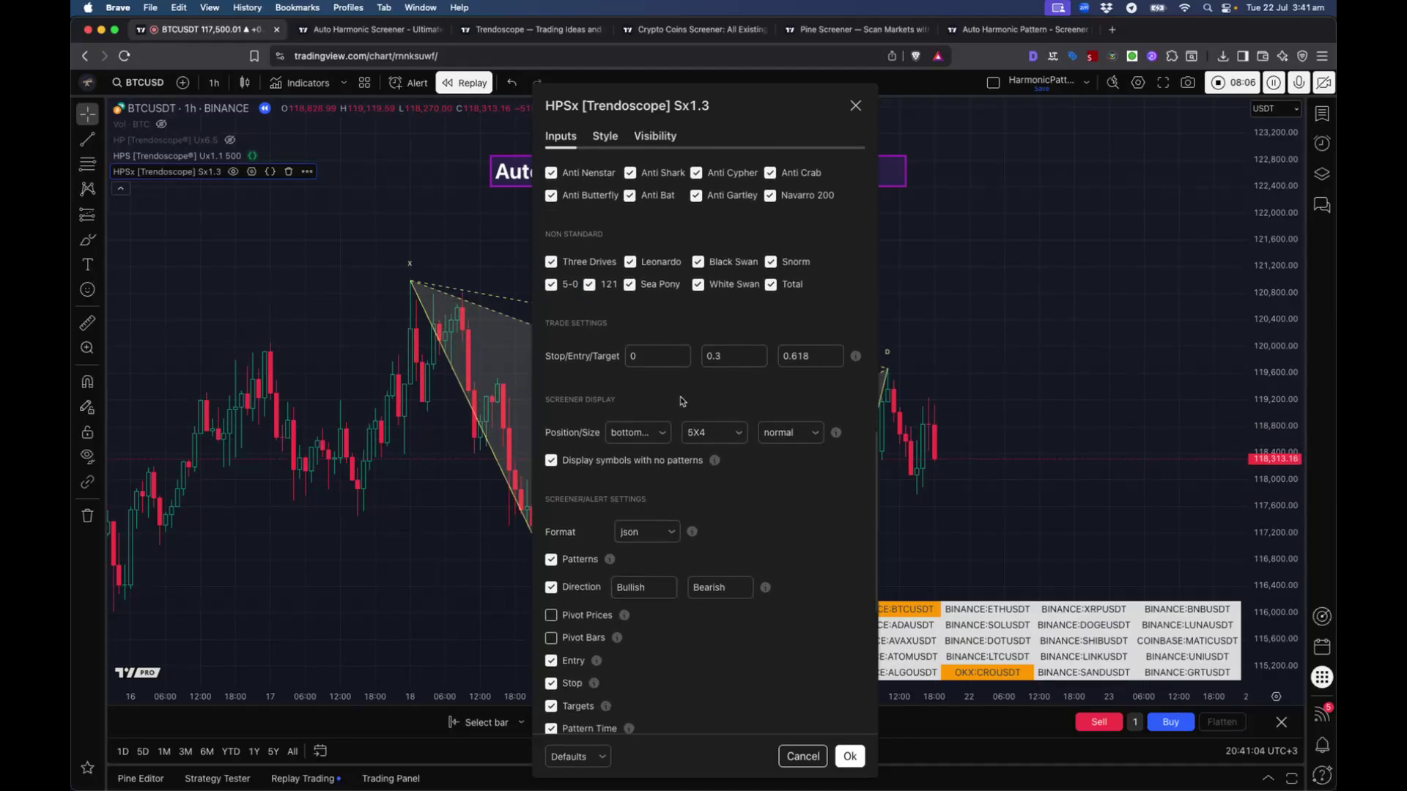
{"action": "scroll", "coordinate": [718, 562], "scroll_direction": "down", "scroll_amount": 5}
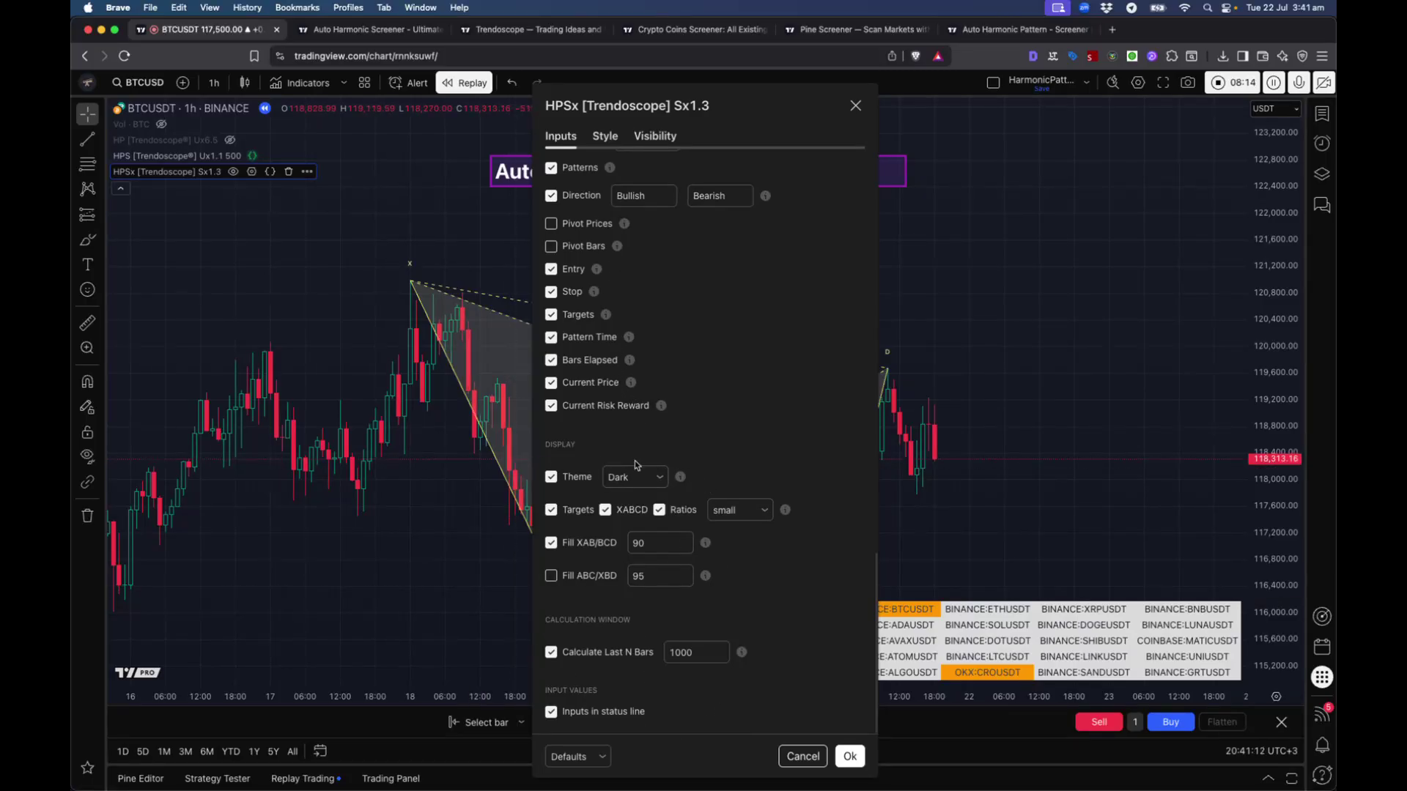
{"action": "mouse_move", "coordinate": [682, 479]}
{"action": "left_click", "coordinate": [850, 756]}
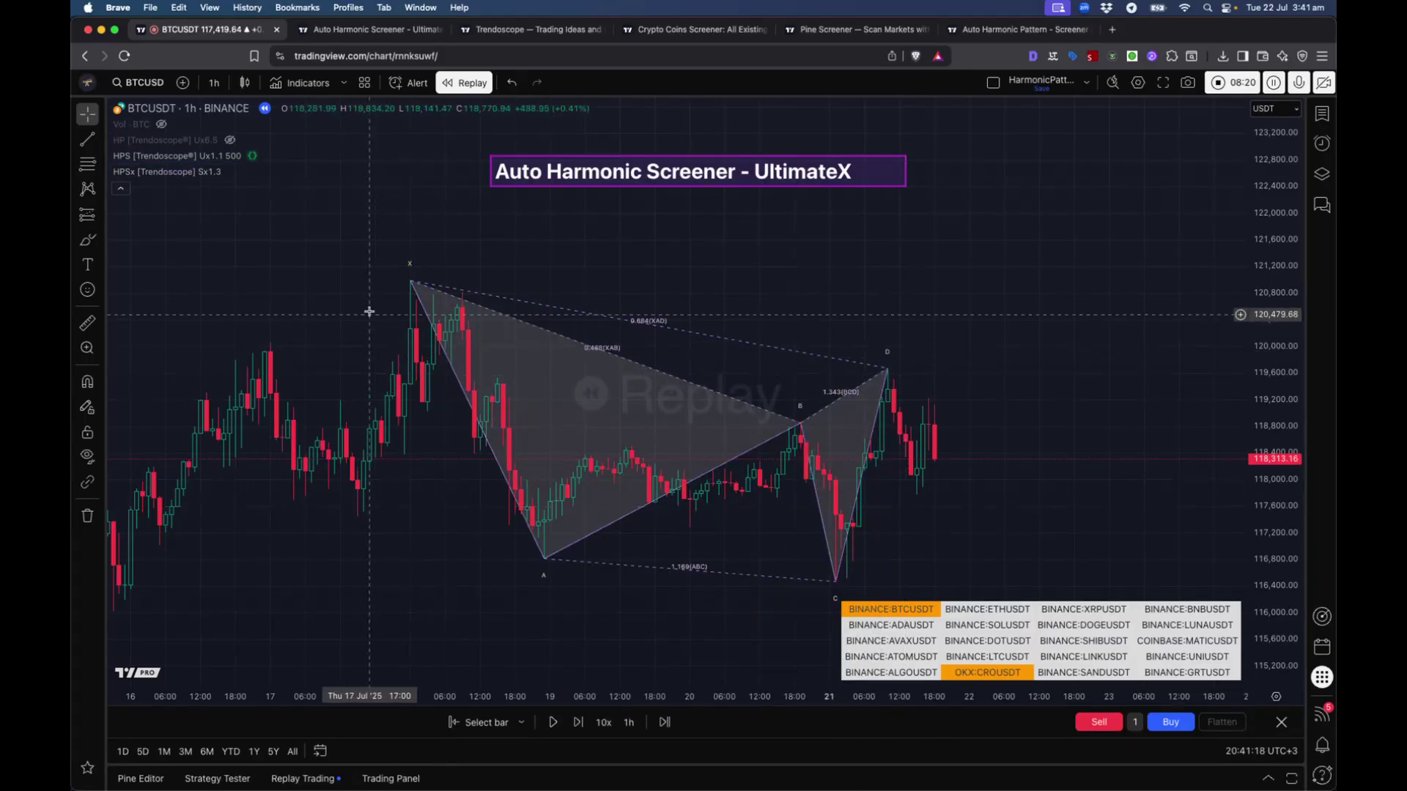
{"action": "left_click", "coordinate": [233, 171]}
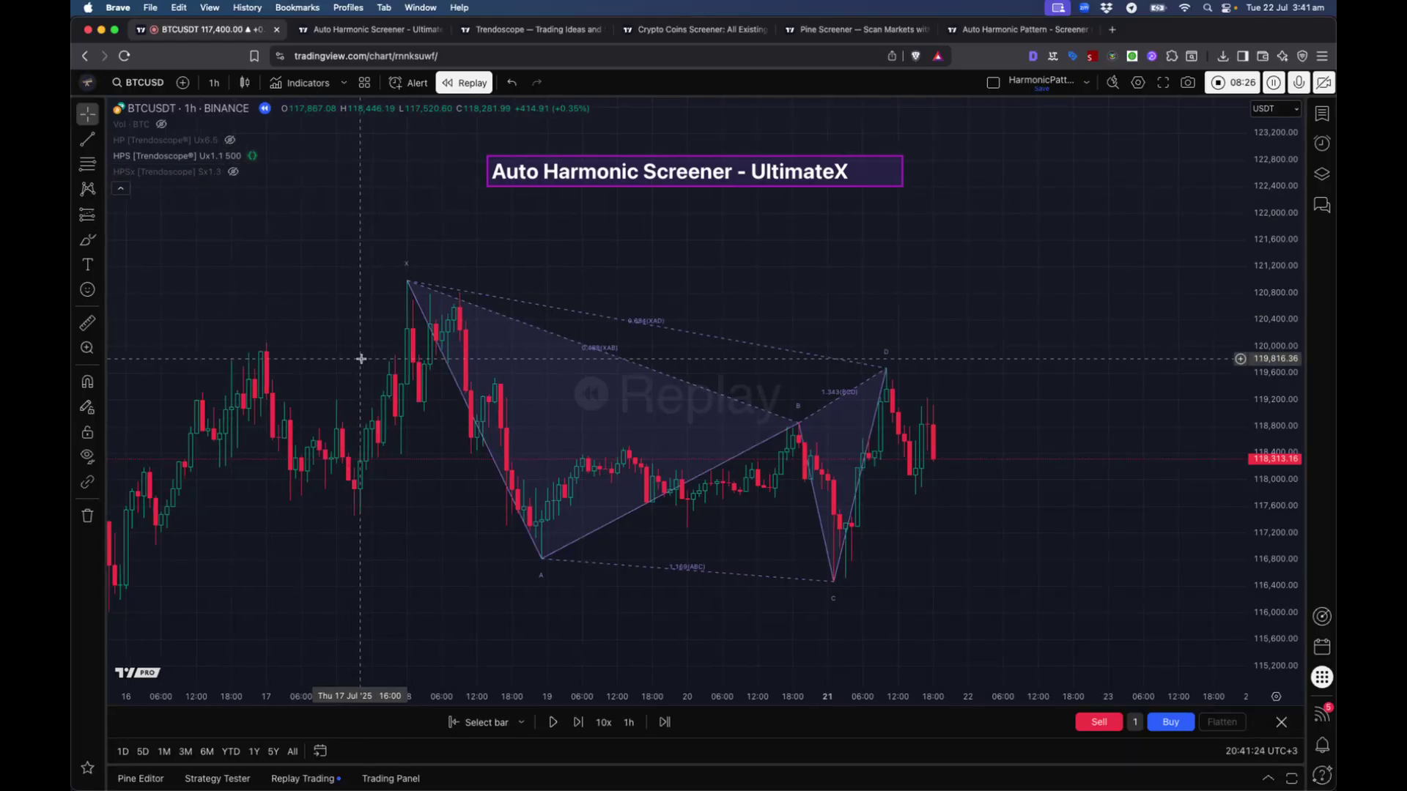
Step: Review the trade, display and calculation inputs of the HPS [Trendoscope®] Ux1.1 indicator, and close its settings
{"action": "mouse_move", "coordinate": [188, 165]}
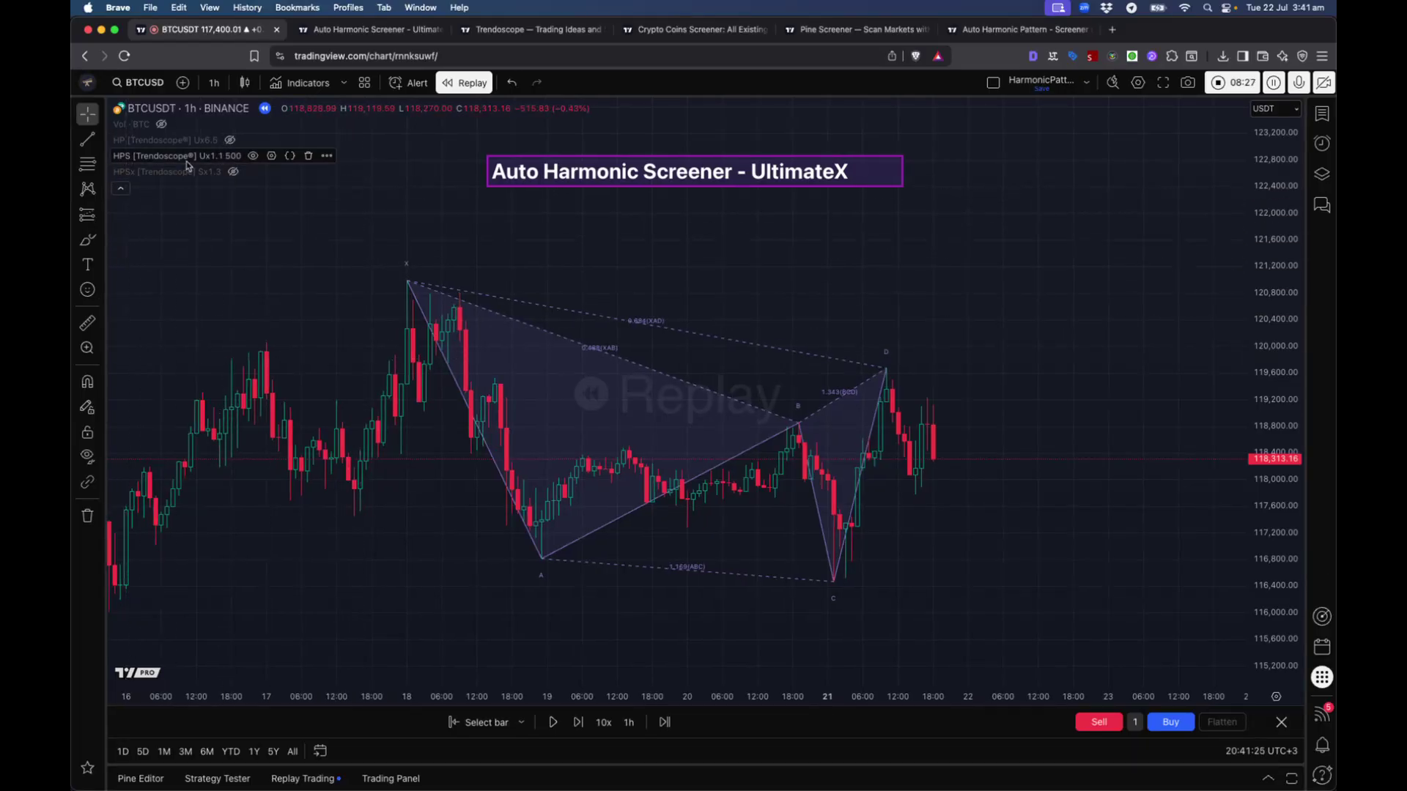
{"action": "left_click", "coordinate": [271, 155]}
{"action": "scroll", "coordinate": [672, 544], "scroll_direction": "down", "scroll_amount": 7}
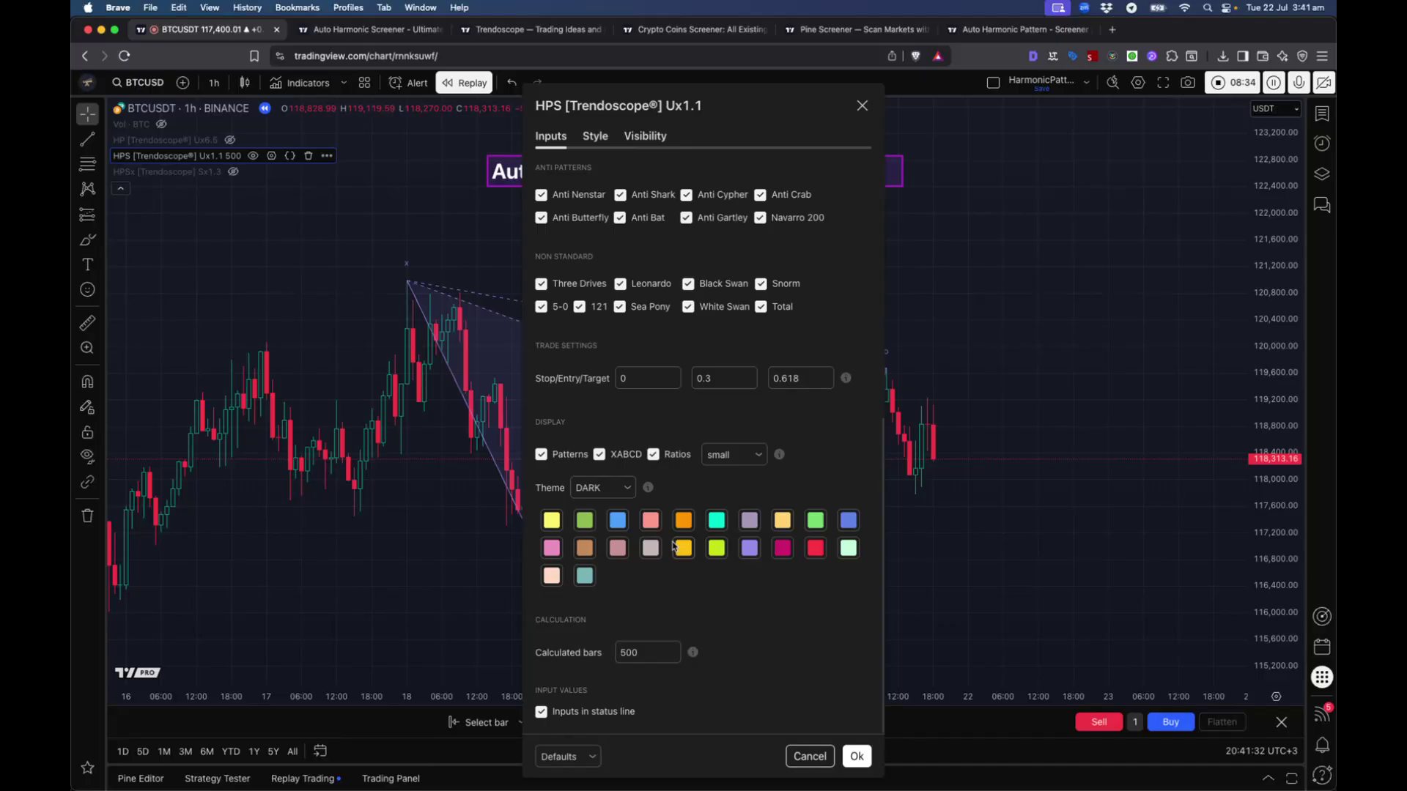
{"action": "left_click", "coordinate": [1022, 417]}
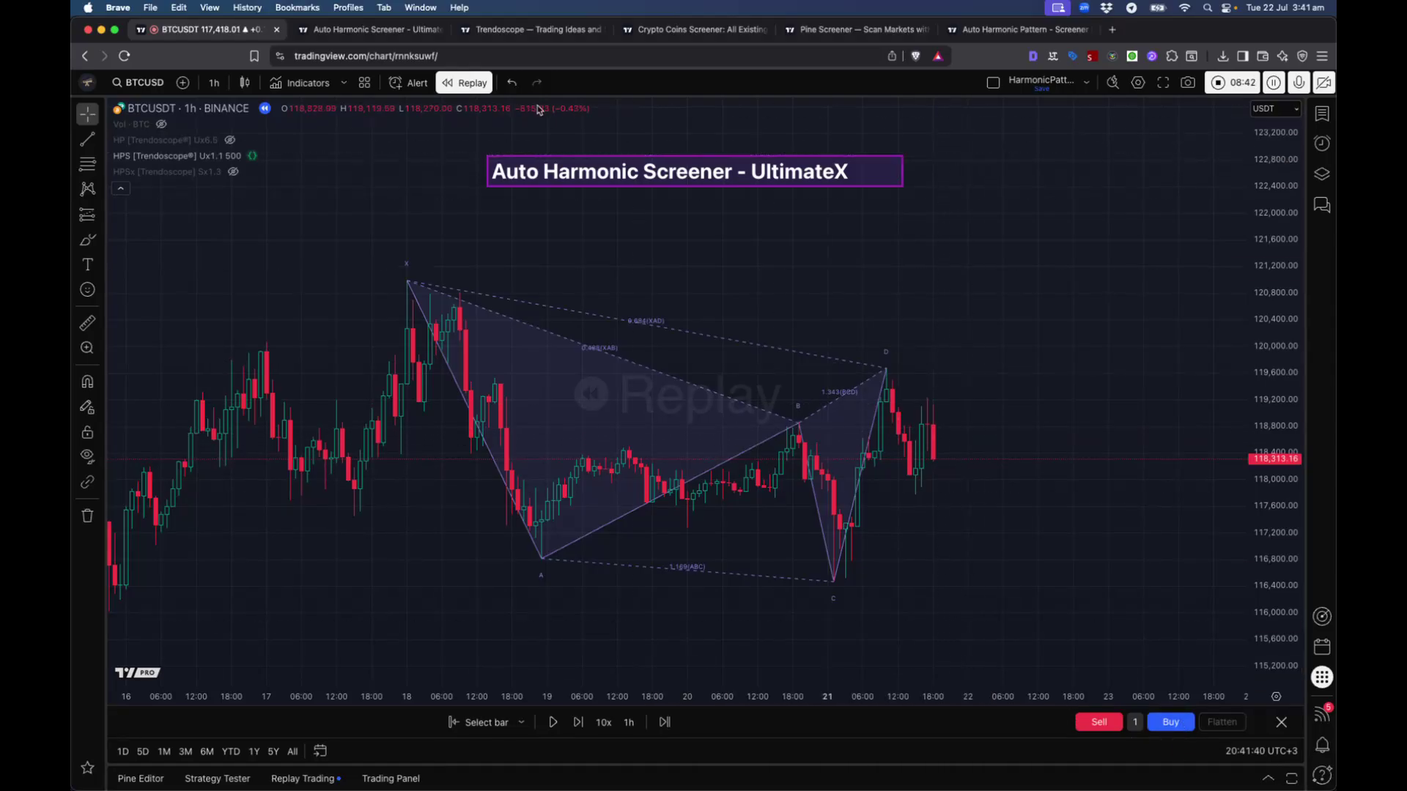
Step: Exit Bar Replay mode on the BTCUSDT chart and confirm the exit
{"action": "left_click", "coordinate": [1280, 723]}
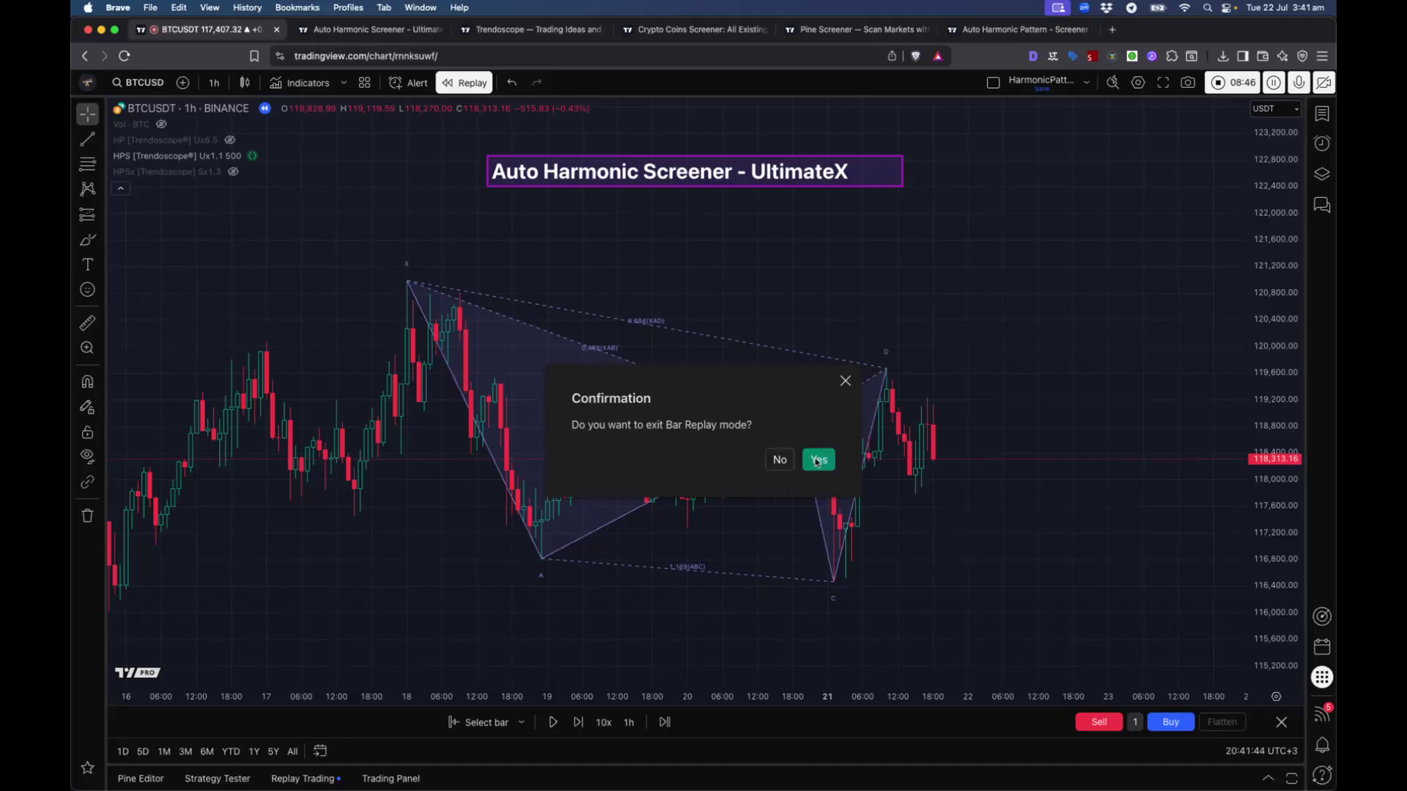
{"action": "left_click", "coordinate": [818, 459]}
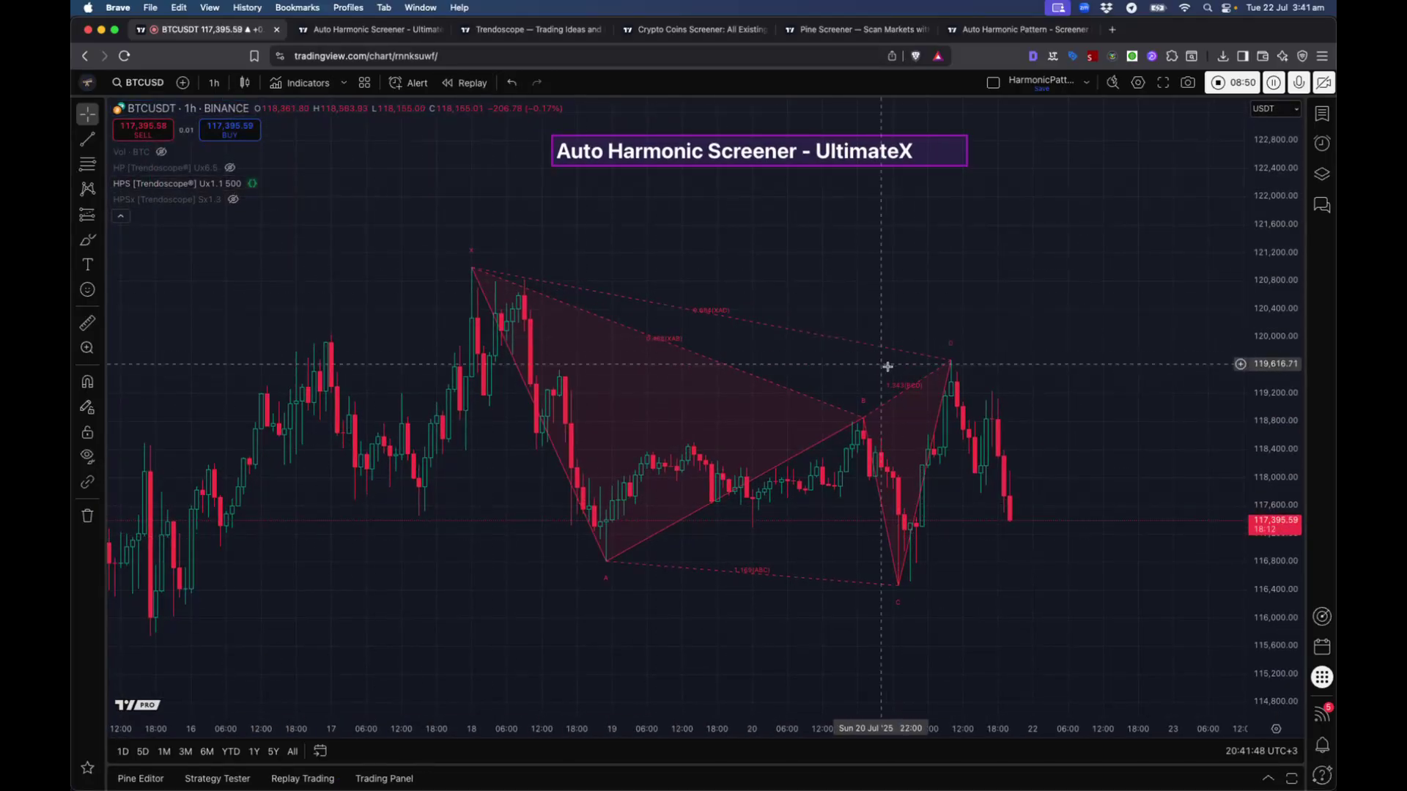
{"action": "scroll", "coordinate": [934, 593], "scroll_direction": "up", "scroll_amount": 2}
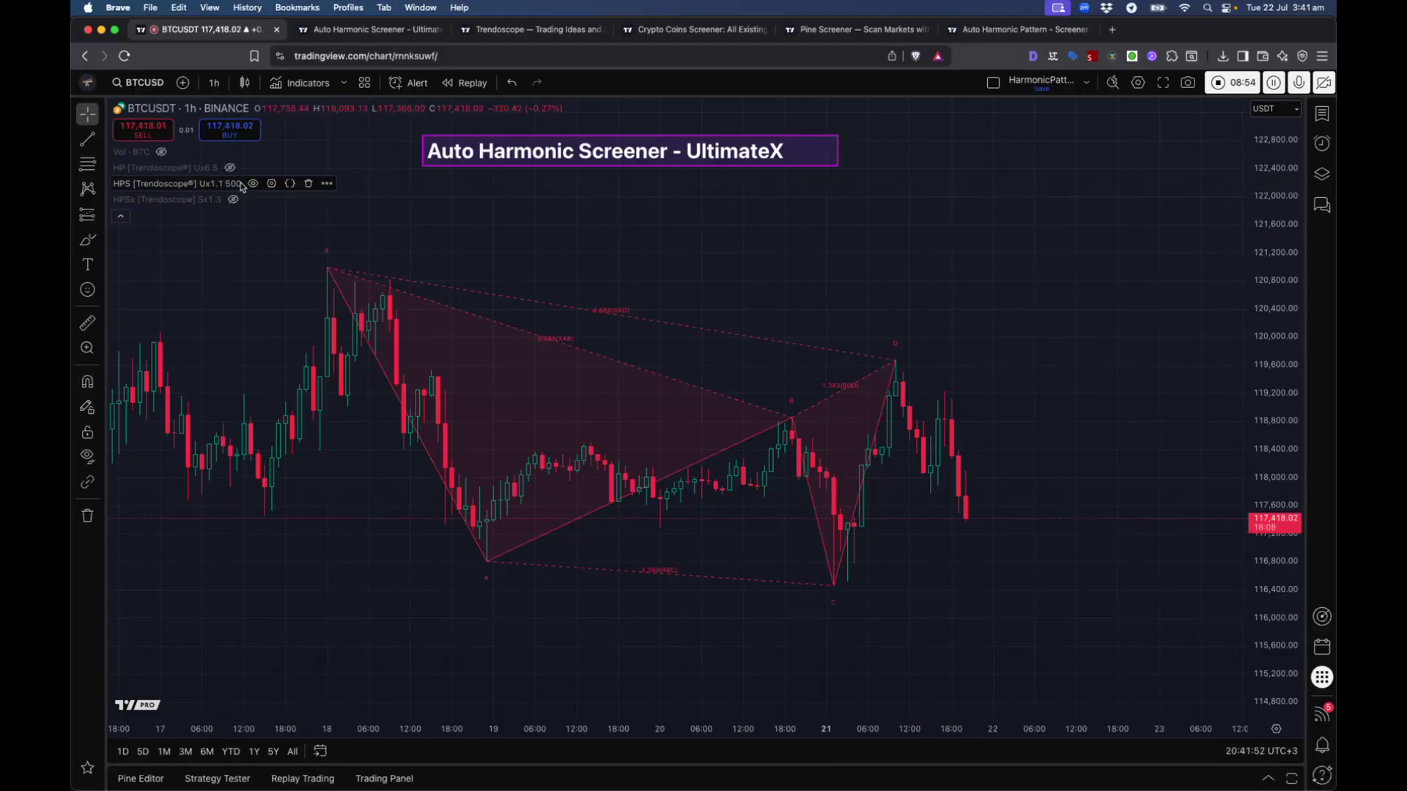
Step: Check the zigzag, generic and category inputs of HPS [Trendoscope®] Ux1.1, close them, and view the pattern on the live chart
{"action": "left_click", "coordinate": [269, 184]}
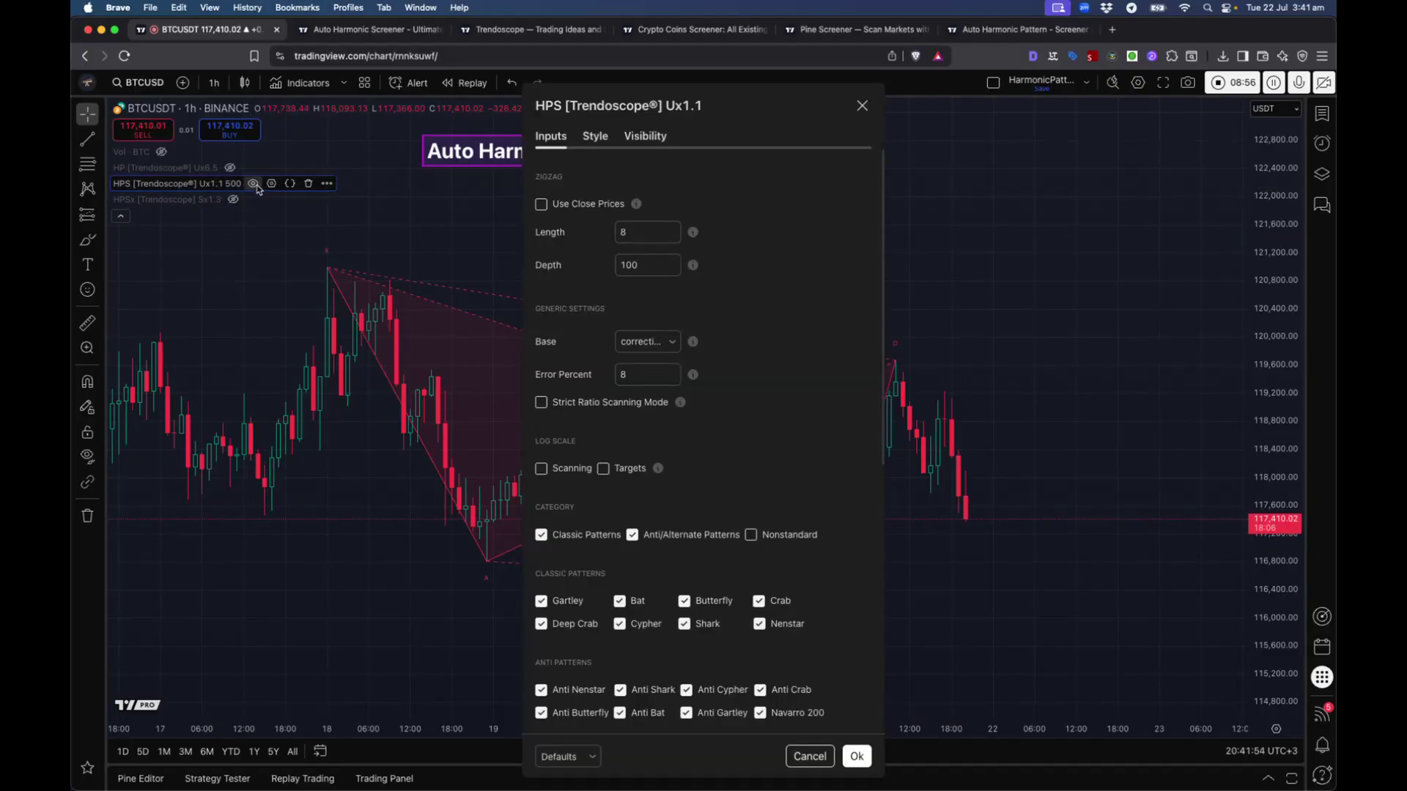
{"action": "key", "text": "Escape"}
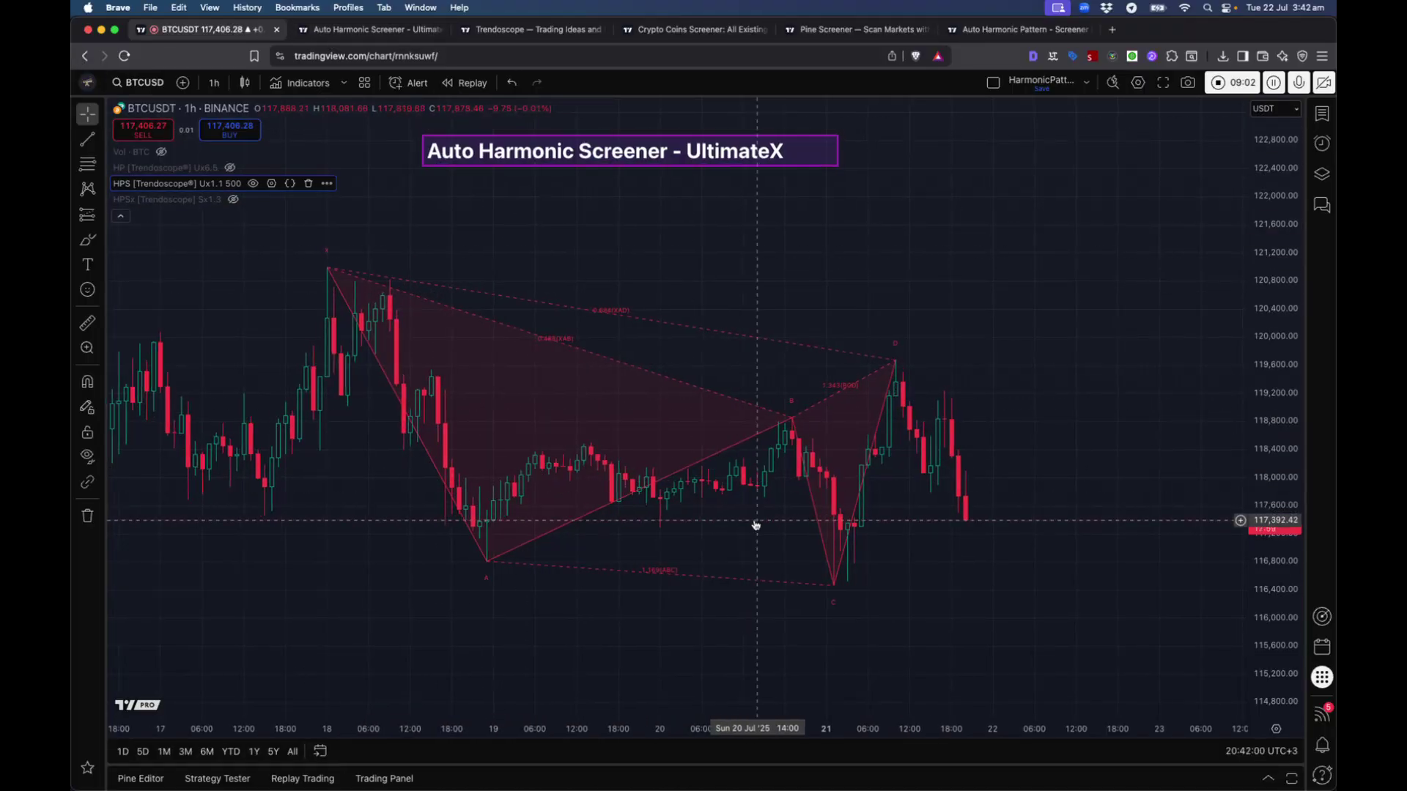
{"action": "scroll", "coordinate": [755, 524], "scroll_direction": "down", "scroll_amount": 2}
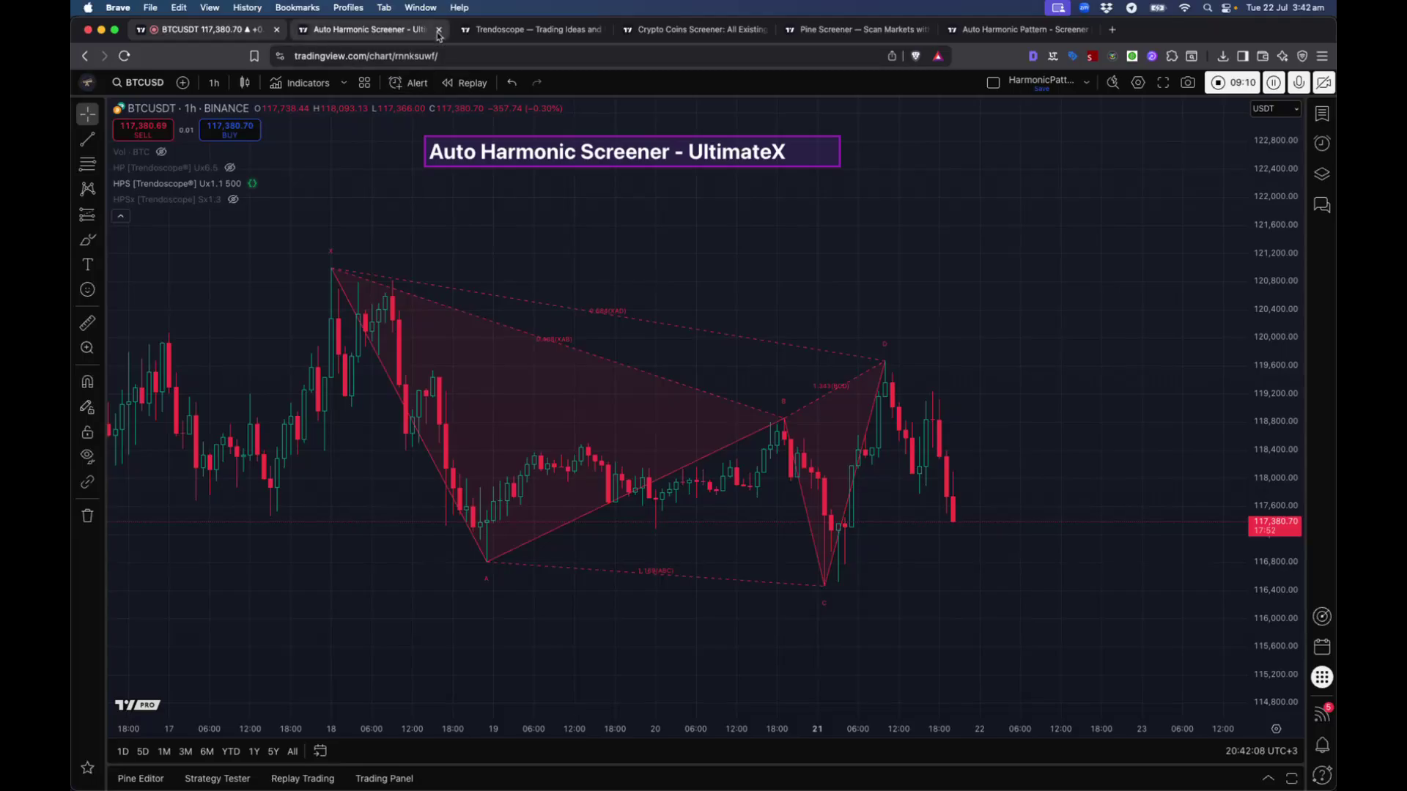
Step: View the Trendoscope profile page, check the available screeners from the Pine Screener page, and return to the profile
{"action": "left_click", "coordinate": [531, 29]}
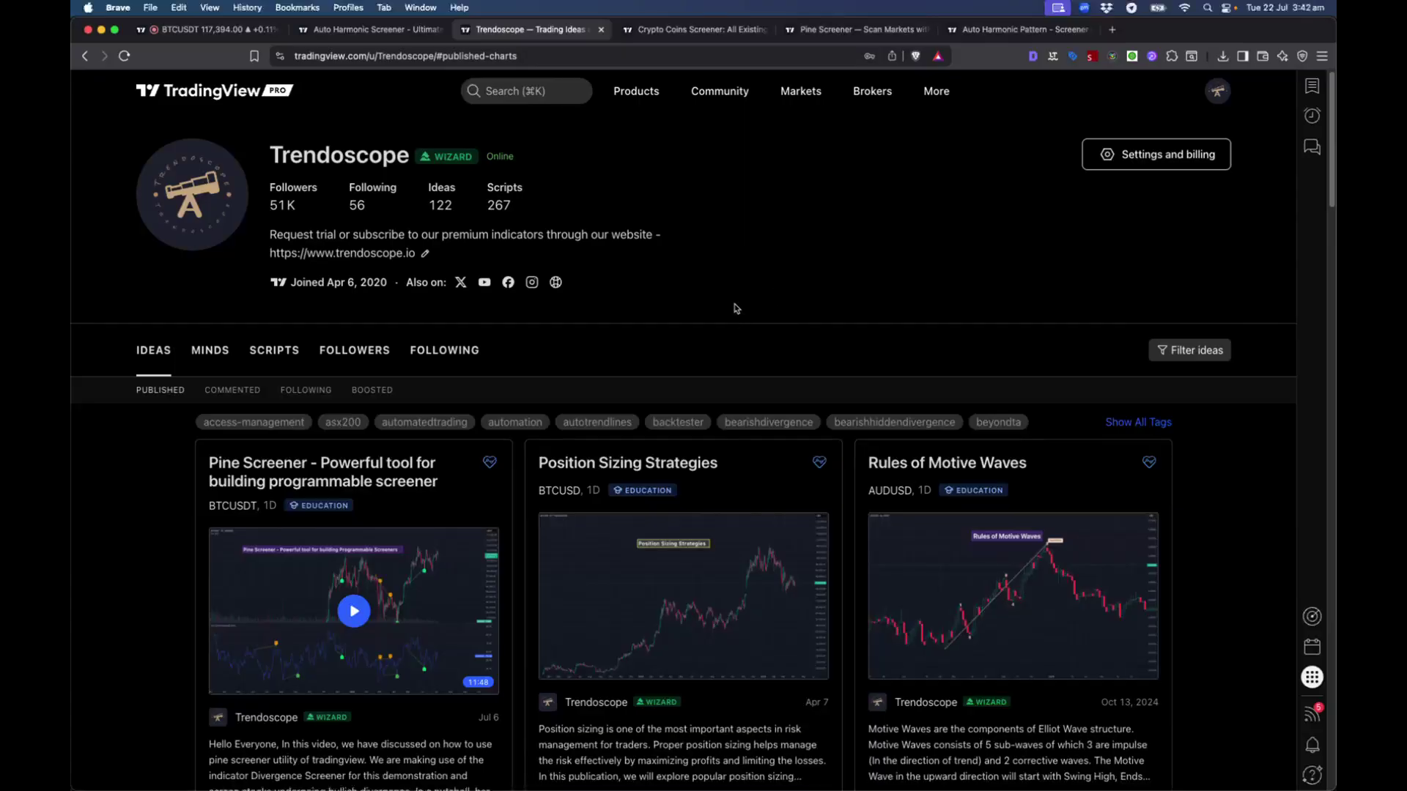
{"action": "left_click", "coordinate": [826, 29]}
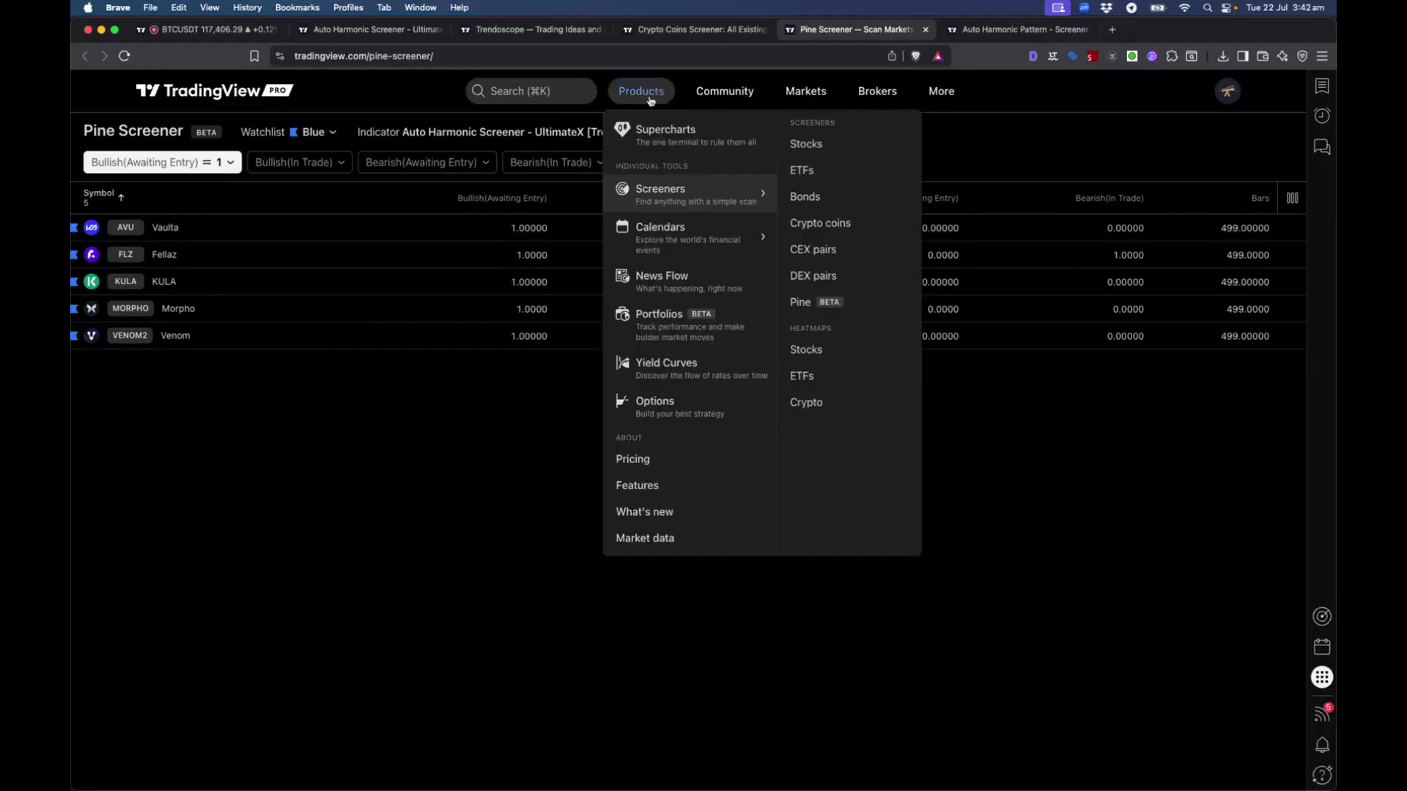
{"action": "left_click", "coordinate": [533, 41]}
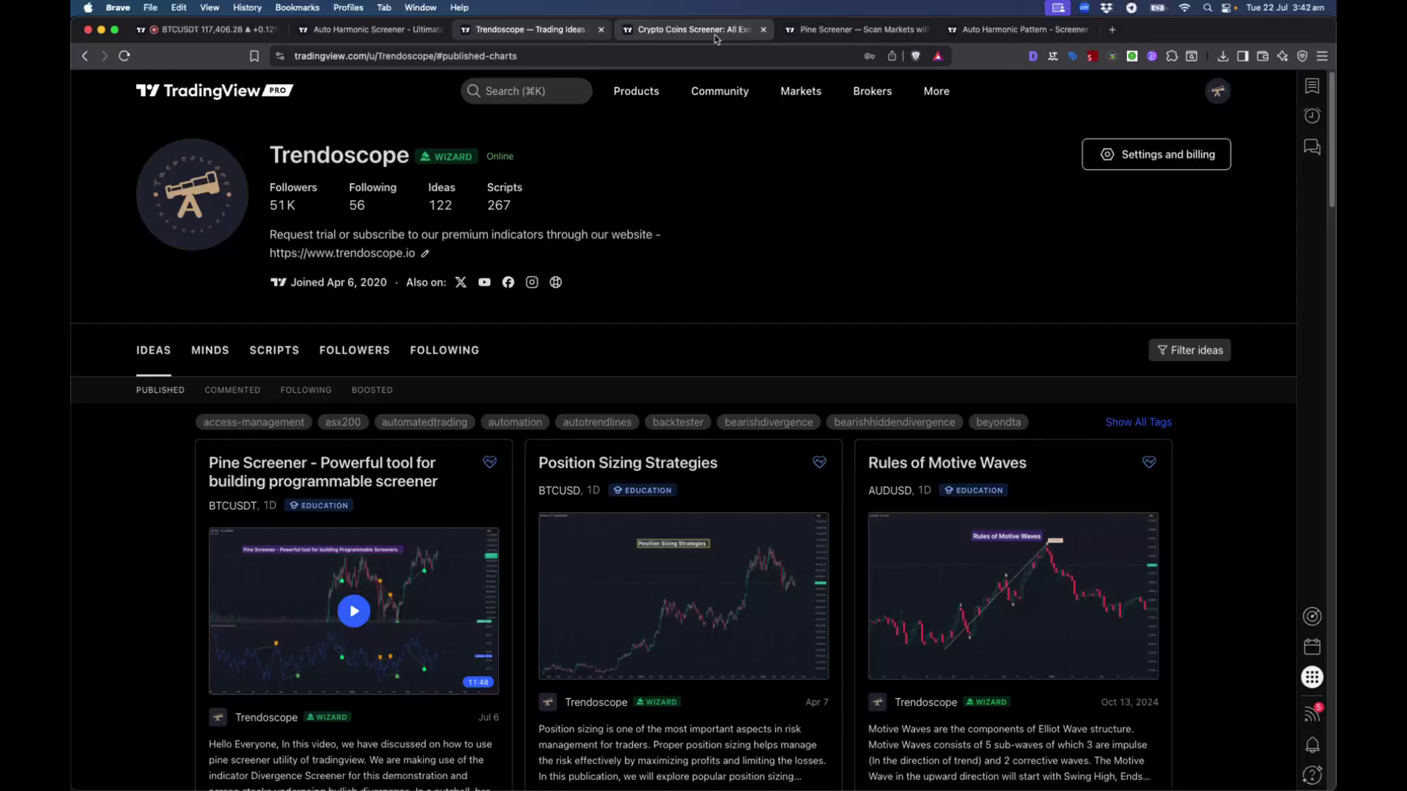
Step: Open the Pine Screener page, switch its watchlist to the Red flagged list, and return it to Blue
{"action": "left_click", "coordinate": [836, 33]}
{"action": "left_click", "coordinate": [293, 132]}
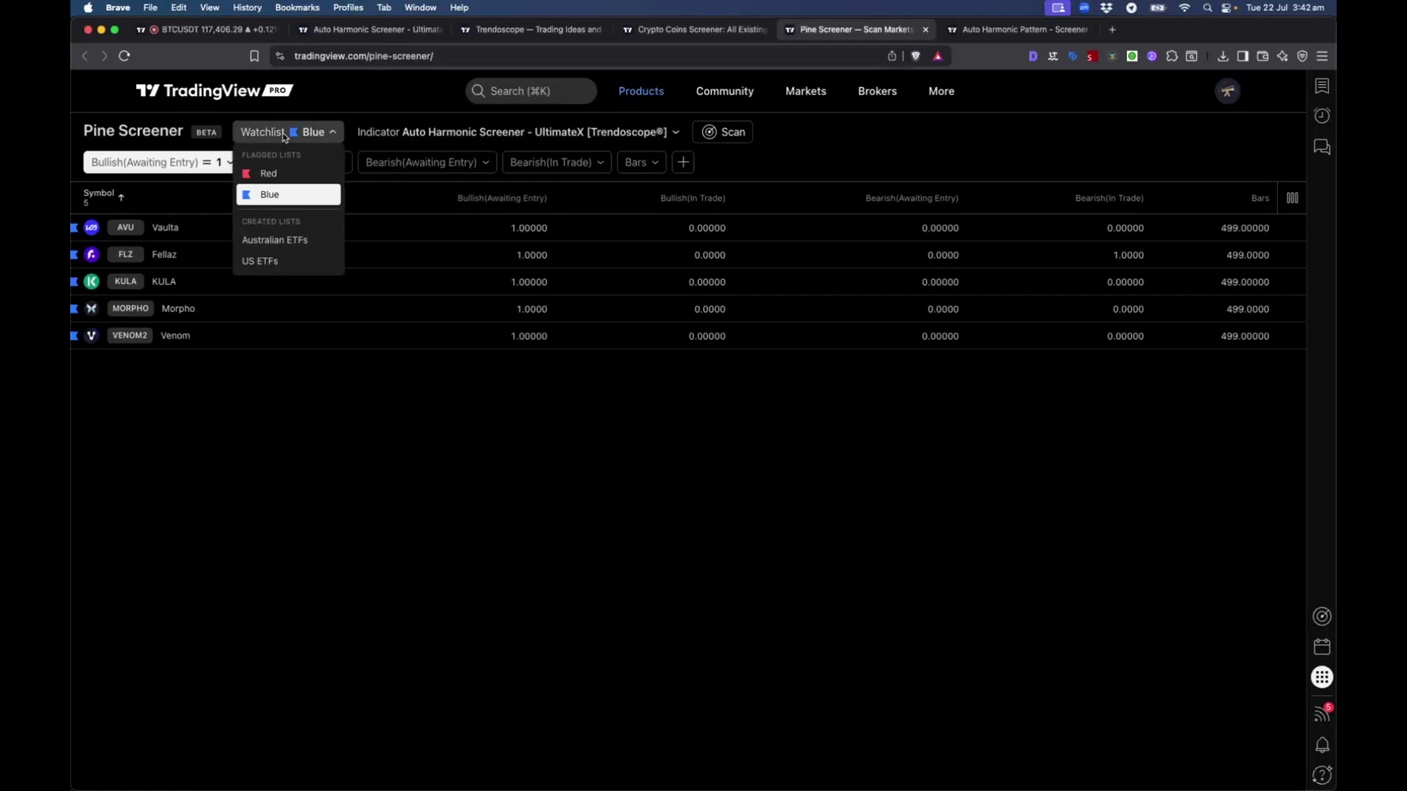
{"action": "left_click", "coordinate": [661, 395]}
{"action": "left_click", "coordinate": [296, 133]}
{"action": "left_click", "coordinate": [271, 173]}
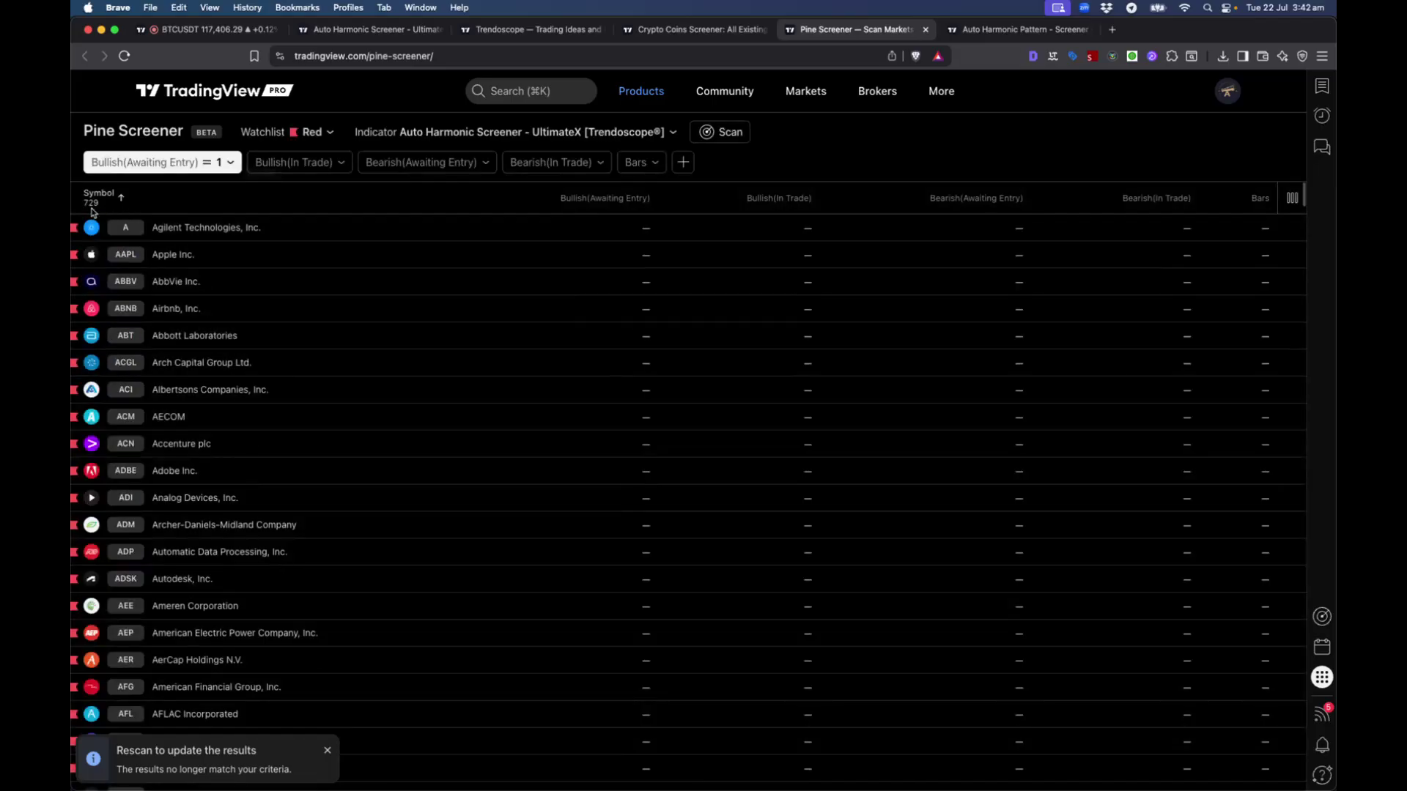
{"action": "left_click", "coordinate": [325, 134]}
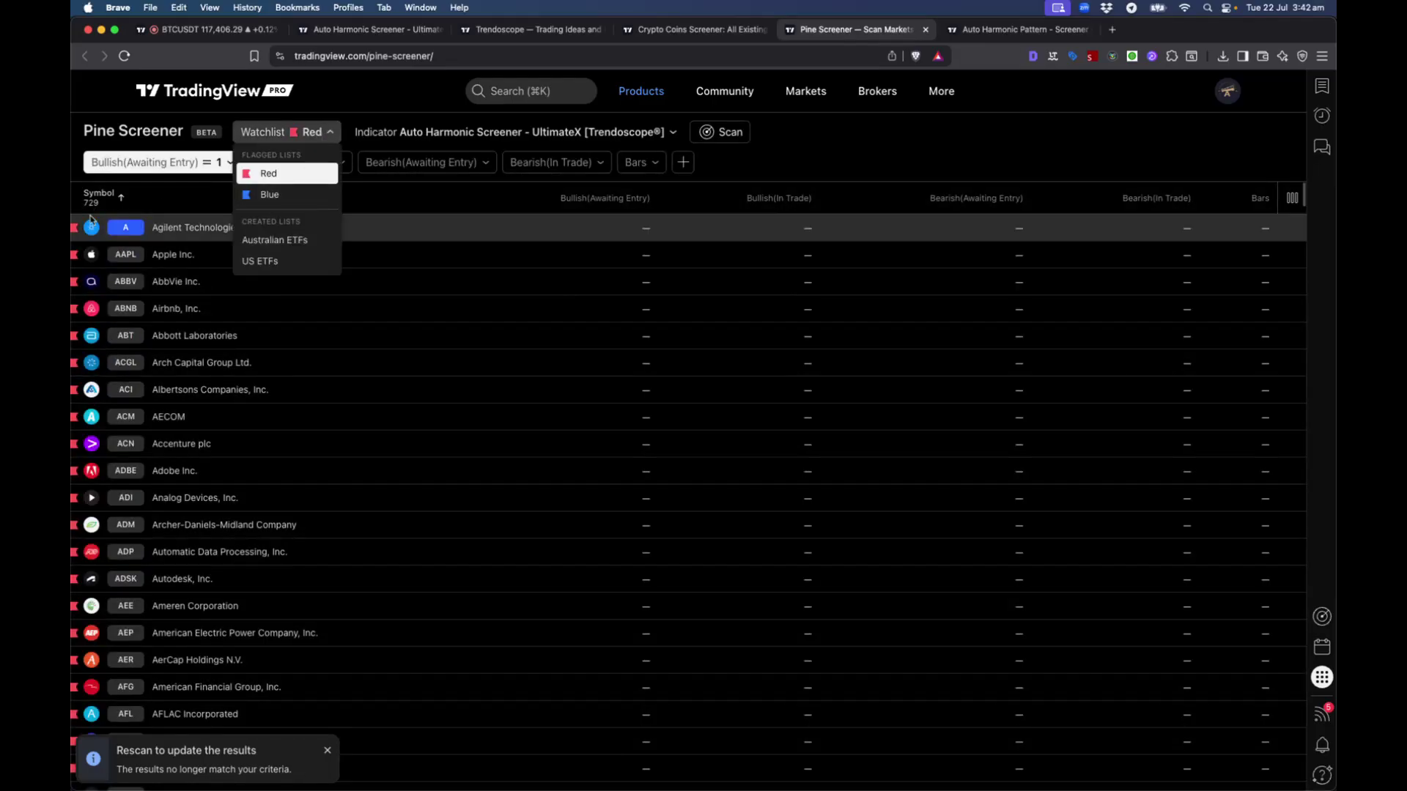
{"action": "left_click", "coordinate": [284, 194]}
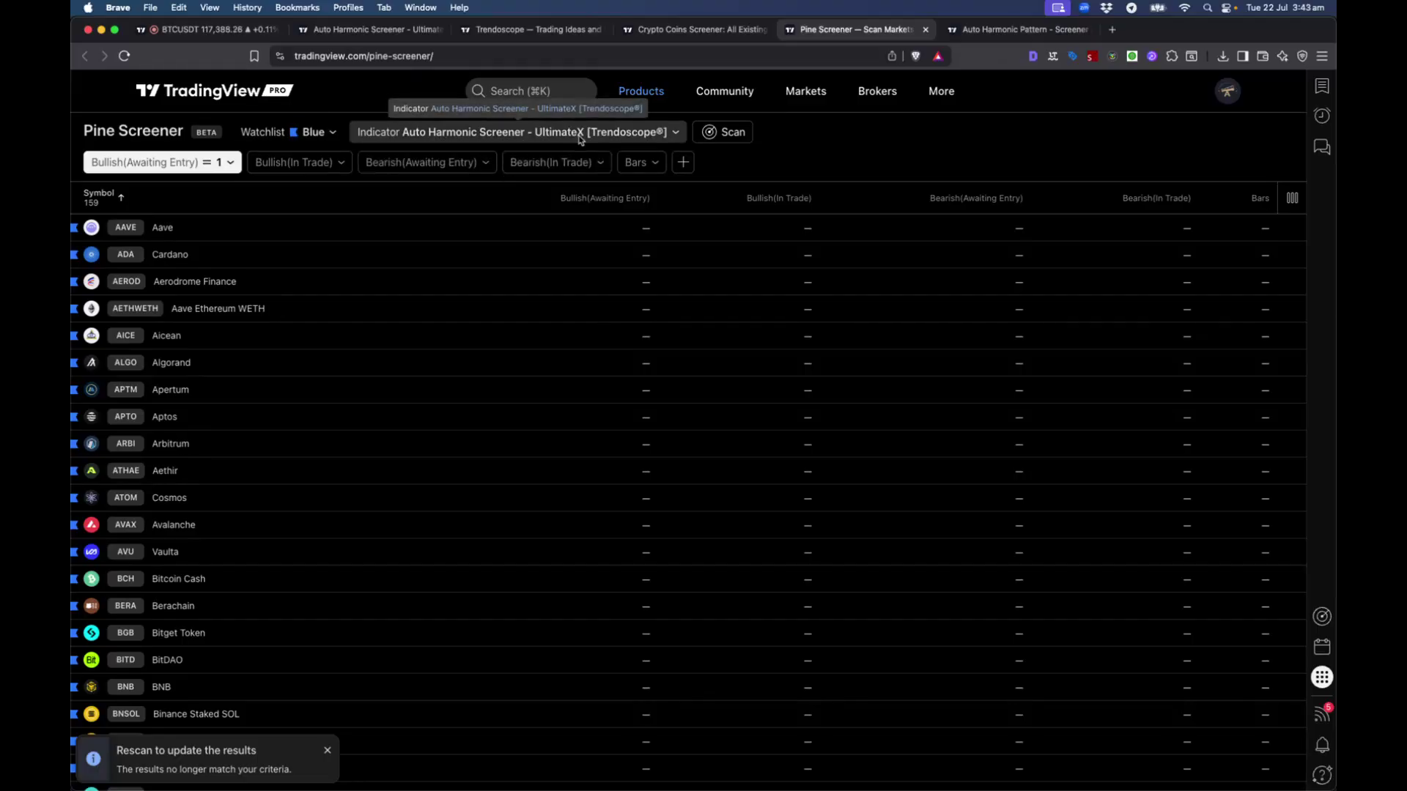
Step: Check the Pine Screener indicator options, view the Auto Harmonic Screener - UltimateX script page, and return to Pine Screener
{"action": "left_click", "coordinate": [480, 139]}
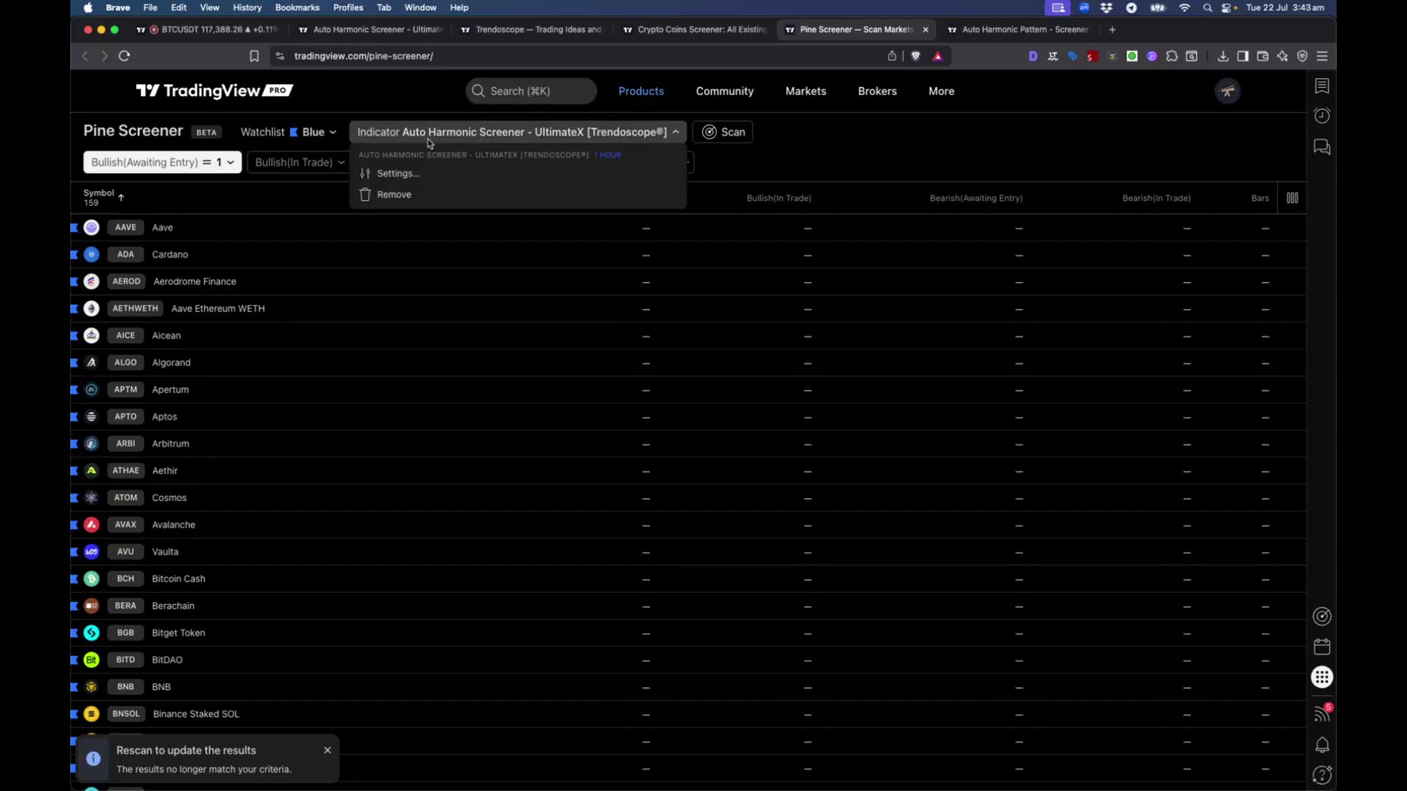
{"action": "left_click", "coordinate": [364, 31]}
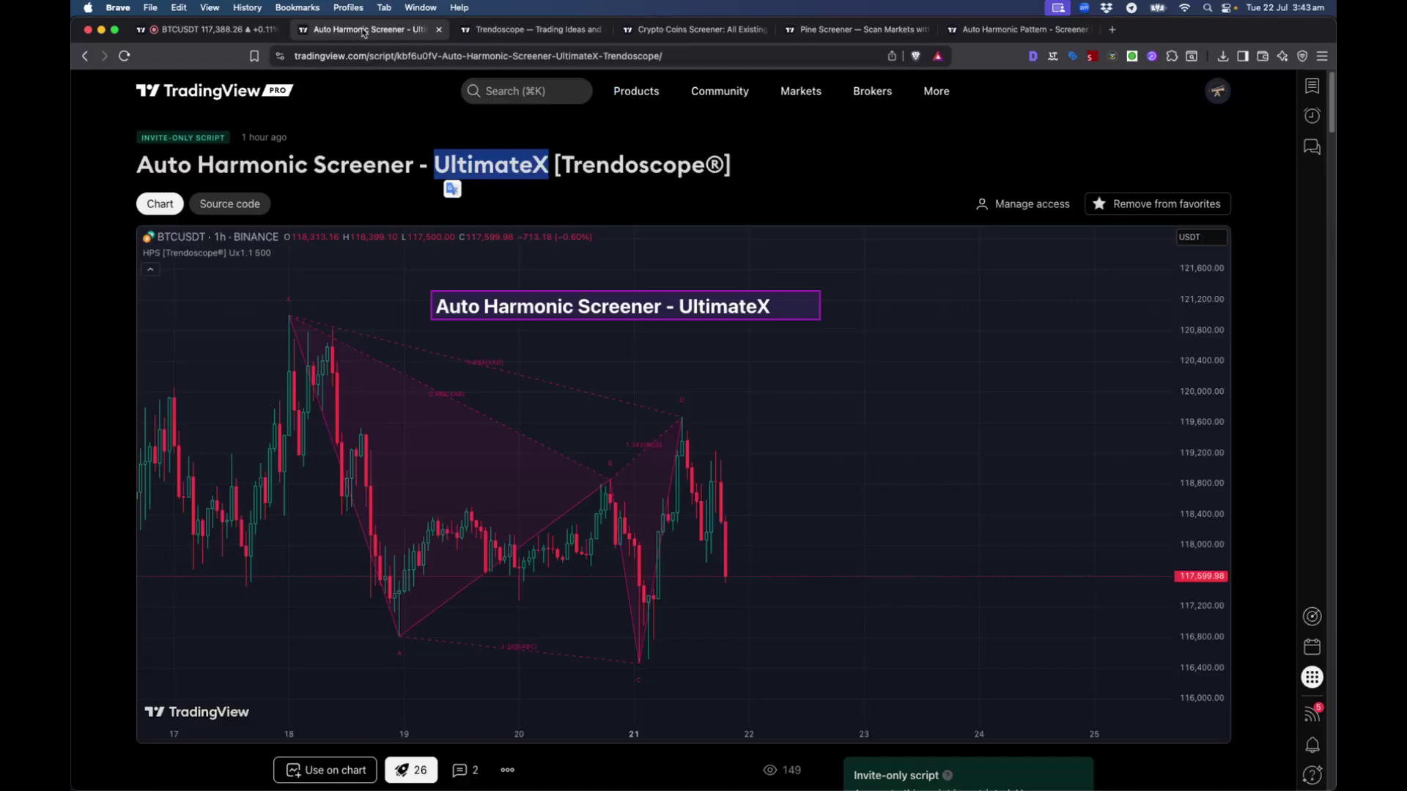
{"action": "left_click", "coordinate": [862, 188]}
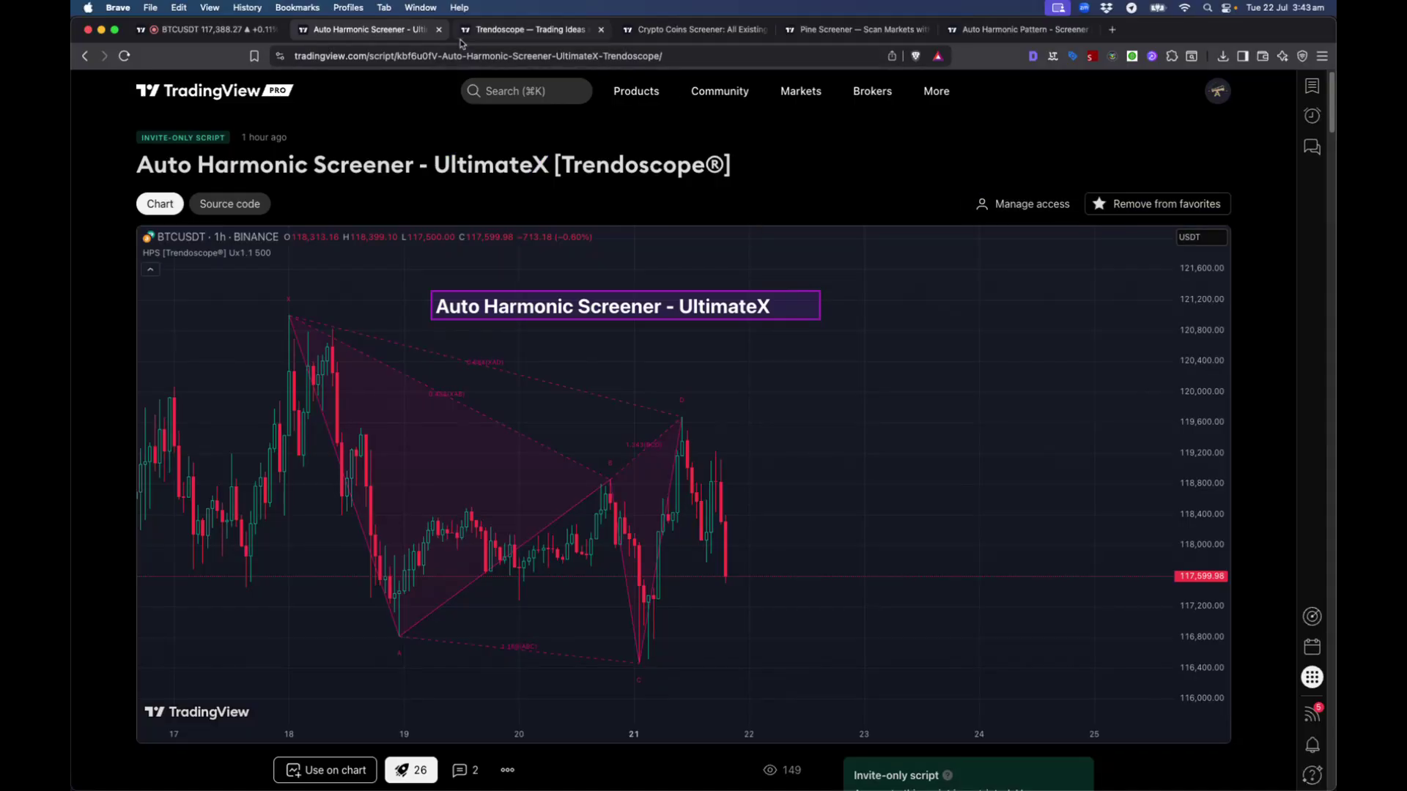
{"action": "left_click", "coordinate": [539, 29]}
{"action": "left_click", "coordinate": [692, 29]}
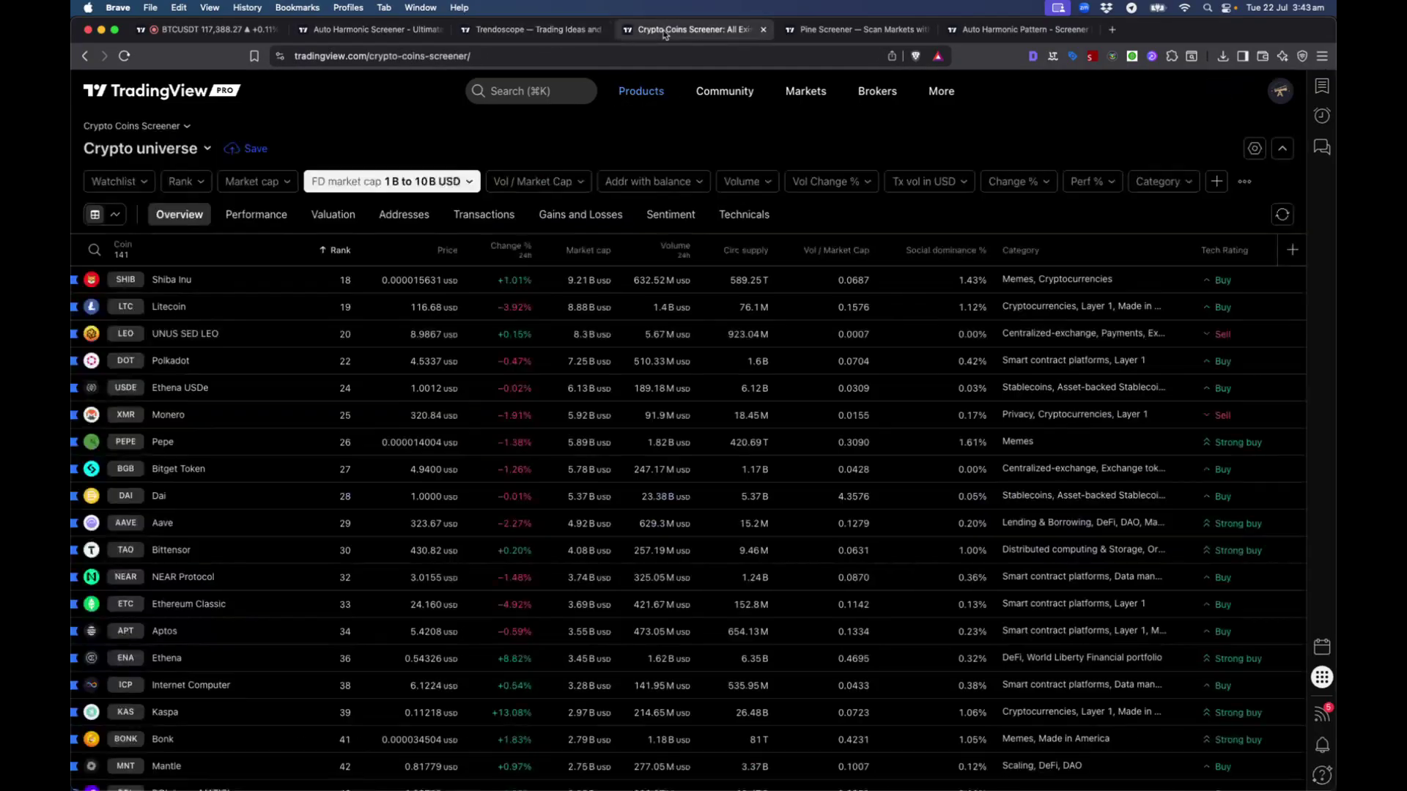
{"action": "left_click", "coordinate": [808, 31]}
Step: Remove the Auto Harmonic Screener - UltimateX [Trendoscope®] indicator from Pine Screener and confirm the removal
{"action": "left_click", "coordinate": [624, 134]}
{"action": "left_click", "coordinate": [628, 137]}
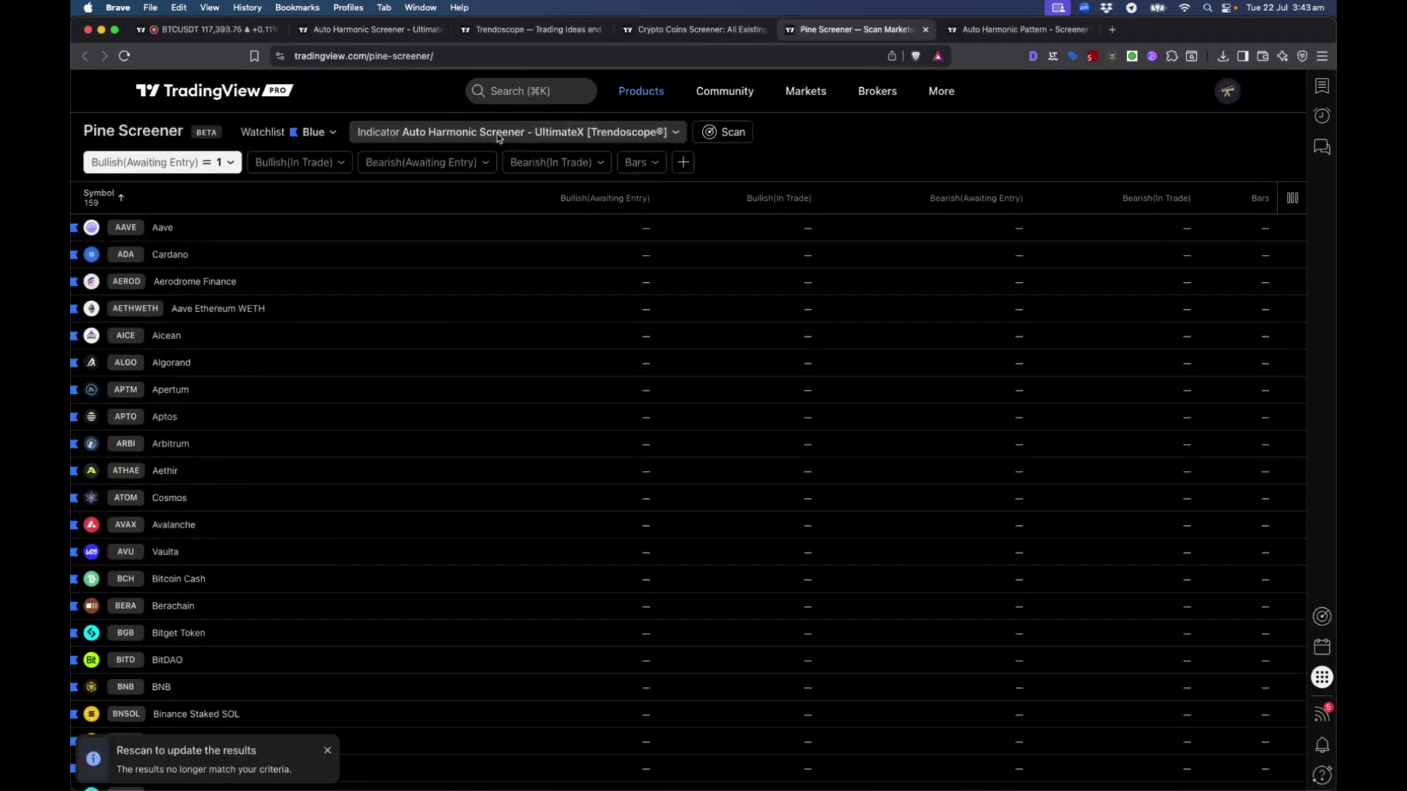
{"action": "left_click", "coordinate": [619, 134]}
{"action": "left_click", "coordinate": [403, 195]}
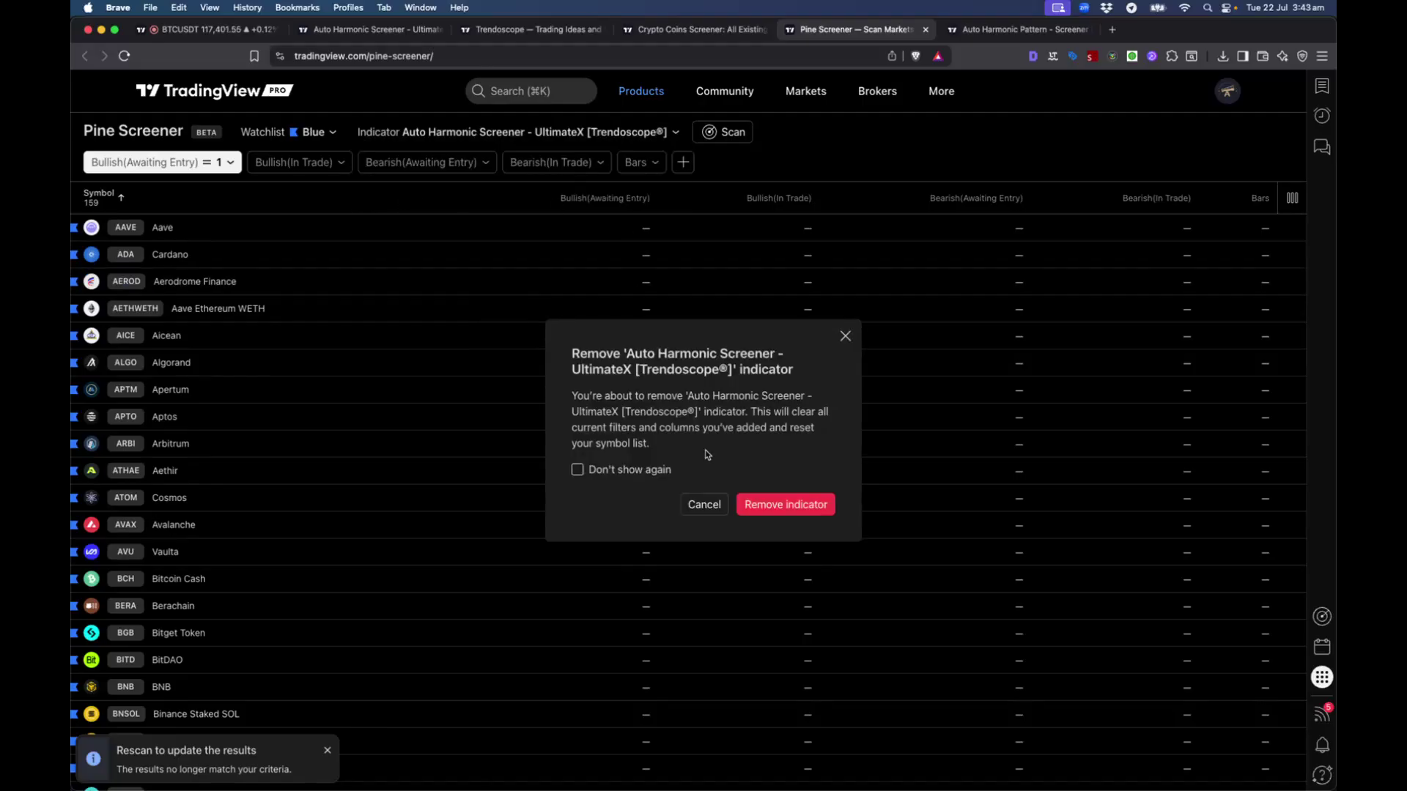
{"action": "left_click", "coordinate": [783, 504]}
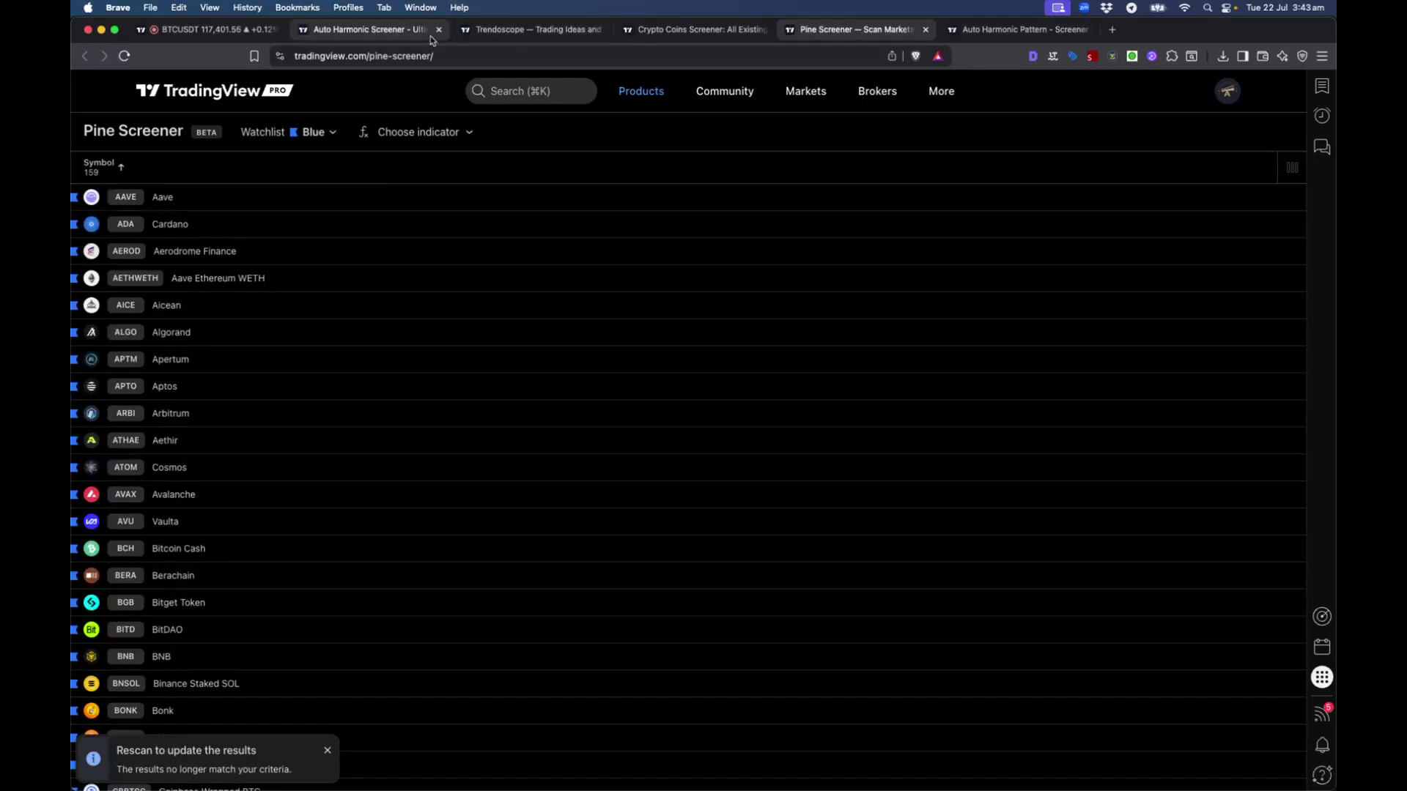
Step: Choose Auto Harmonic Screener - UltimateX [Trendoscope®] from the favorite indicators as the Pine Screener indicator
{"action": "left_click", "coordinate": [447, 139]}
{"action": "left_click", "coordinate": [448, 139]}
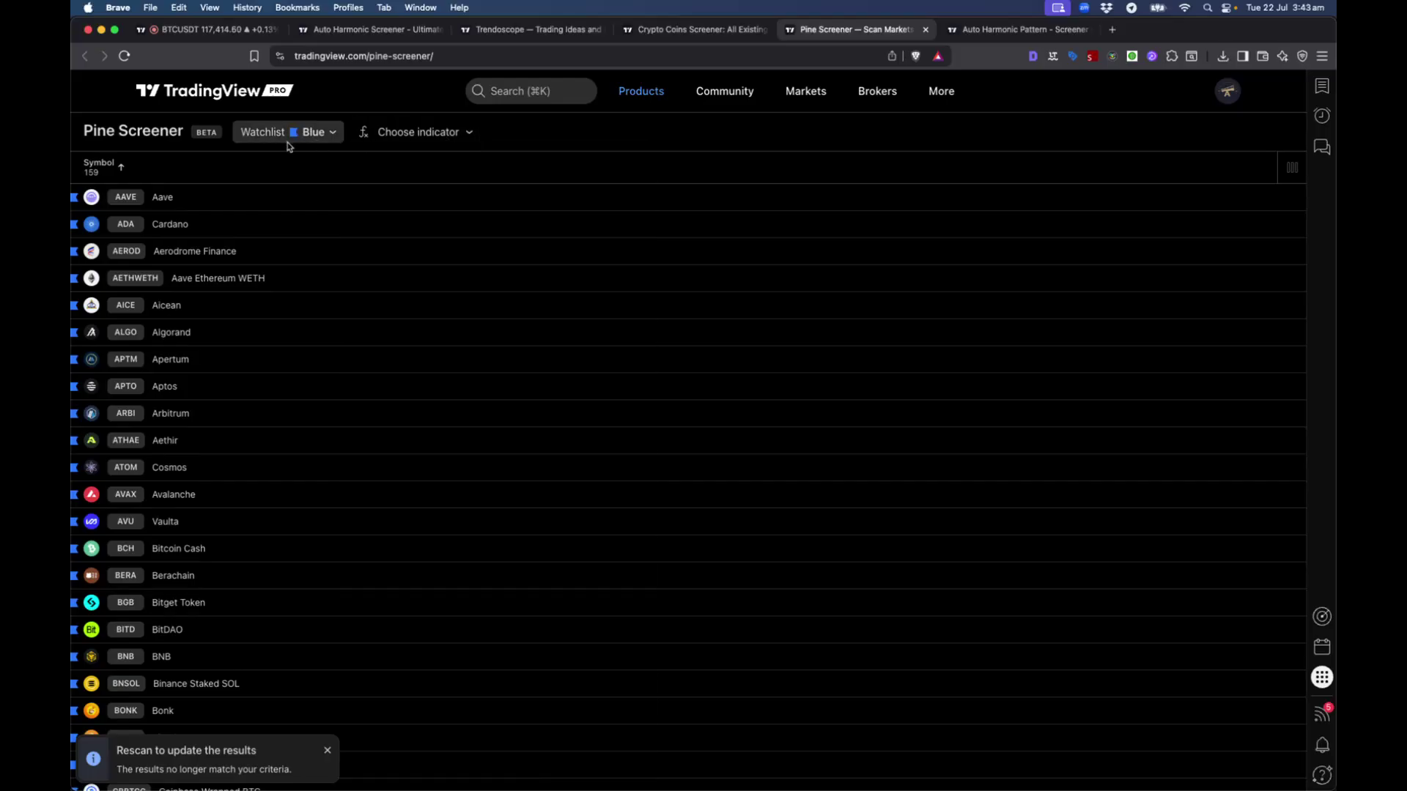
{"action": "left_click", "coordinate": [427, 138]}
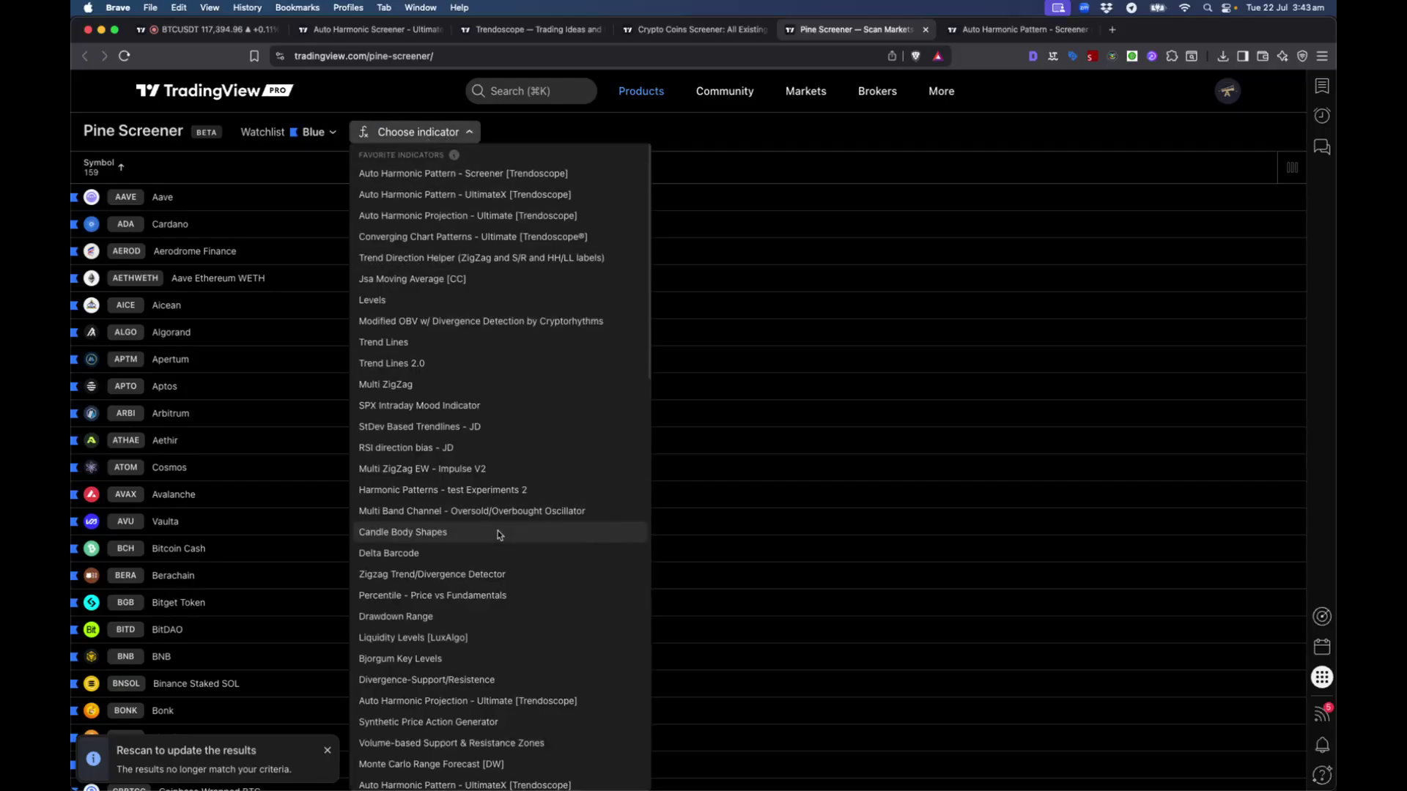
{"action": "scroll", "coordinate": [498, 530], "scroll_direction": "down", "scroll_amount": 10}
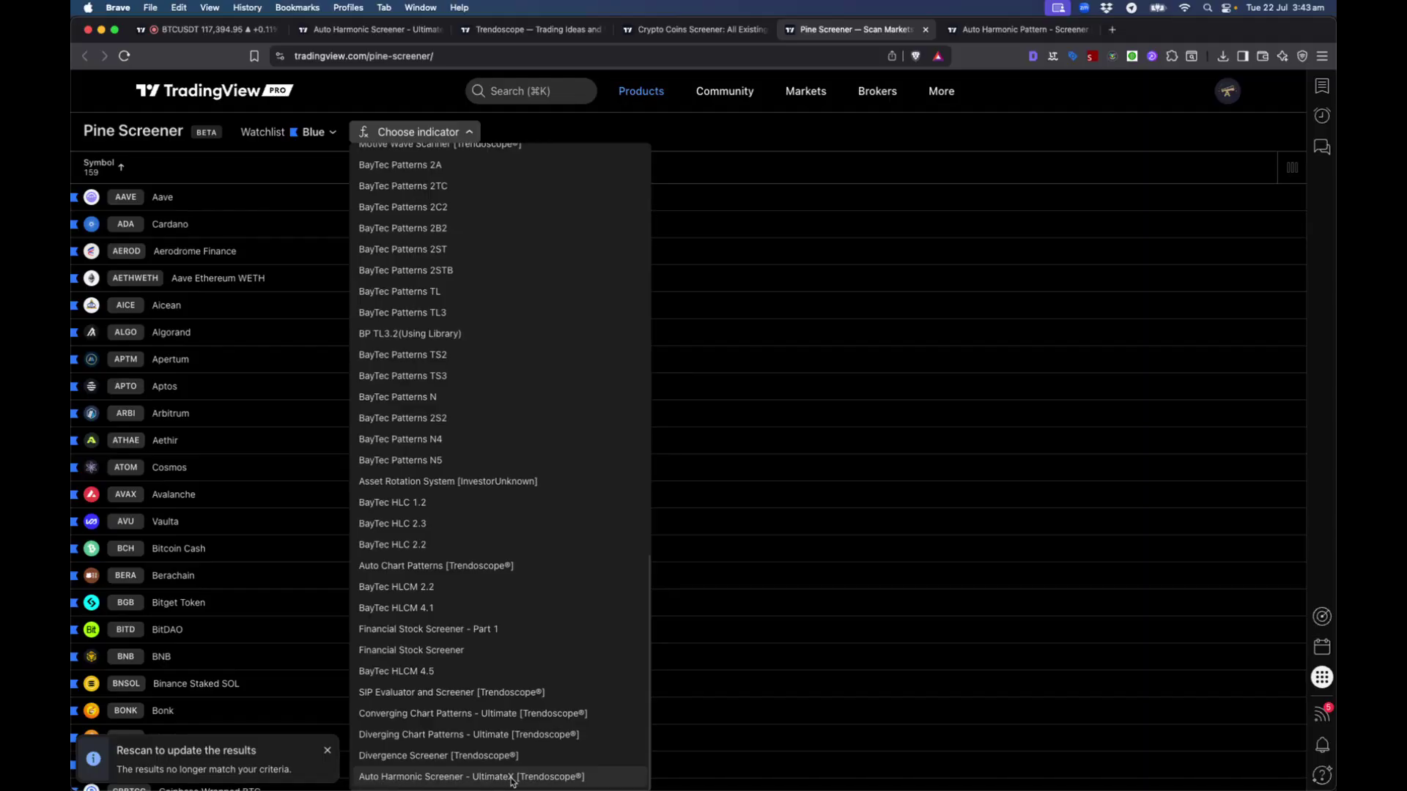
{"action": "left_click", "coordinate": [545, 777]}
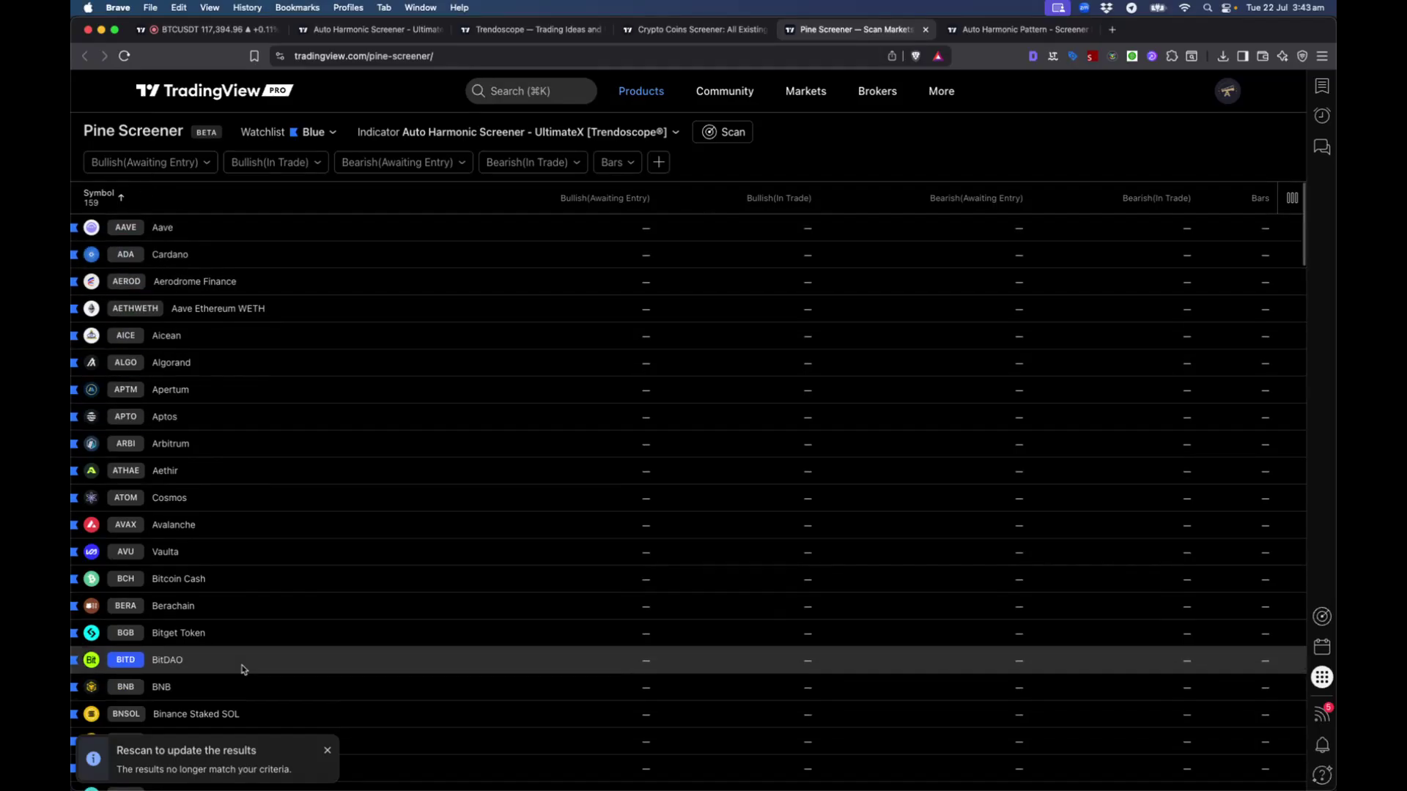
Step: Examine the setup options of the Bullish and Bearish filters for Awaiting Entry and In Trade
{"action": "left_click", "coordinate": [196, 168]}
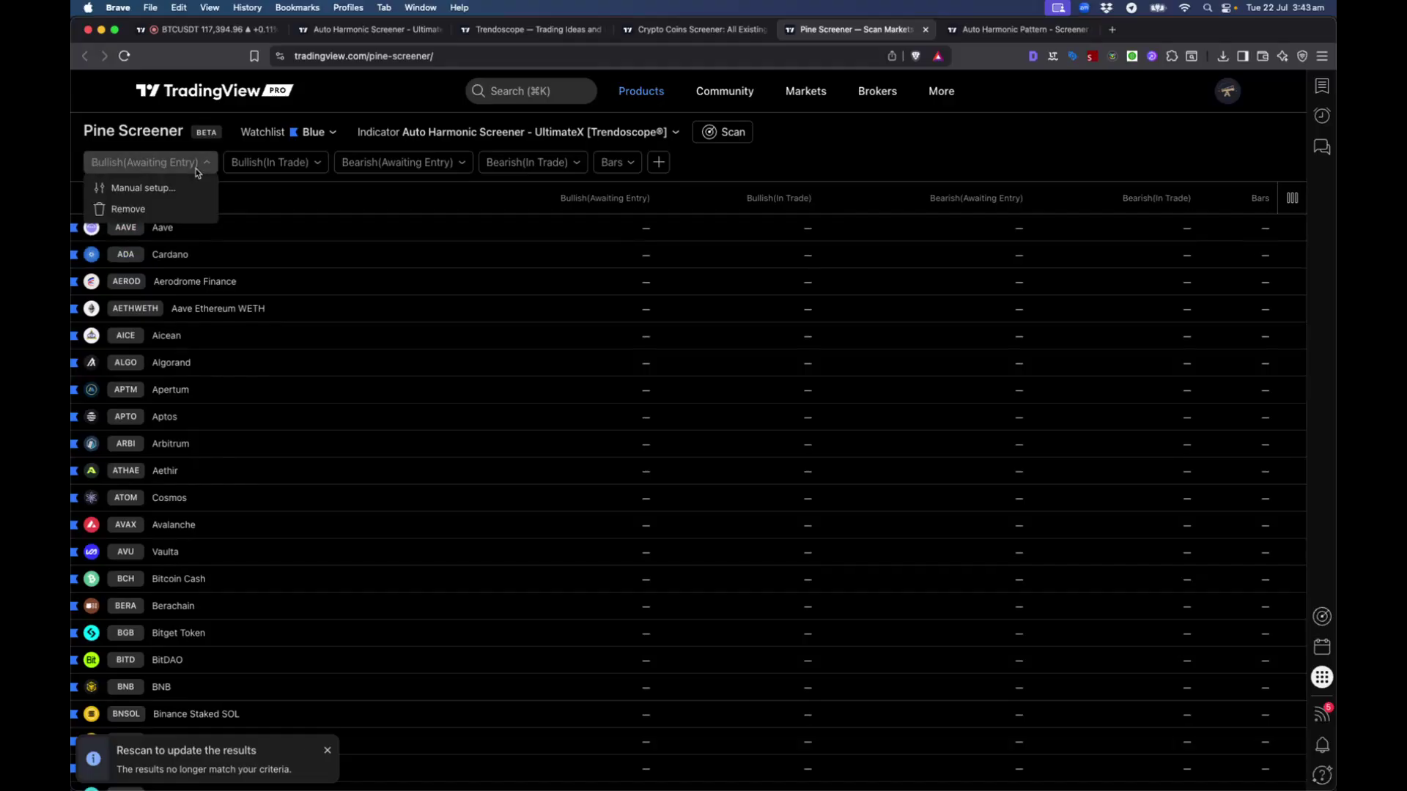
{"action": "left_click", "coordinate": [326, 189]}
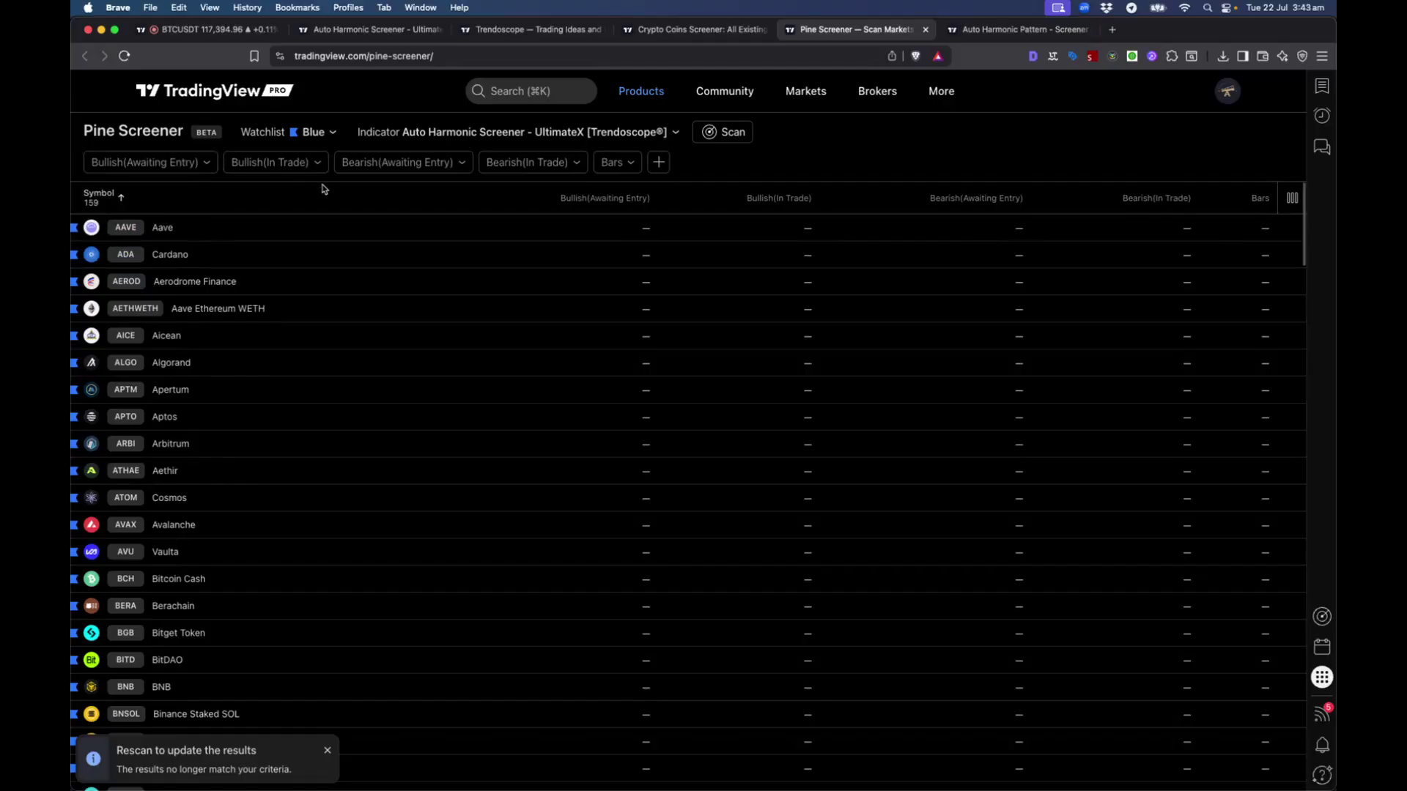
{"action": "left_click", "coordinate": [150, 170]}
{"action": "left_click", "coordinate": [253, 167]}
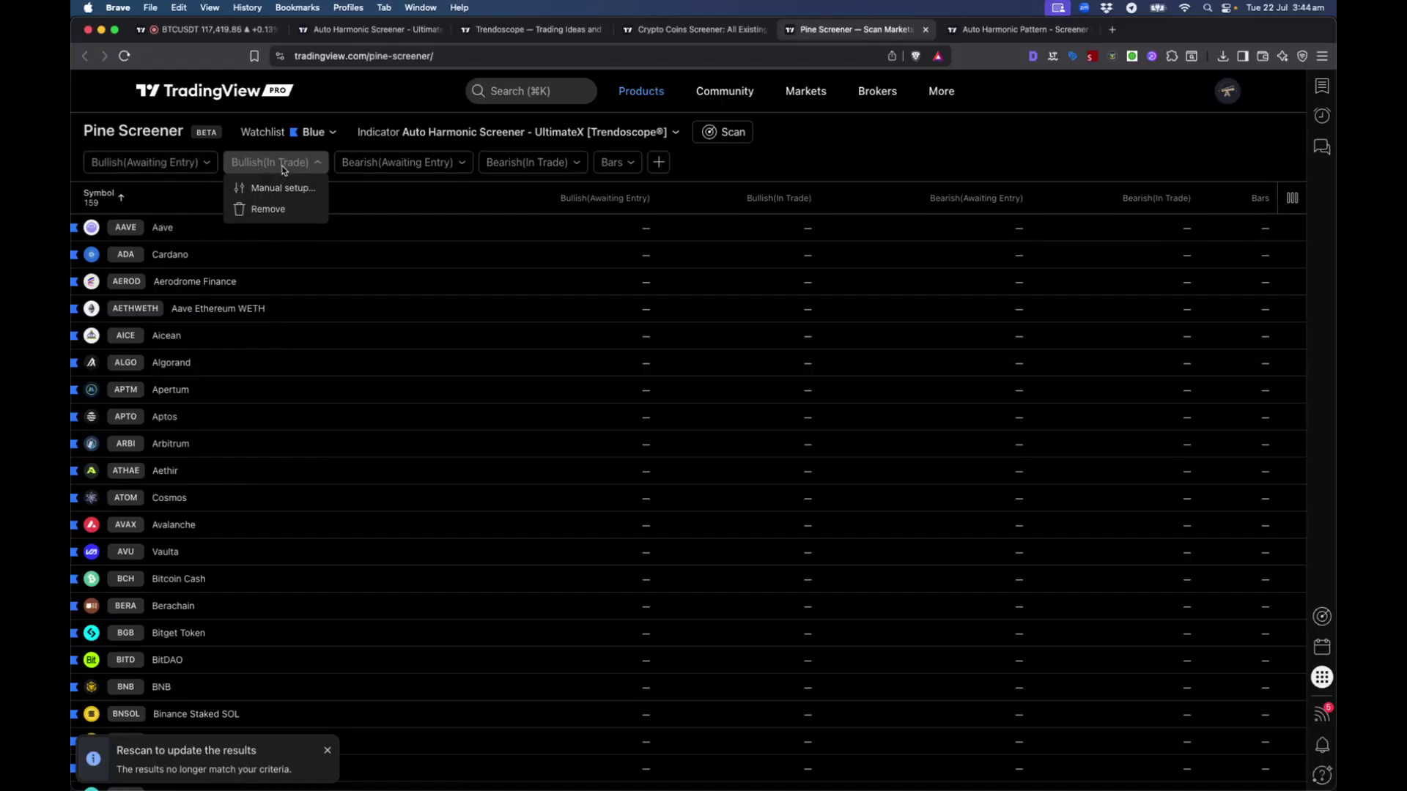
{"action": "left_click", "coordinate": [402, 166]}
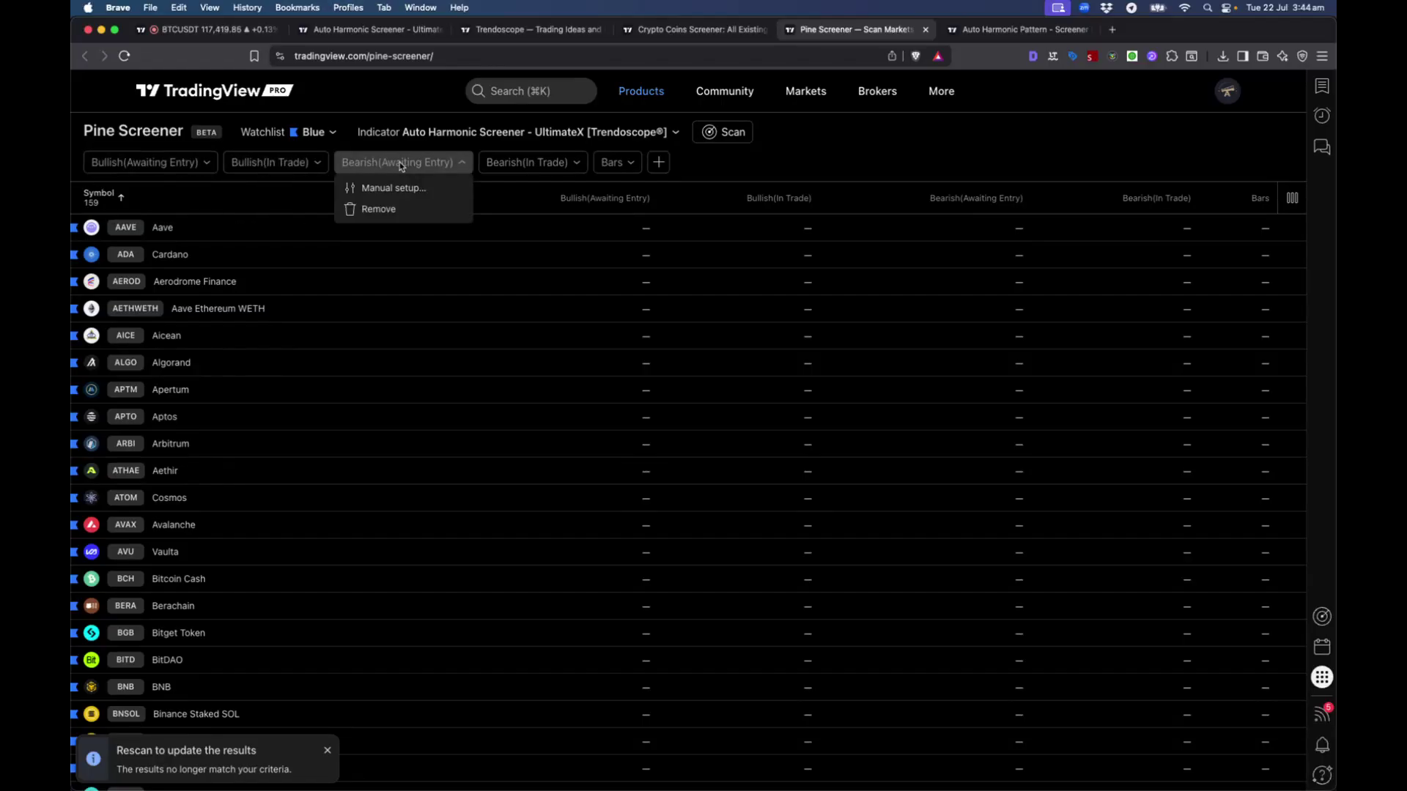
{"action": "left_click", "coordinate": [502, 169]}
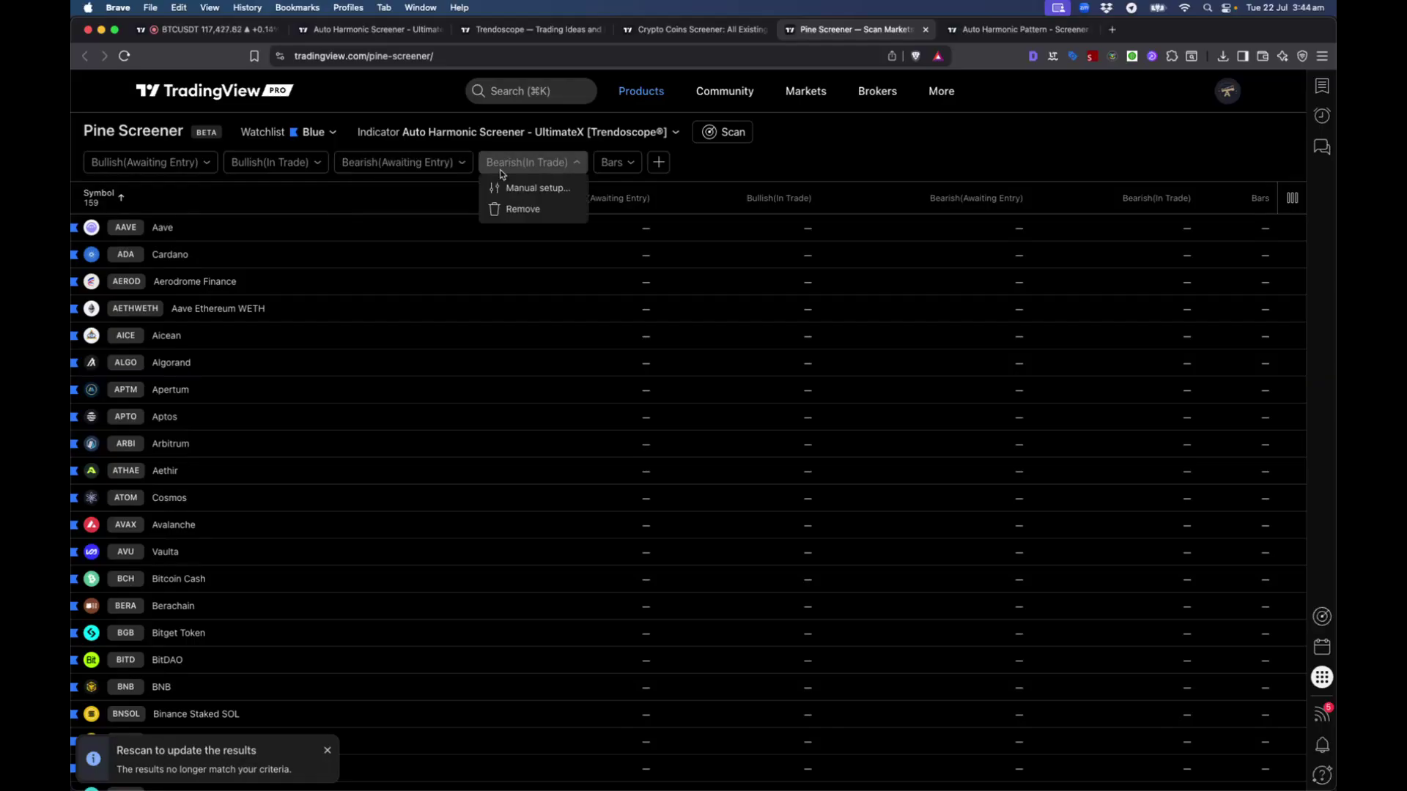
{"action": "left_click", "coordinate": [542, 167]}
Step: Review the zigzag, generic, pattern, trade and display inputs of the Pine Screener indicator HPS [Trendoscope®] Ux1.1
{"action": "left_click", "coordinate": [623, 134]}
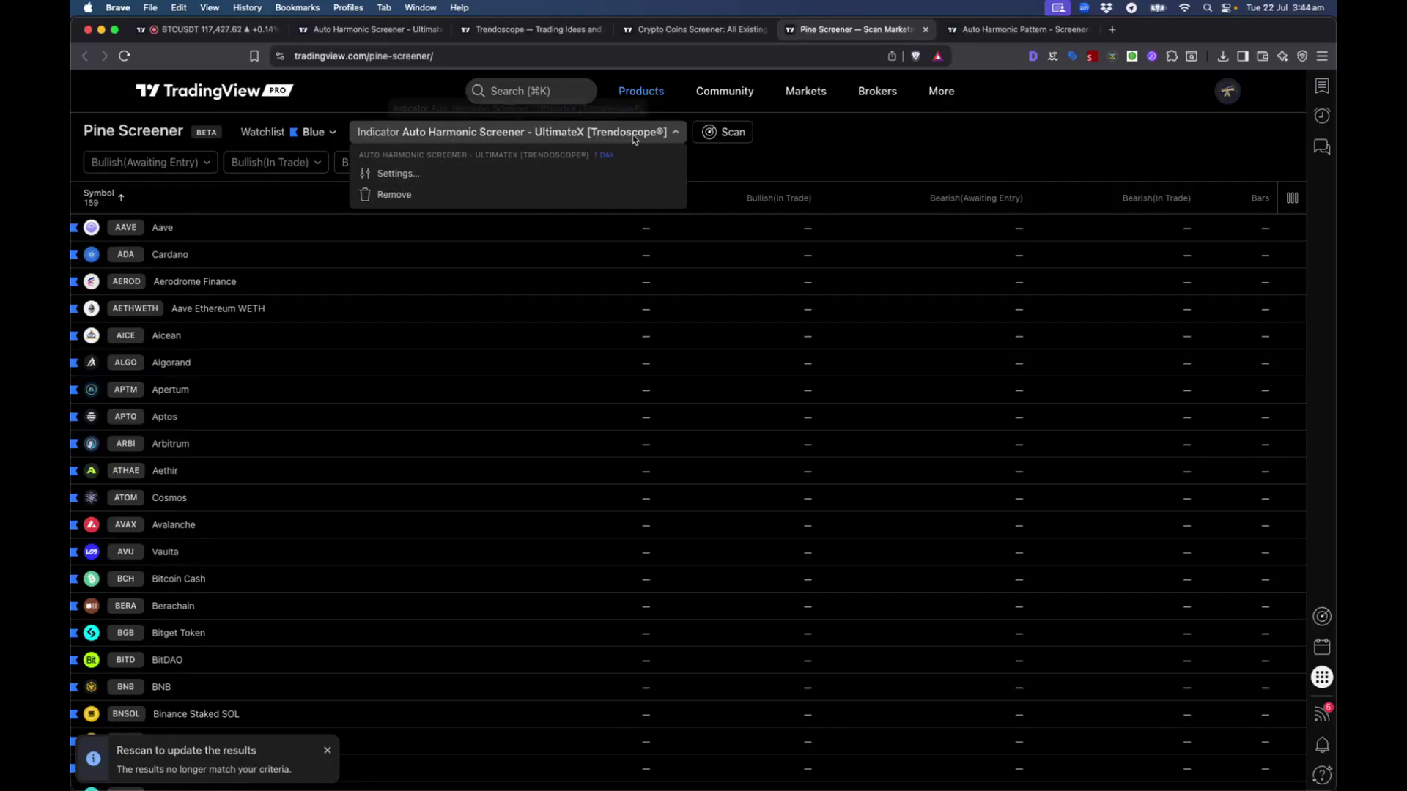
{"action": "left_click", "coordinate": [395, 173]}
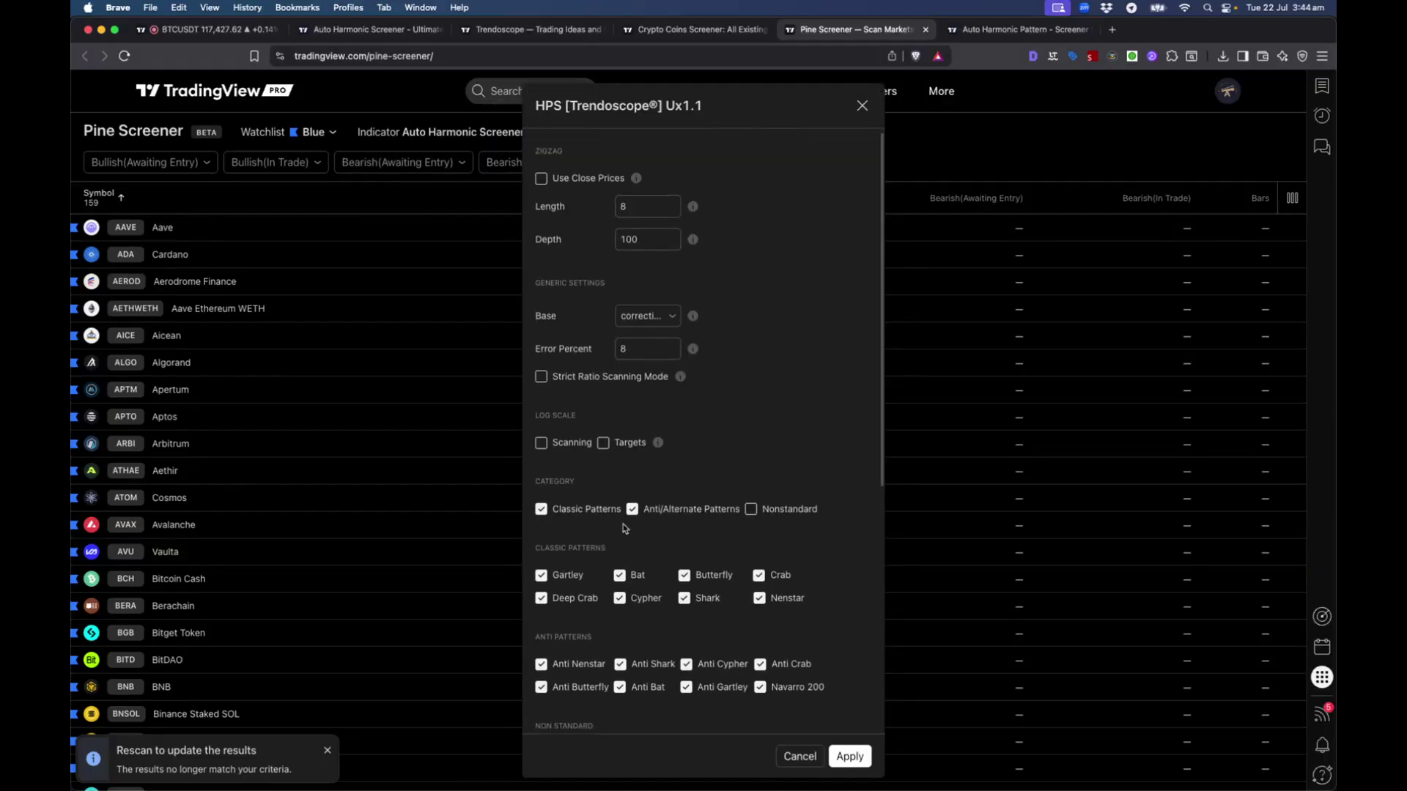
{"action": "scroll", "coordinate": [587, 395], "scroll_direction": "down", "scroll_amount": 6}
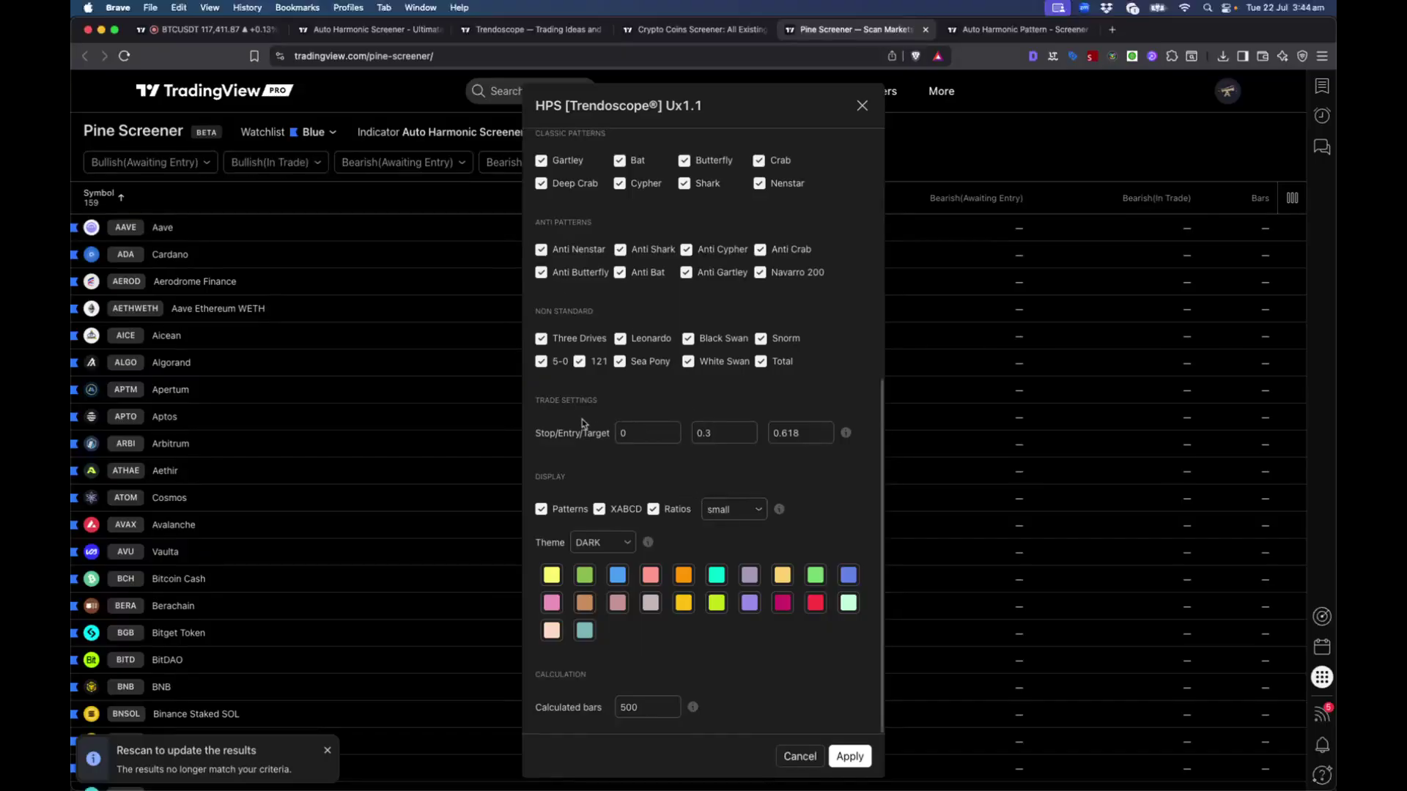
{"action": "scroll", "coordinate": [678, 403], "scroll_direction": "up", "scroll_amount": 3}
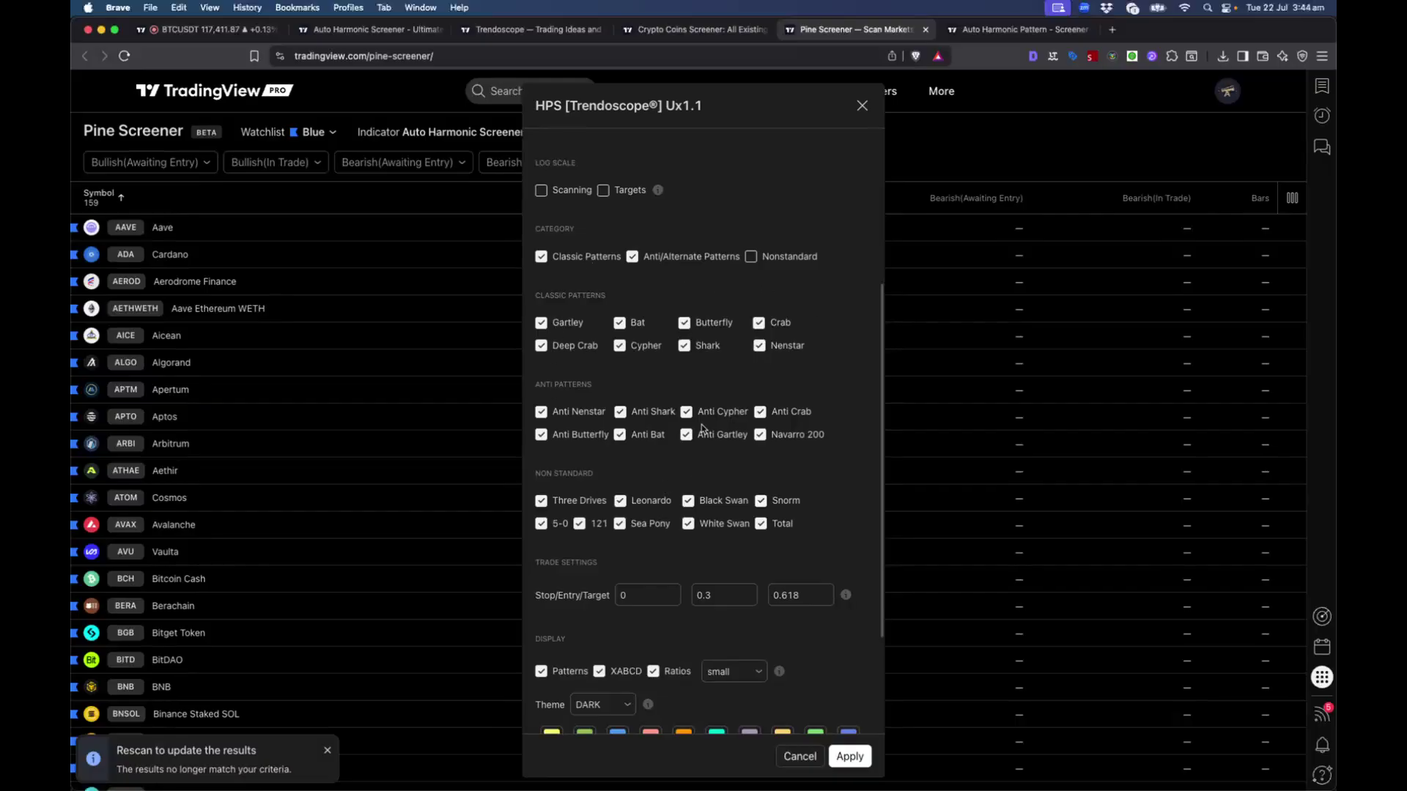
{"action": "scroll", "coordinate": [608, 306], "scroll_direction": "up", "scroll_amount": 3}
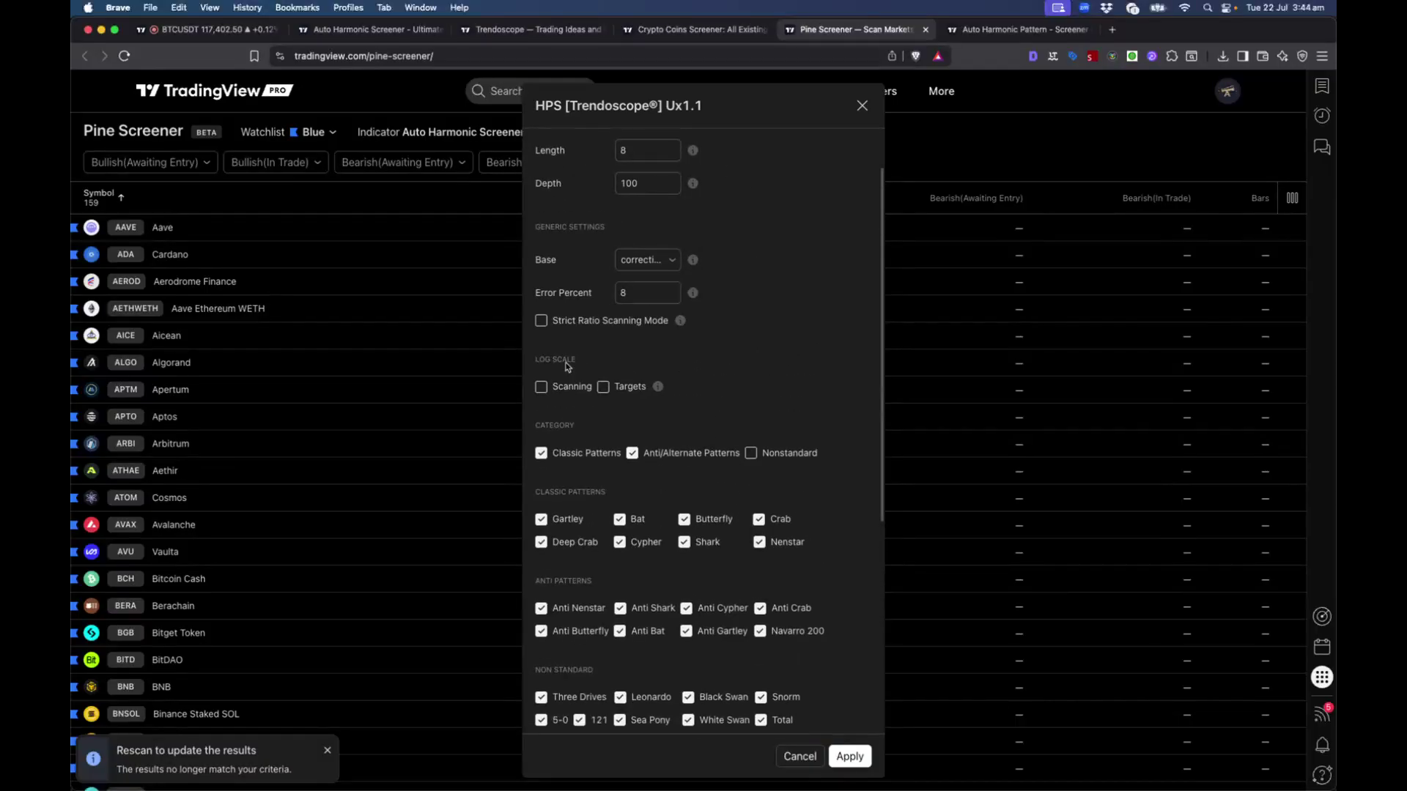
{"action": "scroll", "coordinate": [579, 344], "scroll_direction": "up", "scroll_amount": 1}
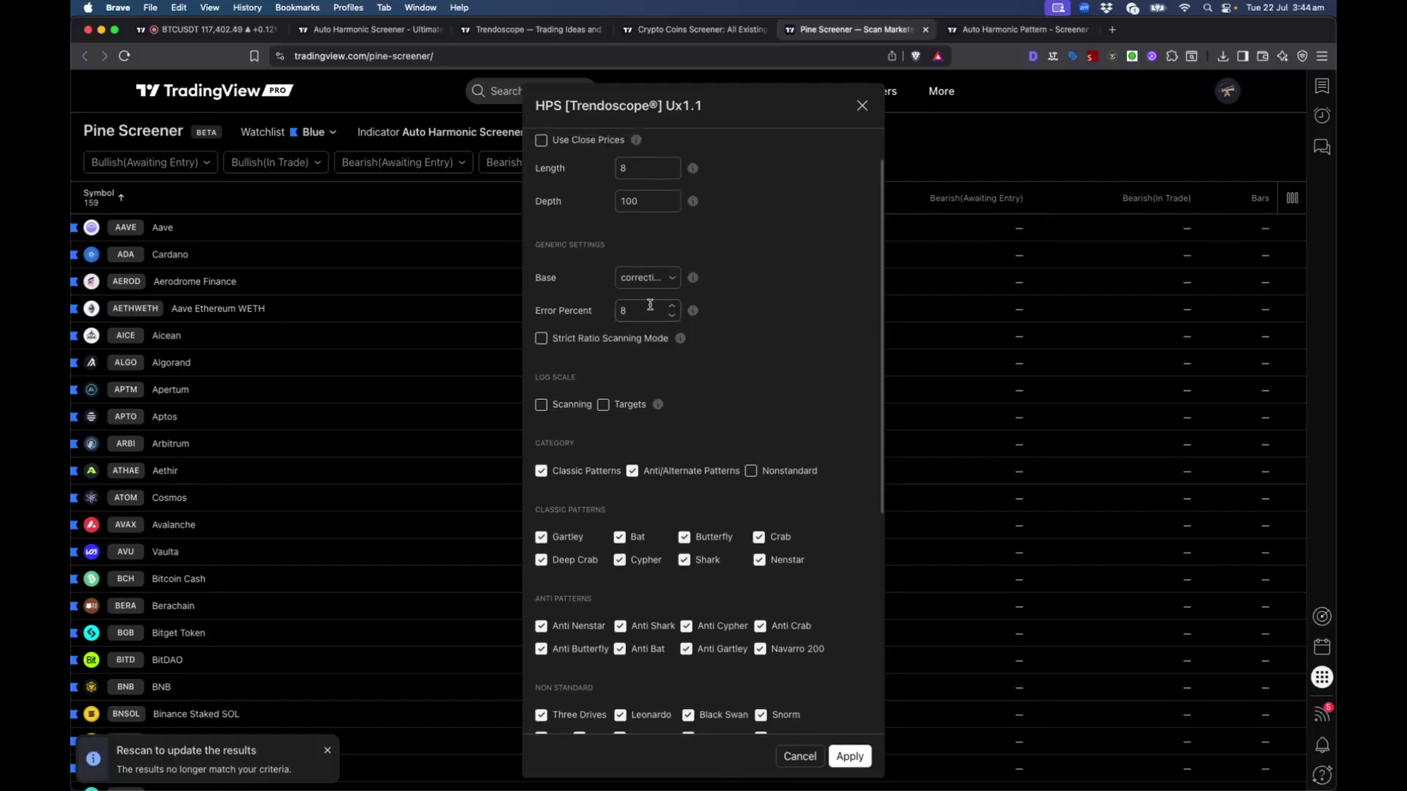
{"action": "scroll", "coordinate": [650, 305], "scroll_direction": "up", "scroll_amount": 1}
{"action": "scroll", "coordinate": [700, 345], "scroll_direction": "down", "scroll_amount": 10}
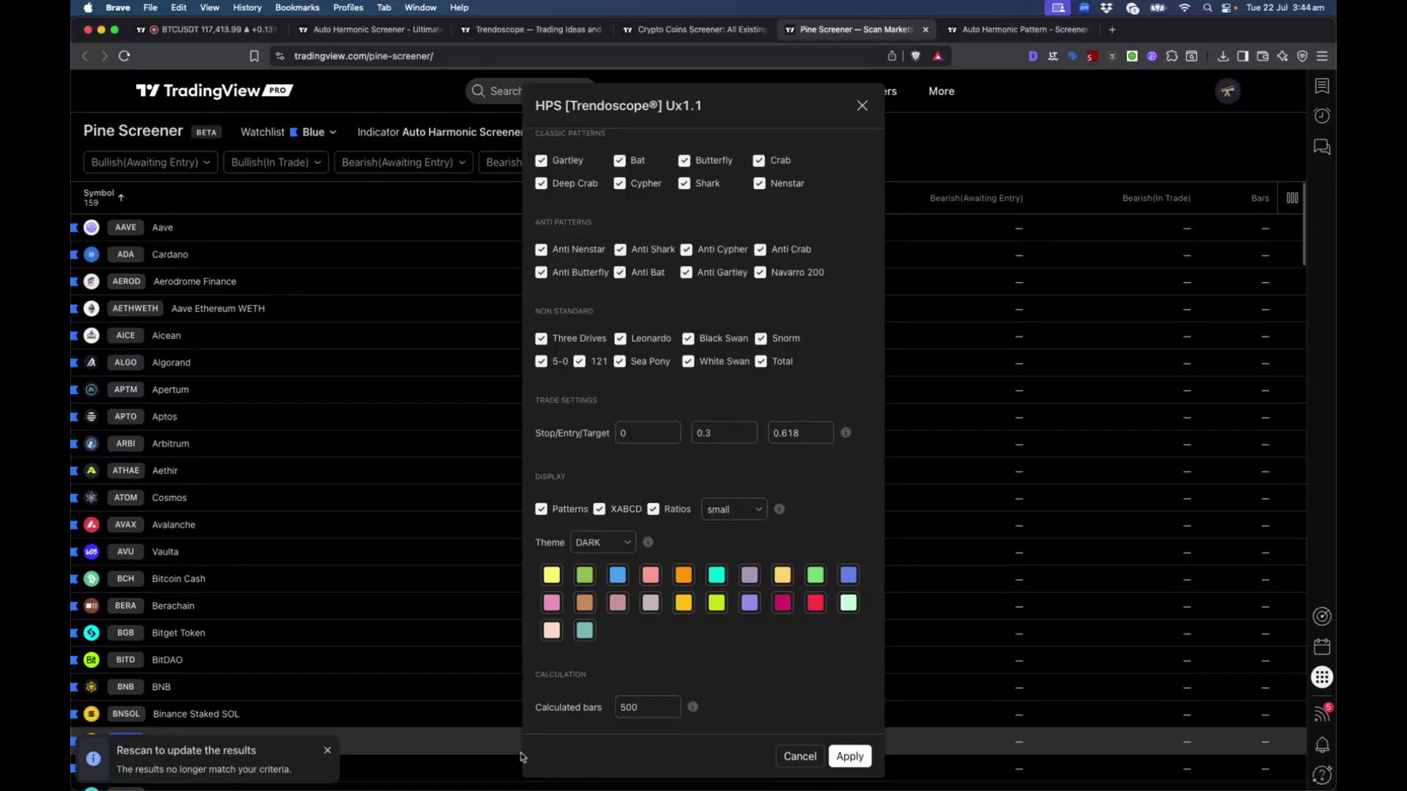
Step: Check the Calculated bars input of HPS [Trendoscope®] Ux1.1 and close the settings without applying changes
{"action": "double_click", "coordinate": [648, 711]}
{"action": "left_click", "coordinate": [652, 677]}
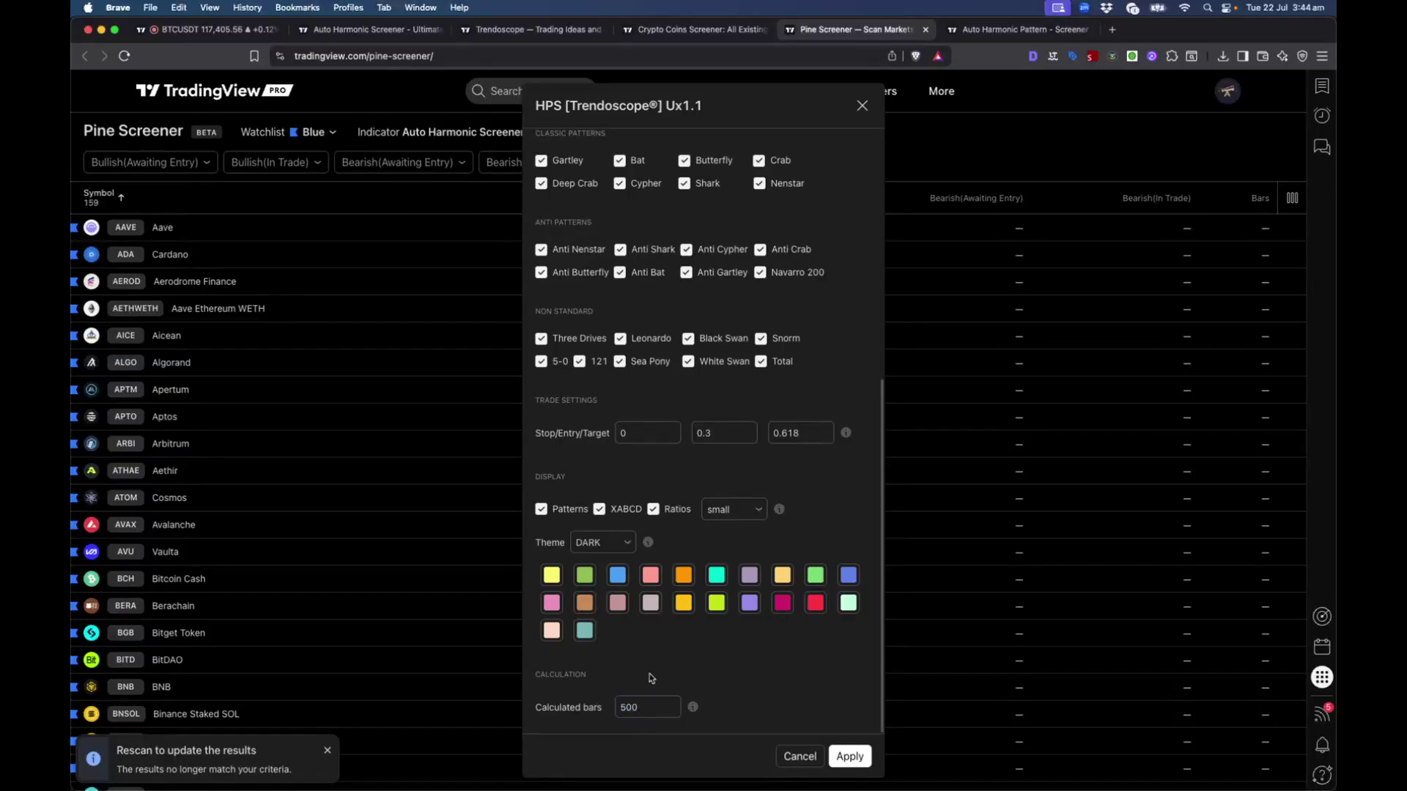
{"action": "double_click", "coordinate": [638, 710]}
{"action": "left_click", "coordinate": [723, 686]}
{"action": "left_click", "coordinate": [649, 709]}
{"action": "left_click", "coordinate": [799, 756]}
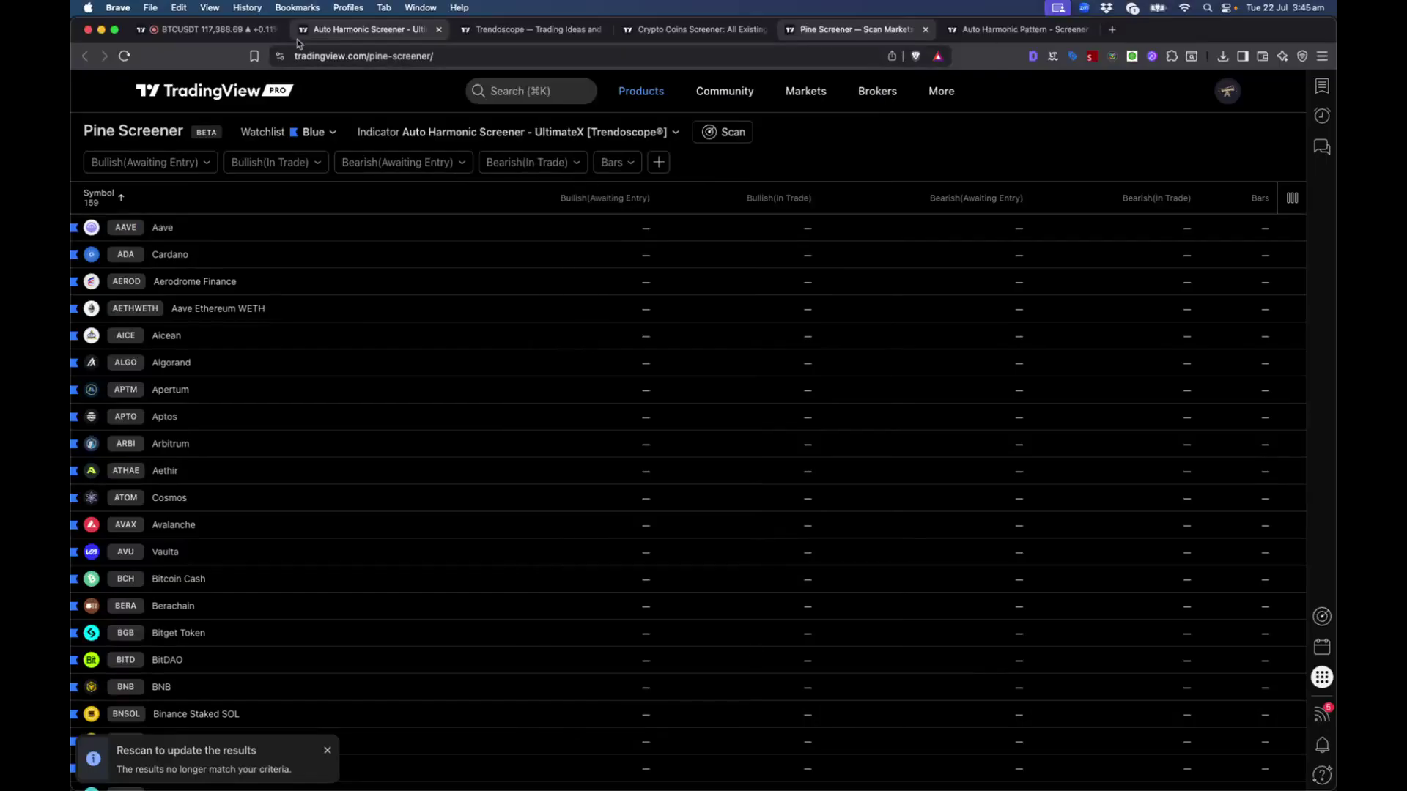
Step: Show the HP [Trendoscope®] Ux6.5 indicator on the BTCUSDT chart, check its inputs down to Backtest Bars, and cancel its settings
{"action": "left_click", "coordinate": [212, 29]}
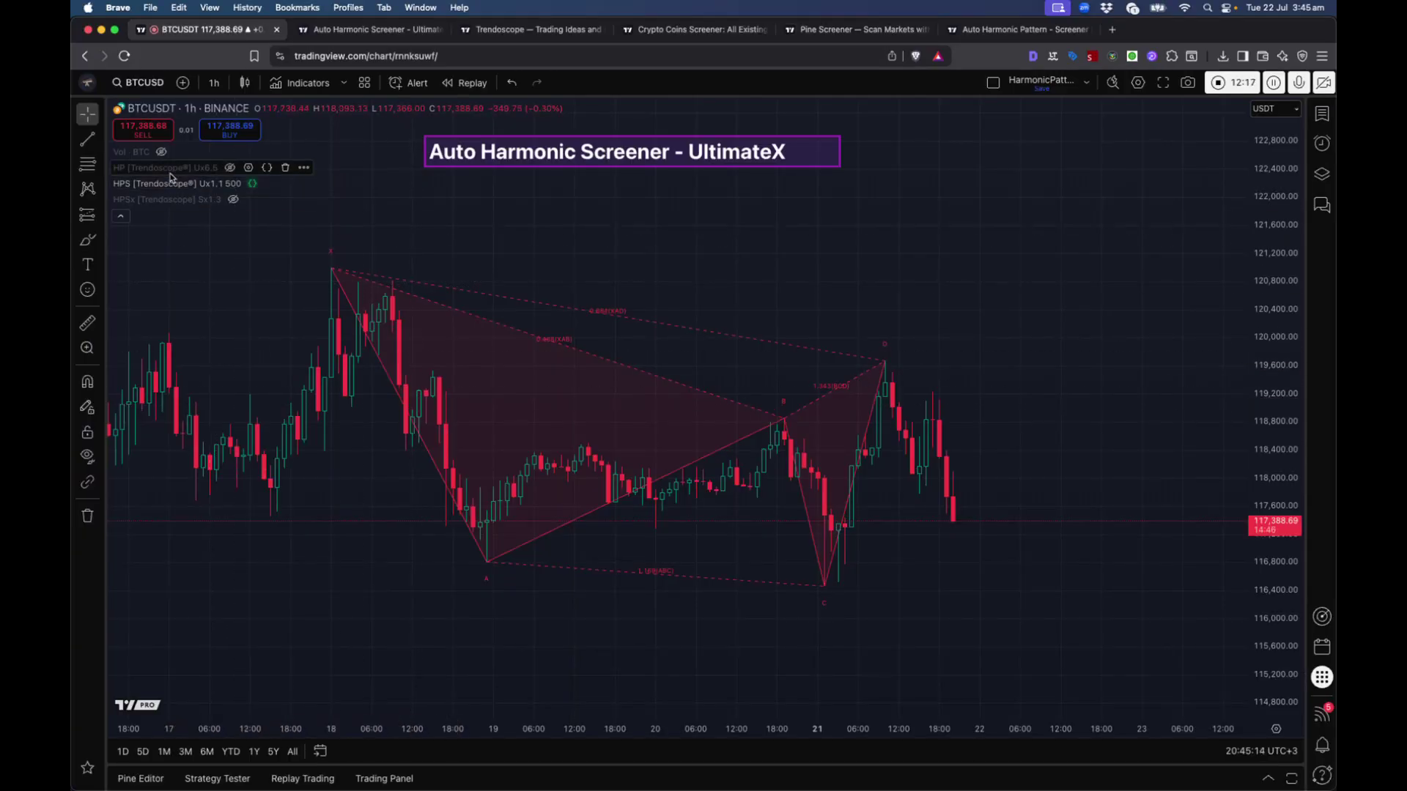
{"action": "left_click", "coordinate": [230, 167]}
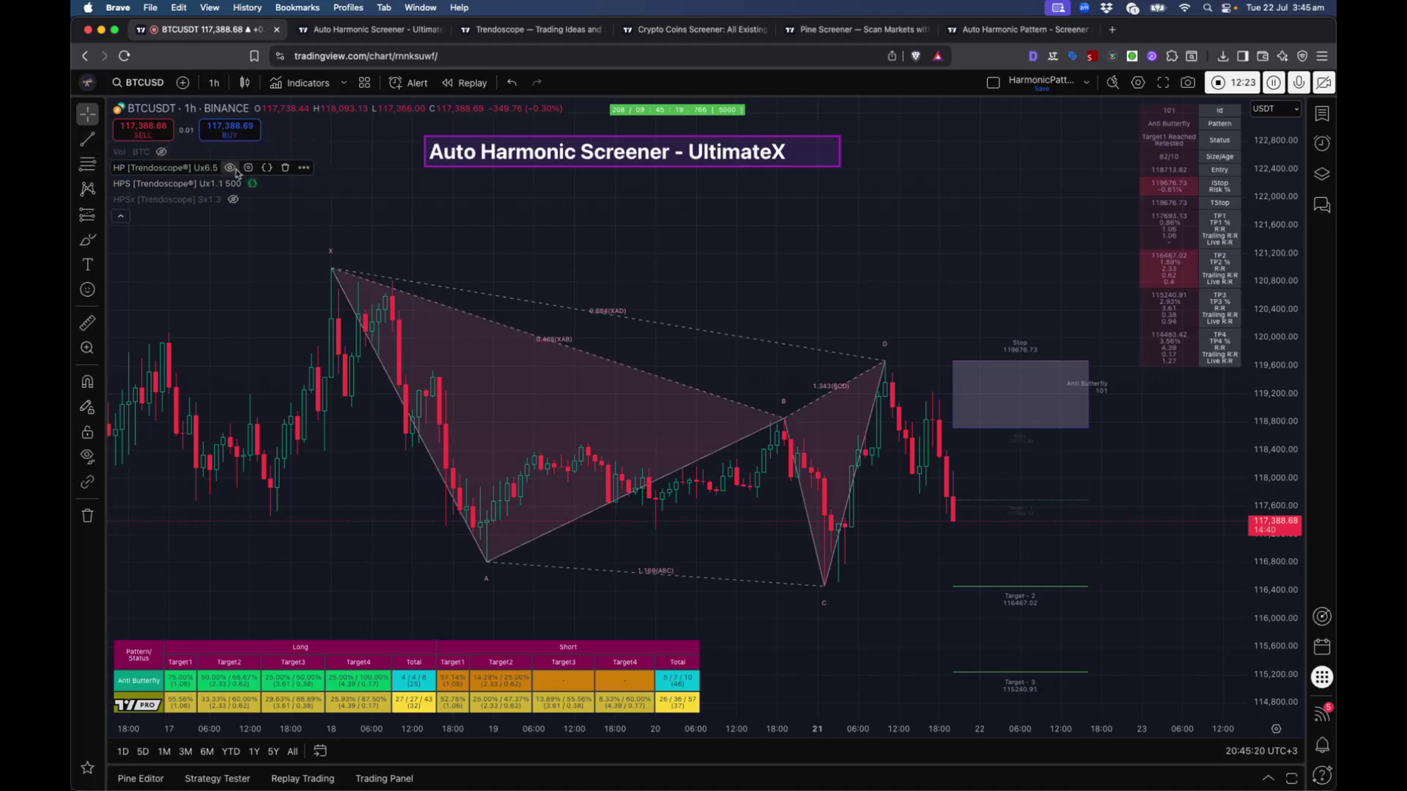
{"action": "left_click", "coordinate": [248, 168]}
{"action": "scroll", "coordinate": [728, 487], "scroll_direction": "down", "scroll_amount": 5}
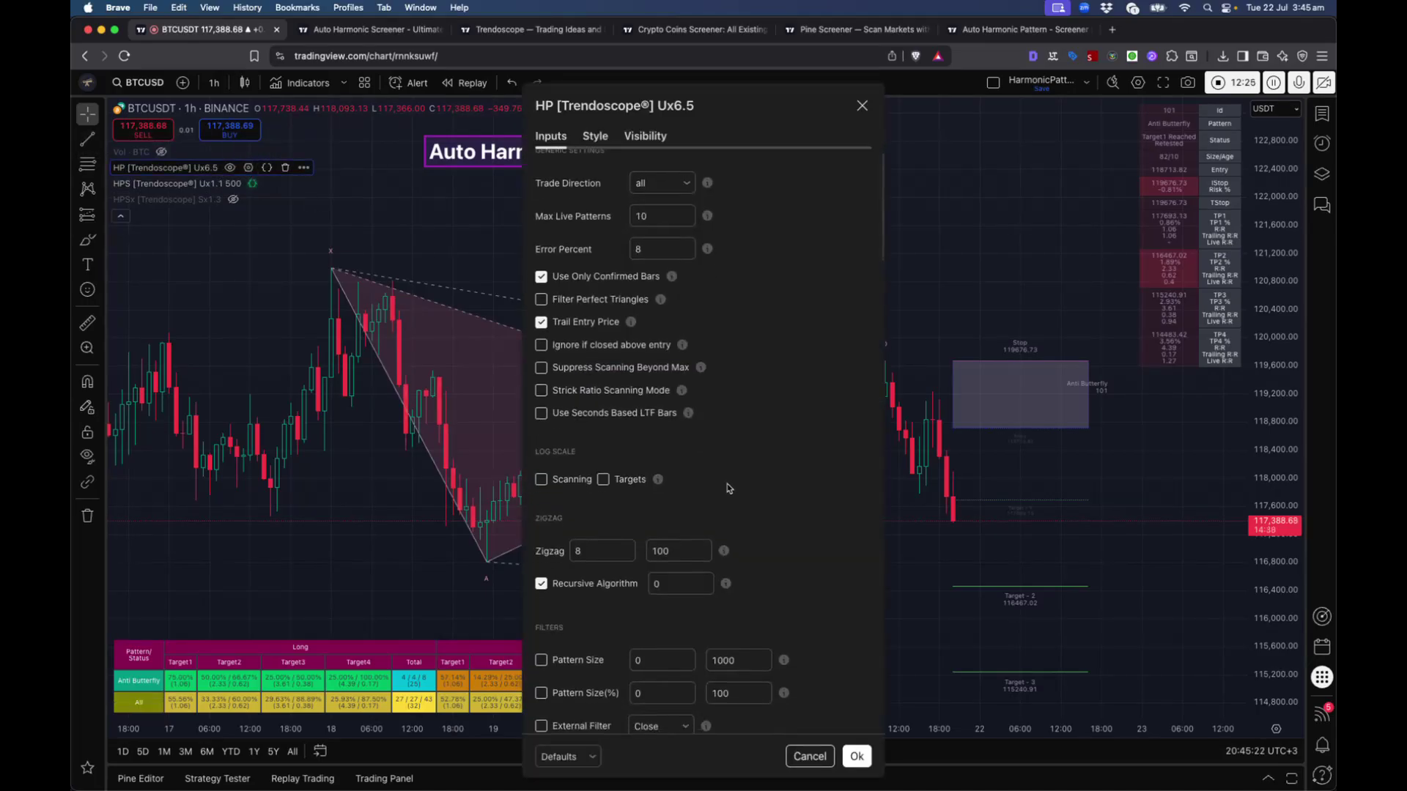
{"action": "scroll", "coordinate": [729, 487], "scroll_direction": "down", "scroll_amount": 10}
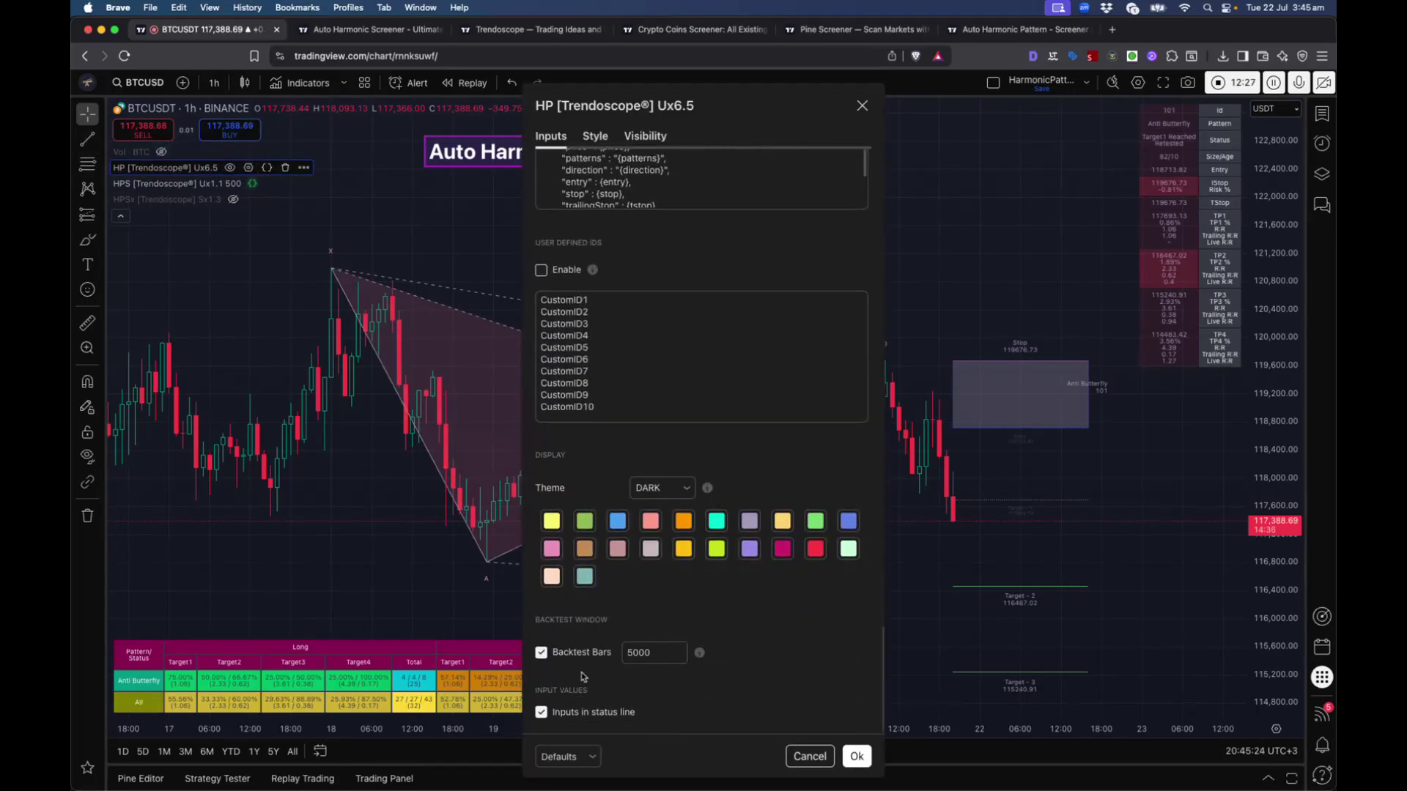
{"action": "double_click", "coordinate": [638, 654]}
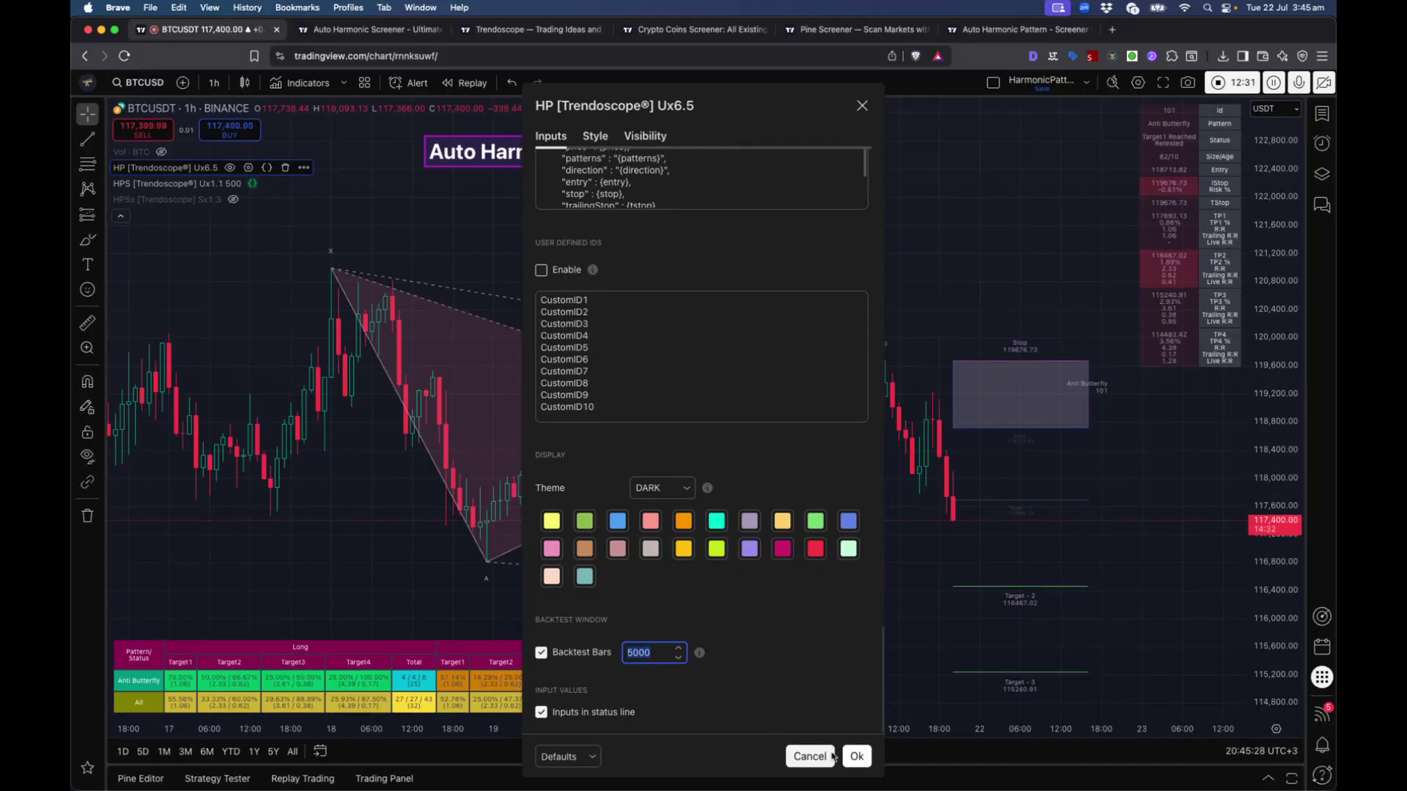
{"action": "left_click", "coordinate": [808, 757]}
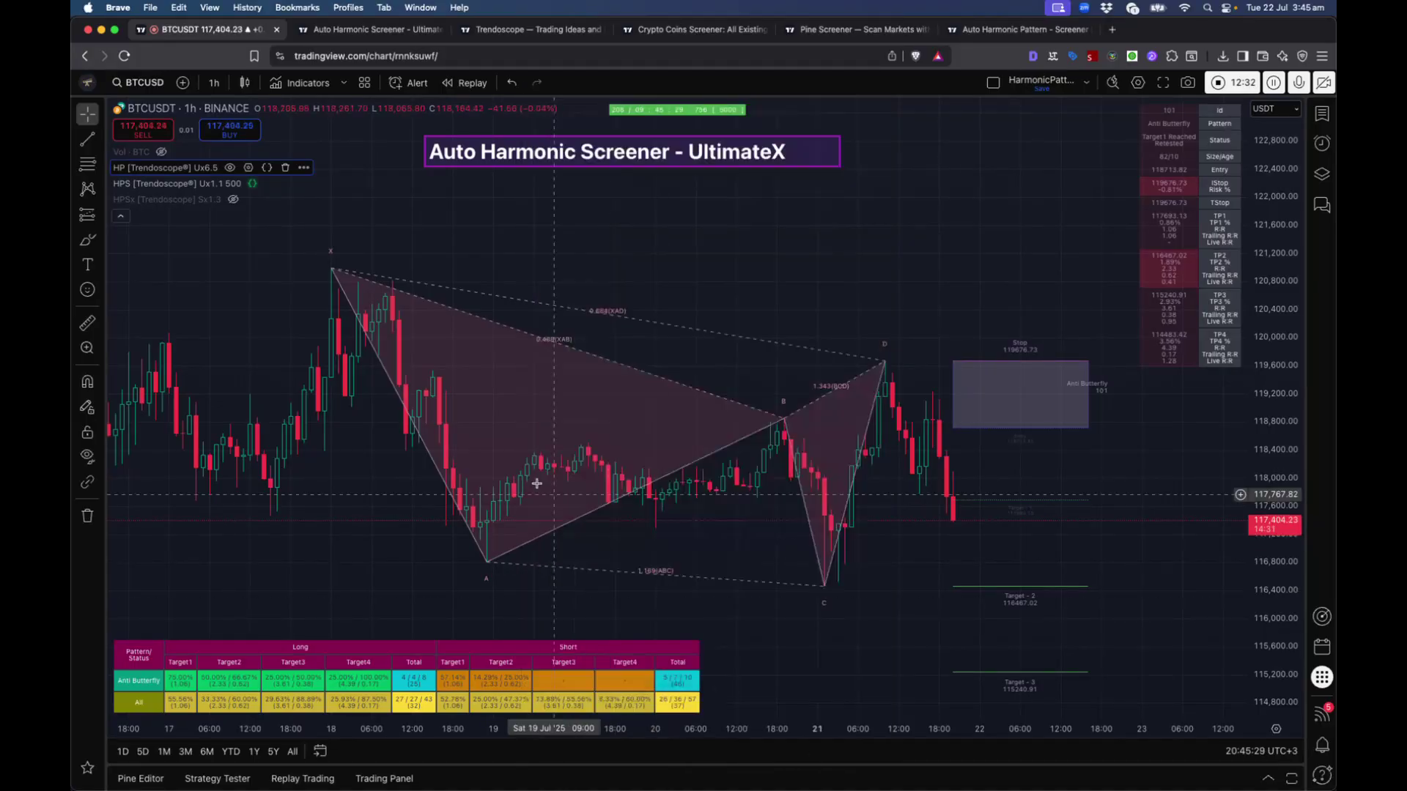
Step: Hide the HP [Trendoscope®] Ux6.5 indicator on the BTCUSDT chart and check the Bullish(Awaiting Entry) manual setup in Pine Screener
{"action": "left_click", "coordinate": [230, 168]}
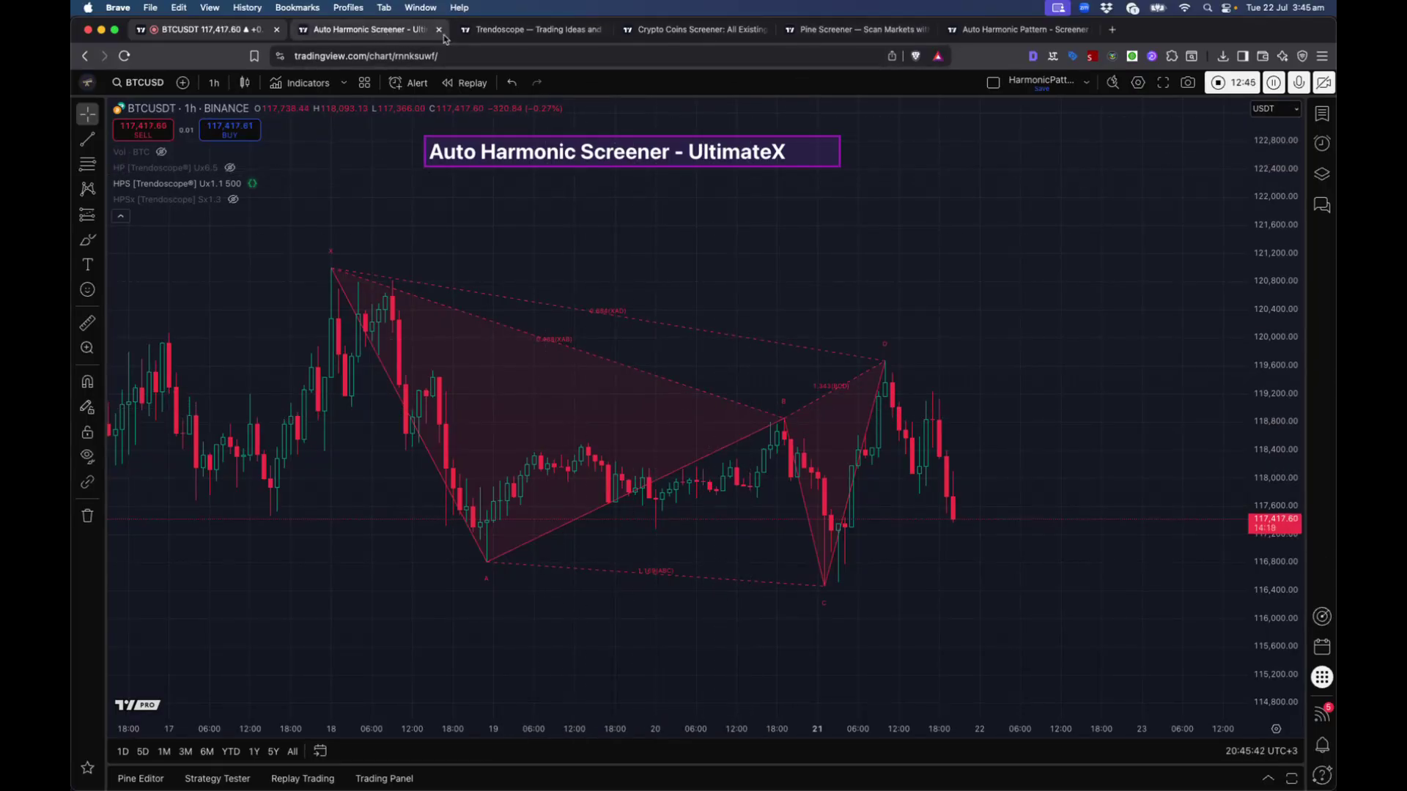
{"action": "left_click", "coordinate": [824, 32]}
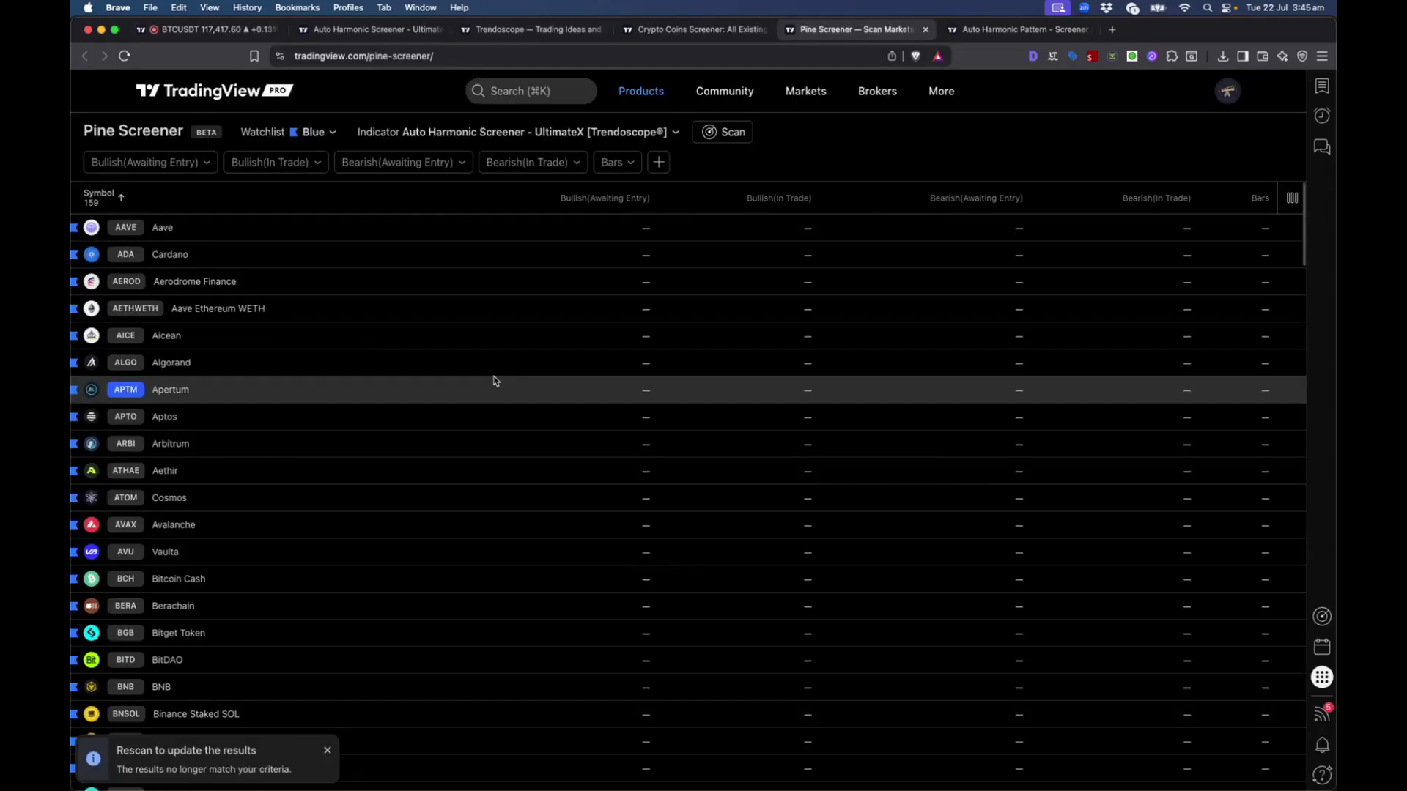
{"action": "left_click", "coordinate": [156, 164]}
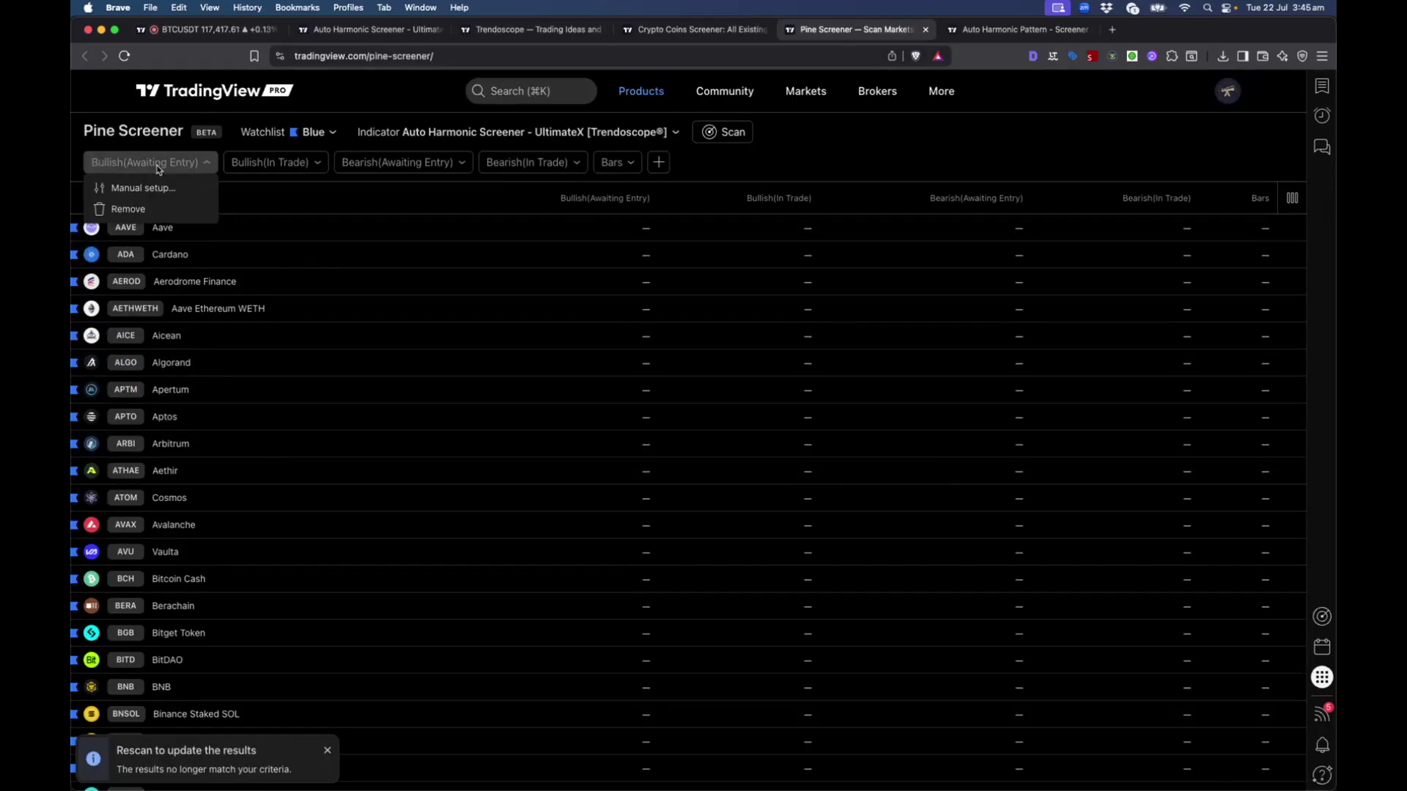
{"action": "left_click", "coordinate": [141, 191]}
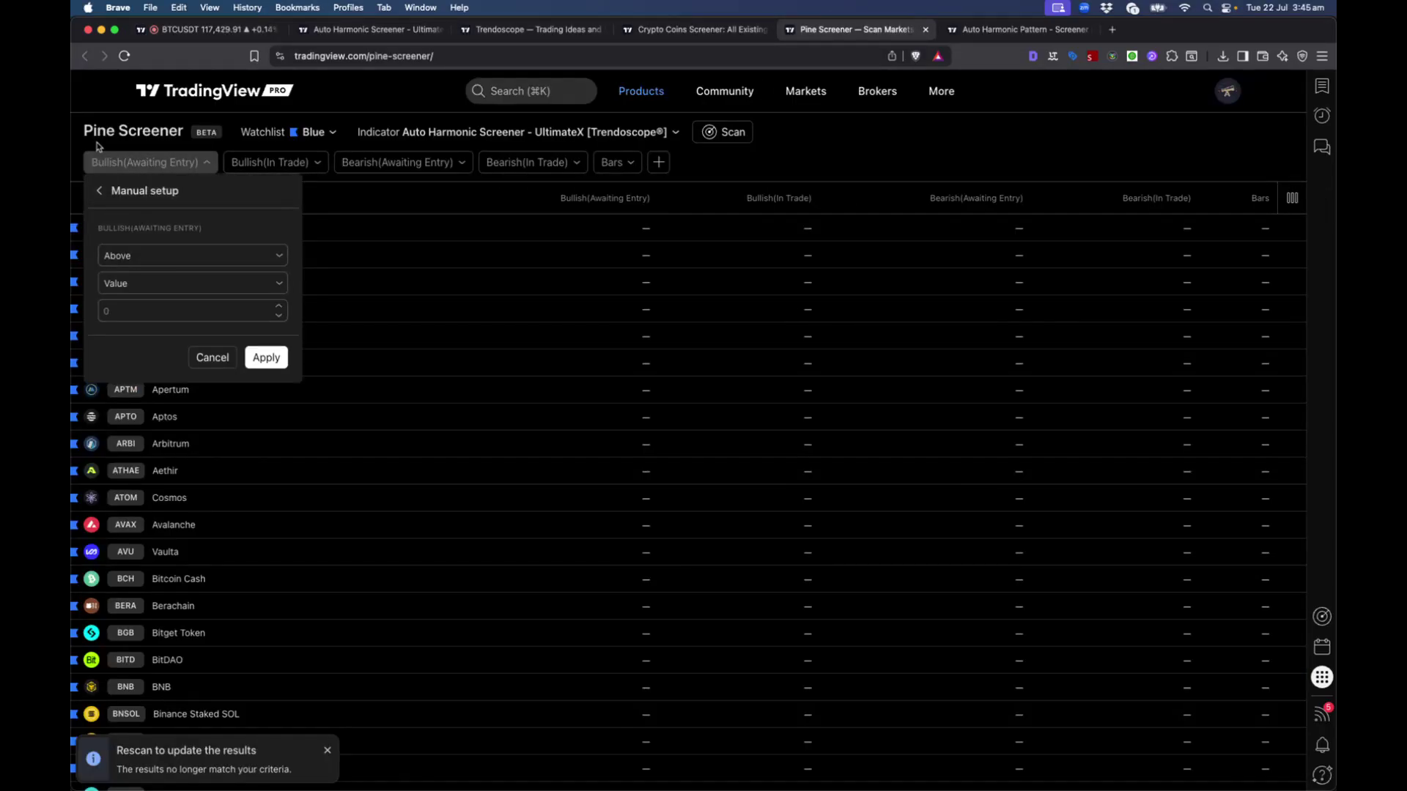
{"action": "left_click", "coordinate": [354, 197]}
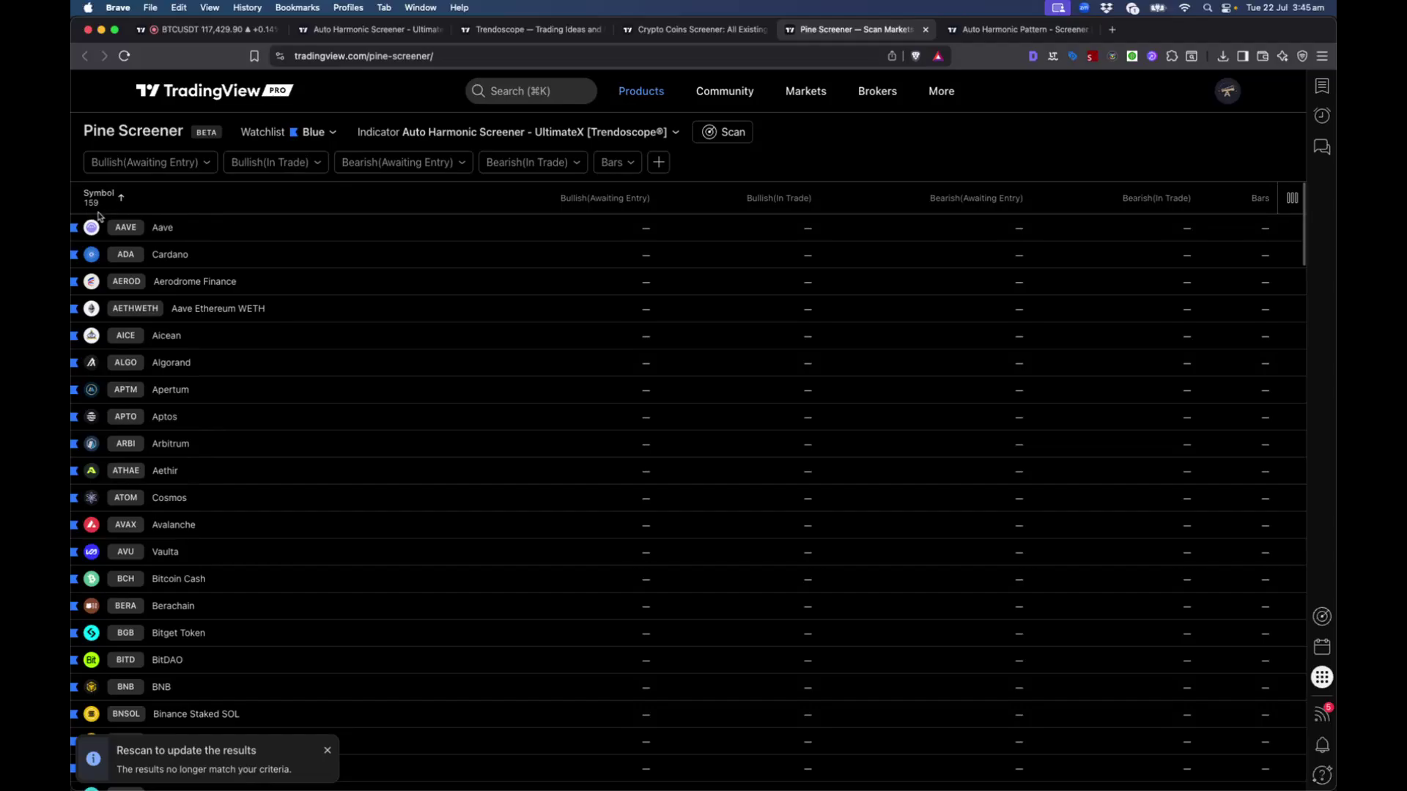
Step: Set the Bullish(Awaiting Entry) filter to Equal with a value of 1 and apply it
{"action": "left_click", "coordinate": [153, 165]}
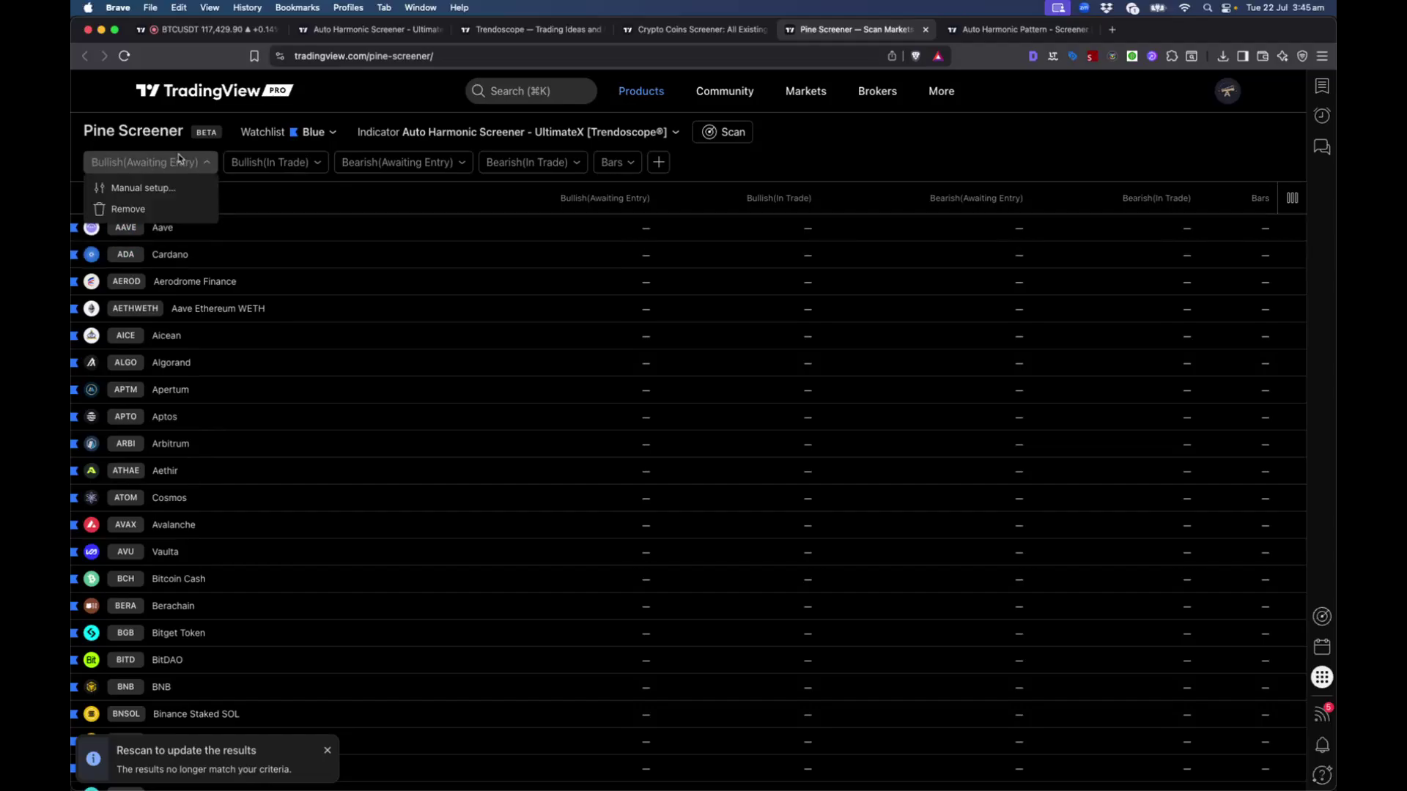
{"action": "left_click", "coordinate": [154, 190]}
{"action": "left_click", "coordinate": [126, 258]}
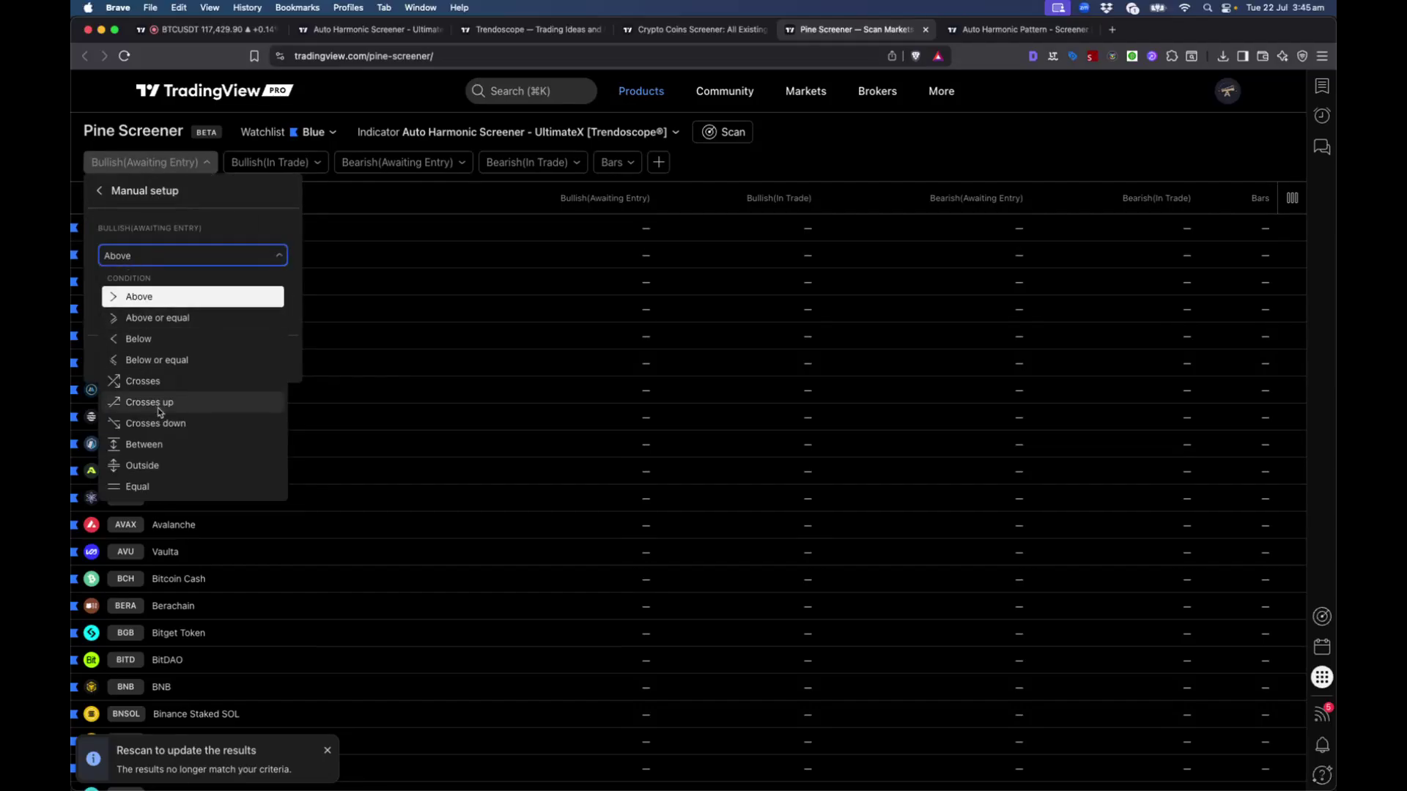
{"action": "left_click", "coordinate": [139, 486]}
{"action": "left_click", "coordinate": [143, 308]}
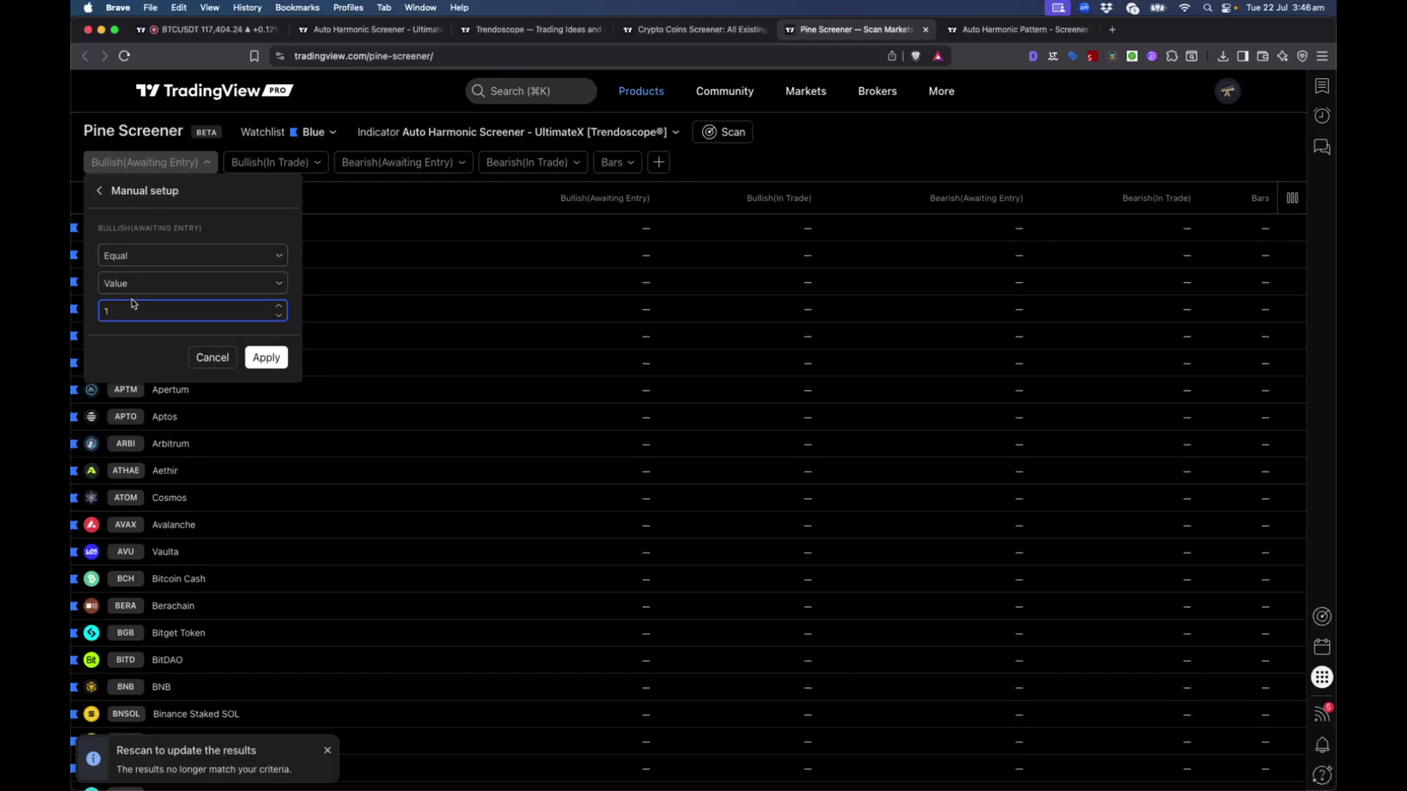
{"action": "left_click", "coordinate": [266, 359]}
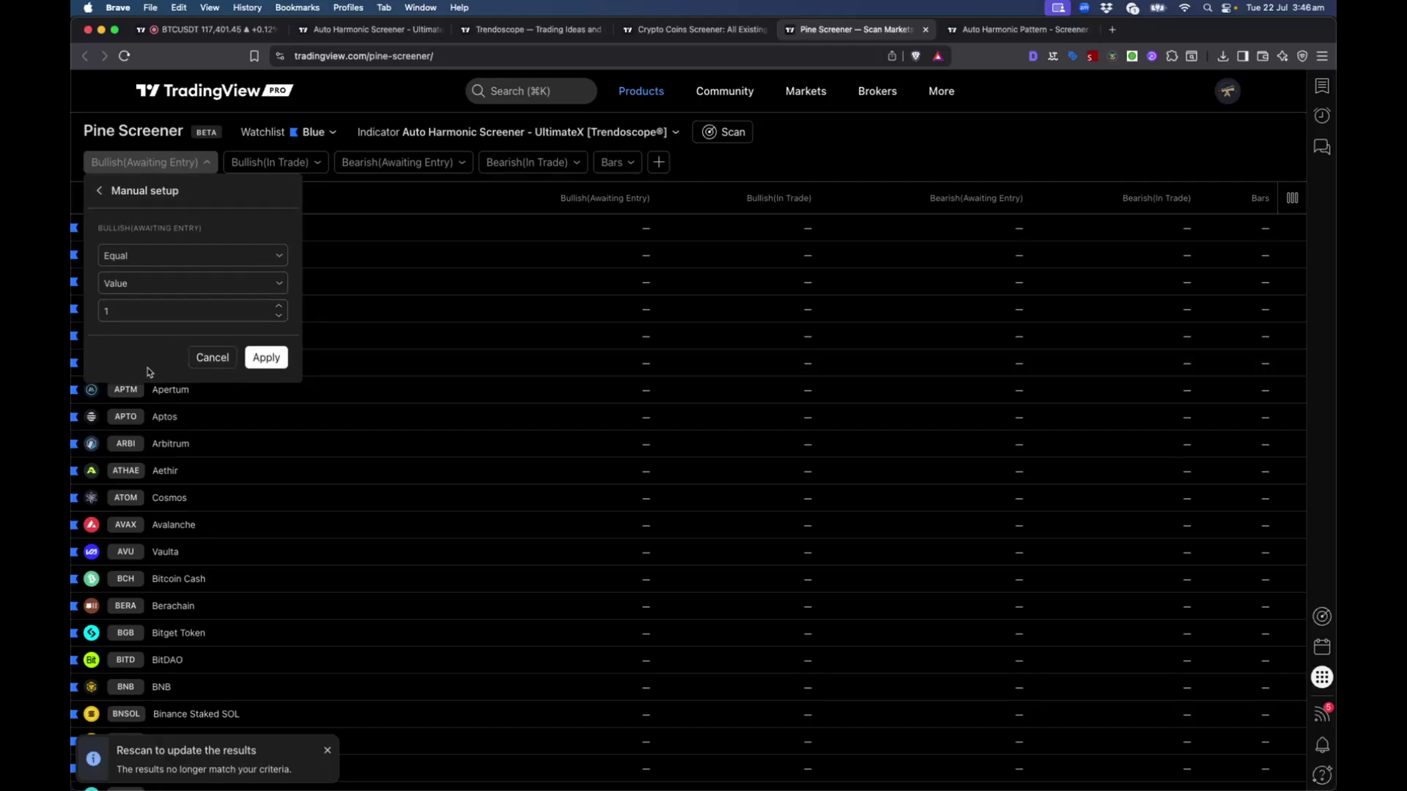
{"action": "left_click", "coordinate": [261, 353]}
{"action": "left_click", "coordinate": [262, 353]}
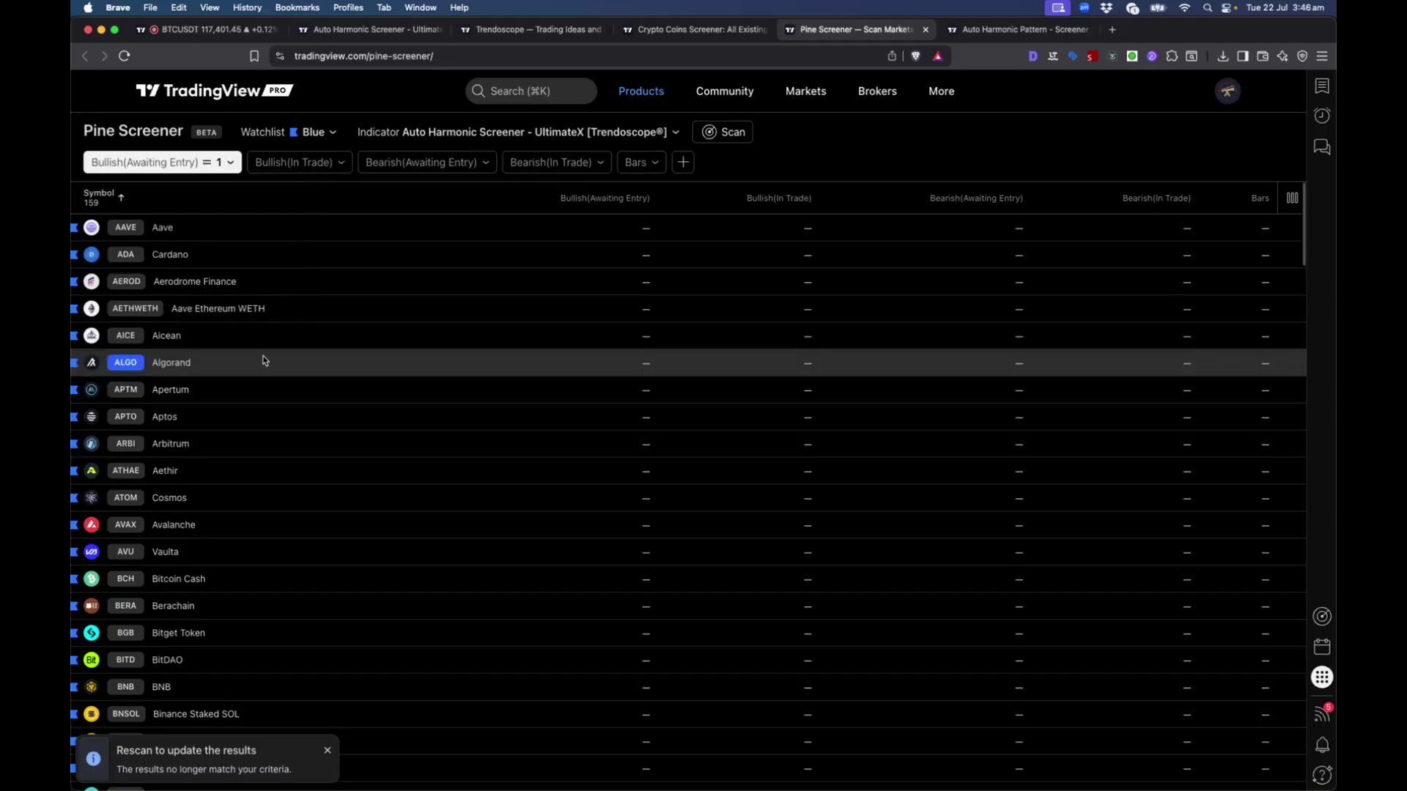
Step: Set the Auto Harmonic Screener - UltimateX indicator's interval to 1 hour and scan the Blue watchlist
{"action": "left_click", "coordinate": [652, 136]}
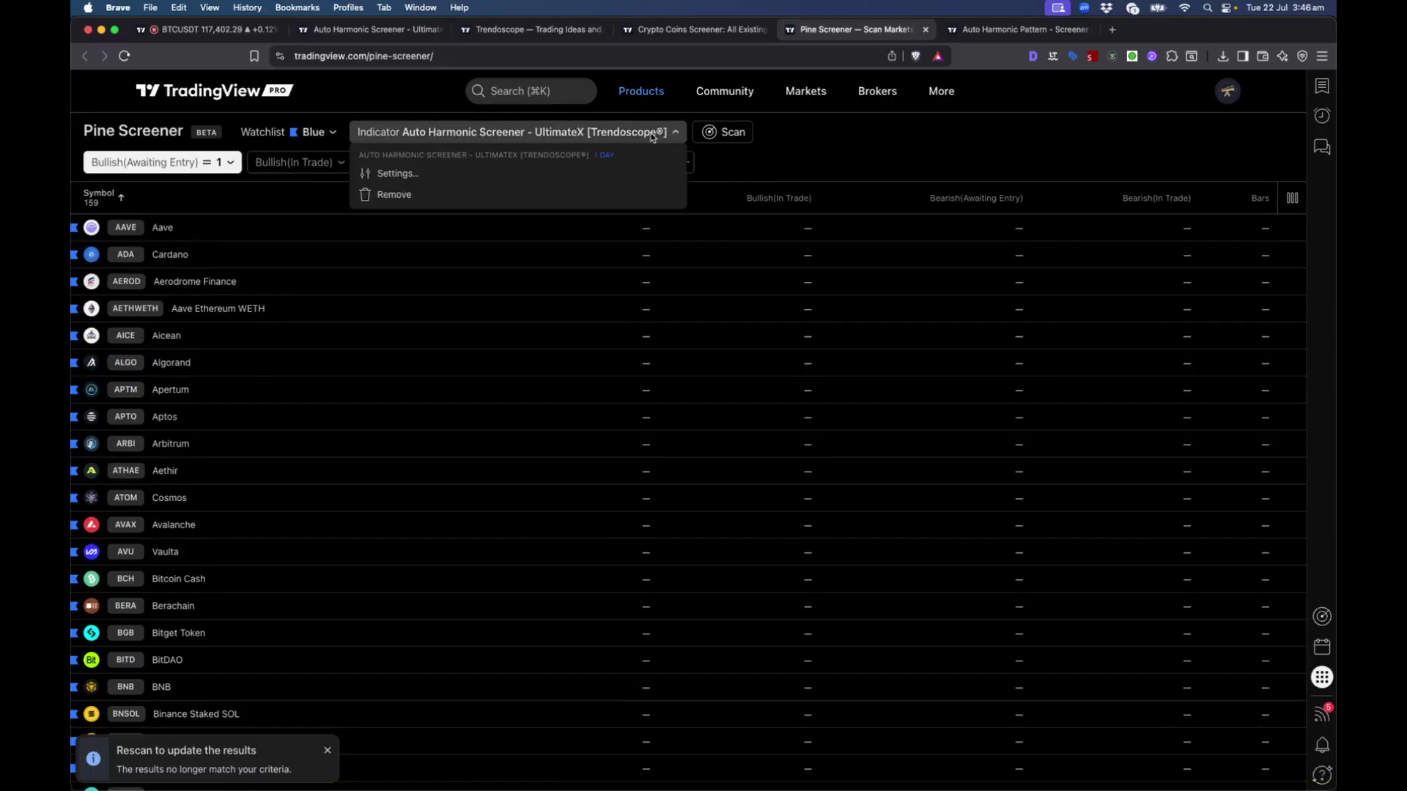
{"action": "left_click", "coordinate": [605, 158]}
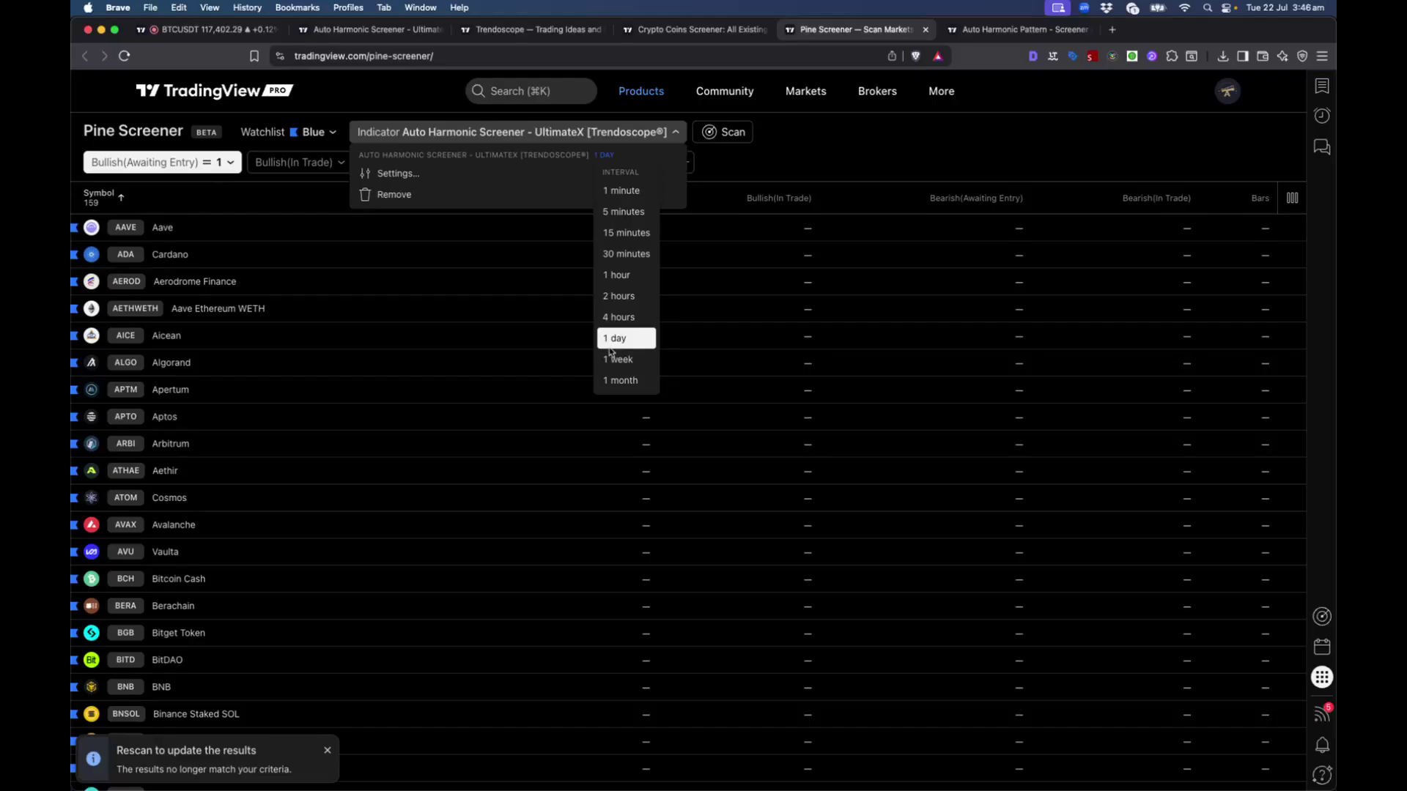
{"action": "left_click", "coordinate": [618, 276]}
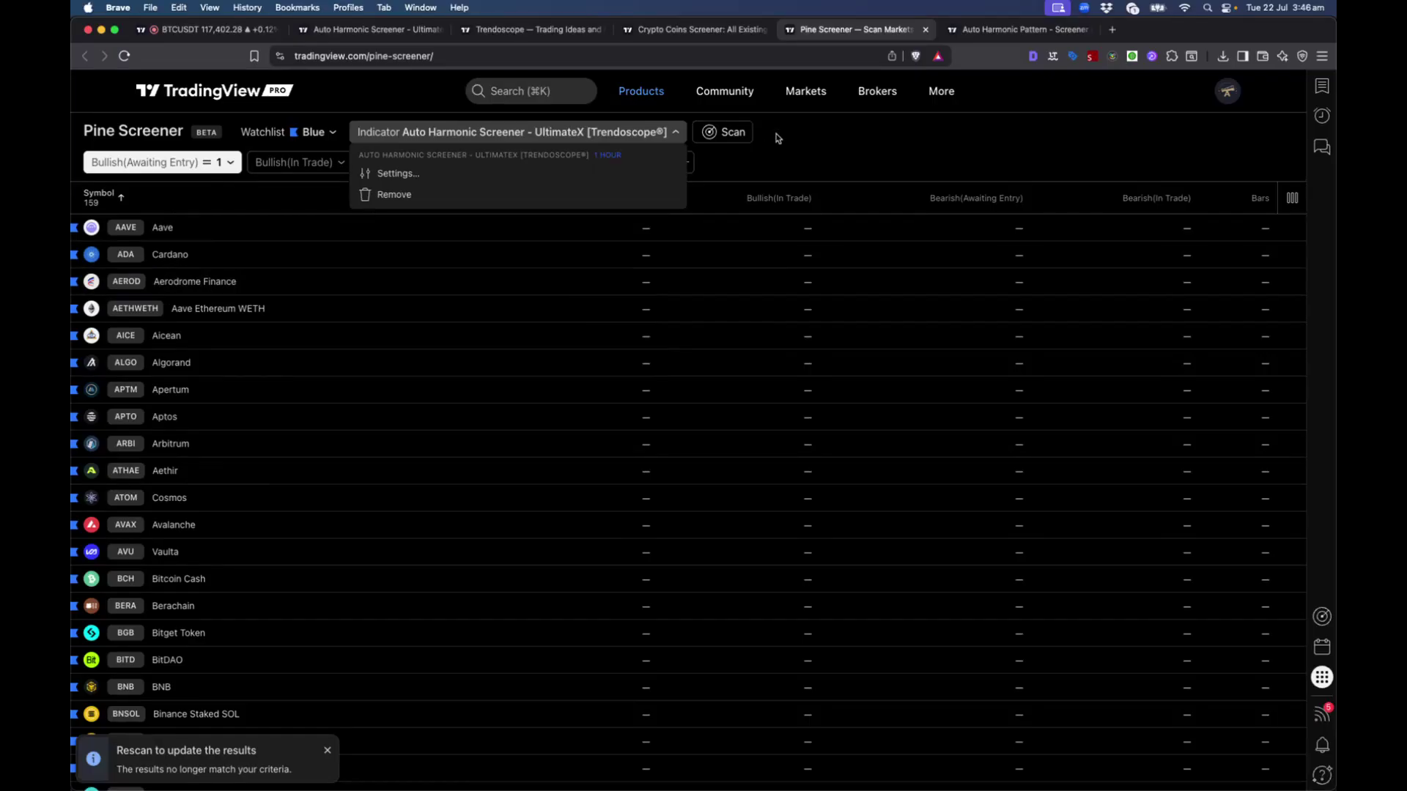
{"action": "left_click", "coordinate": [719, 138]}
{"action": "left_click", "coordinate": [723, 136]}
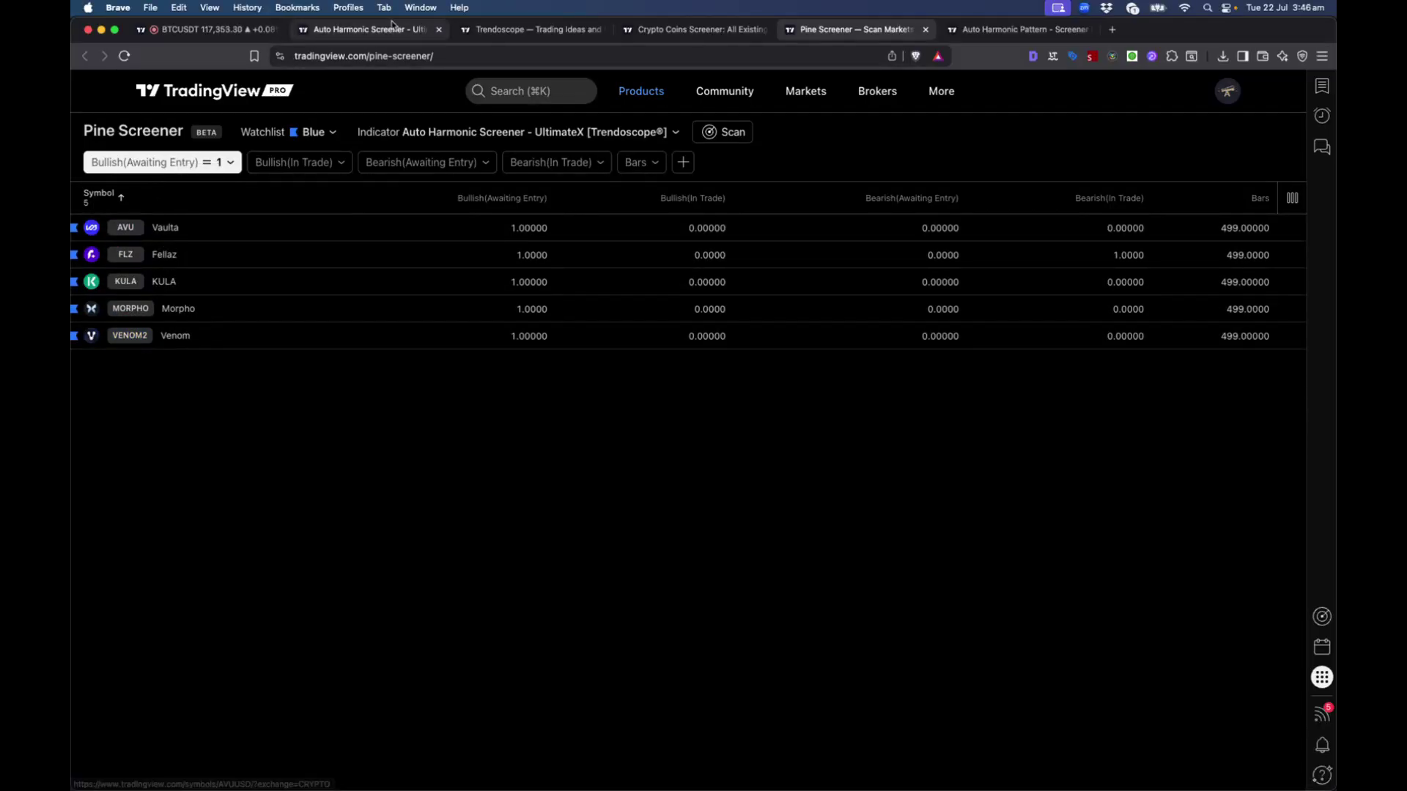
Step: Load the AVUUSD (Vaulta) crypto symbol on the 1-hour chart and bring its latest harmonic pattern into view
{"action": "left_click", "coordinate": [211, 32]}
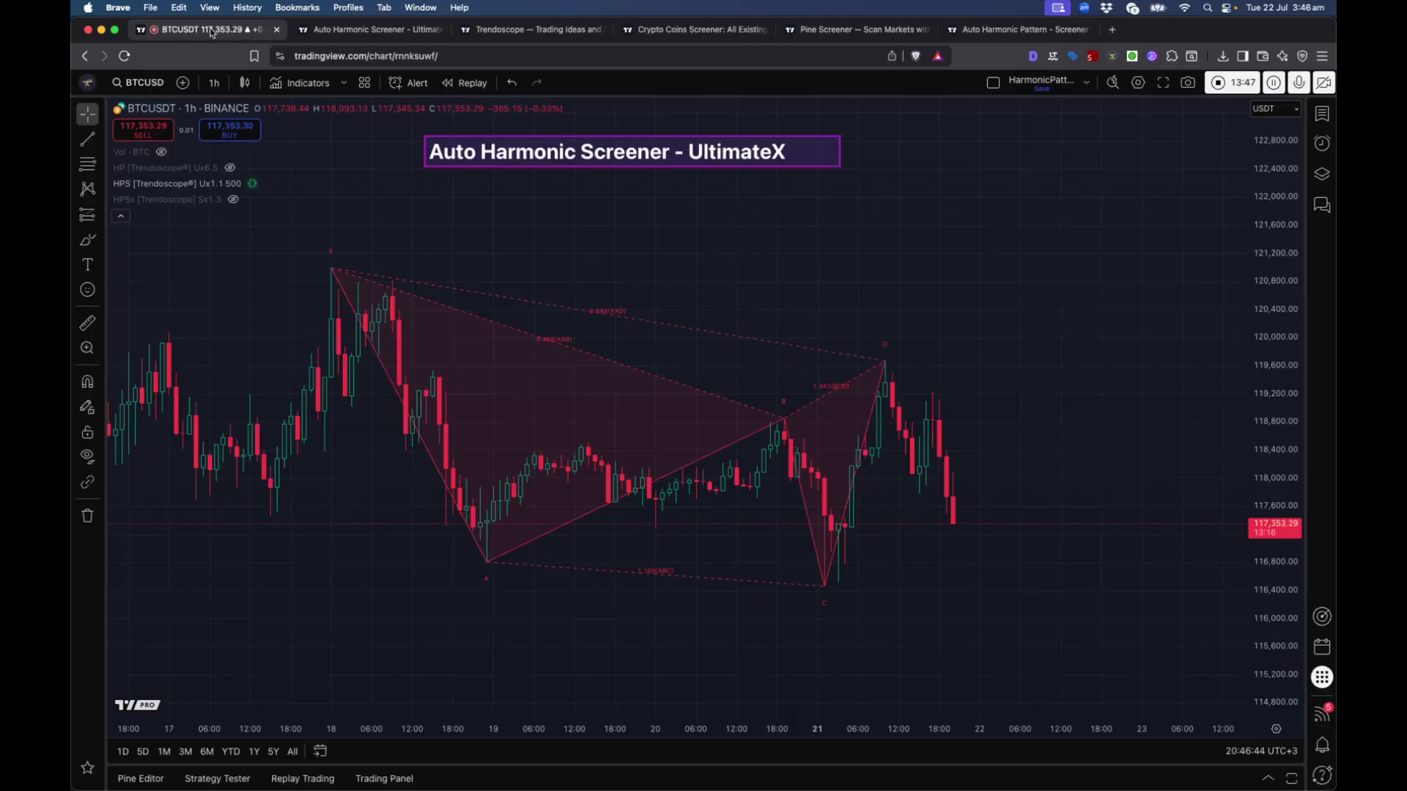
{"action": "left_click", "coordinate": [138, 82]}
{"action": "type", "text": "AVU"}
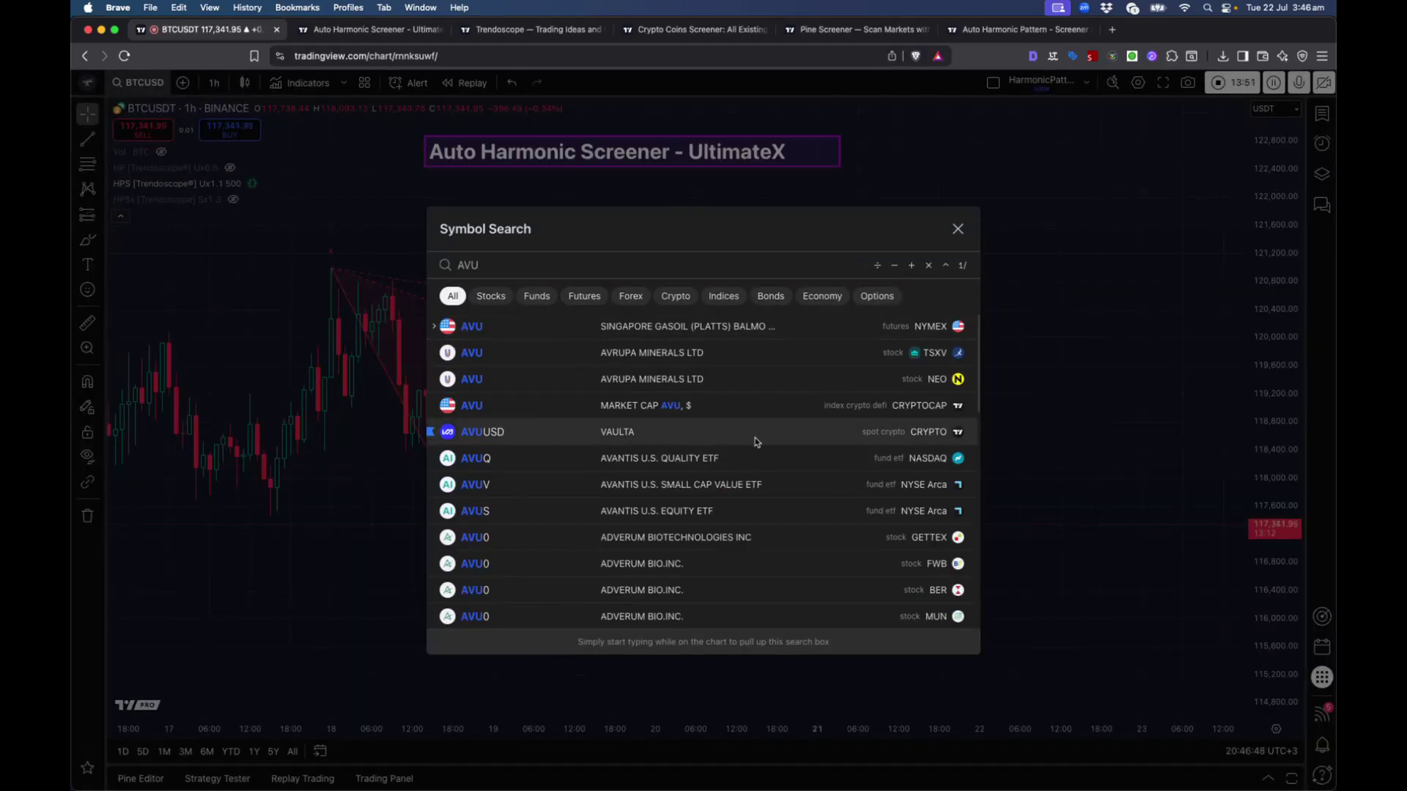
{"action": "left_click", "coordinate": [577, 439]}
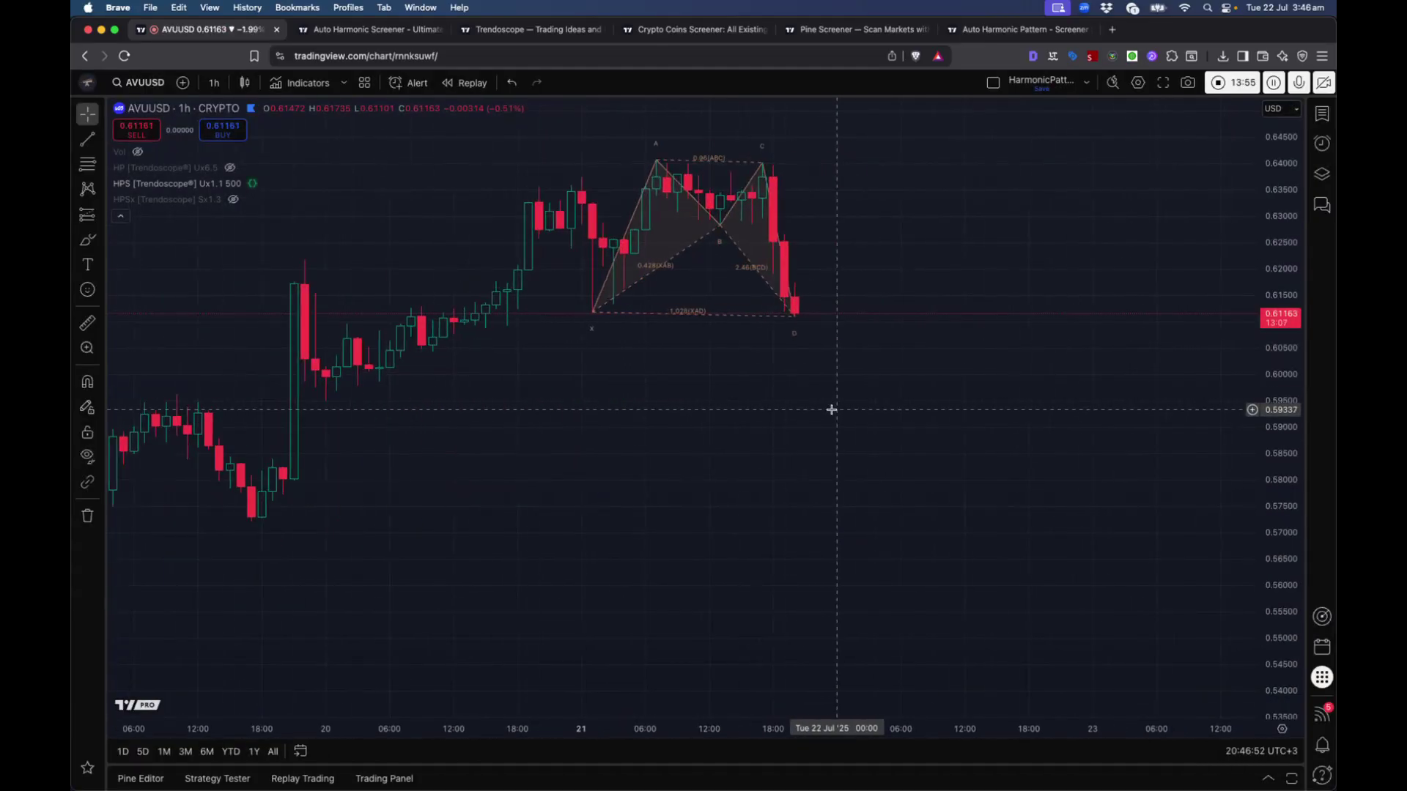
{"action": "scroll", "coordinate": [1105, 474], "scroll_direction": "left", "scroll_amount": 5}
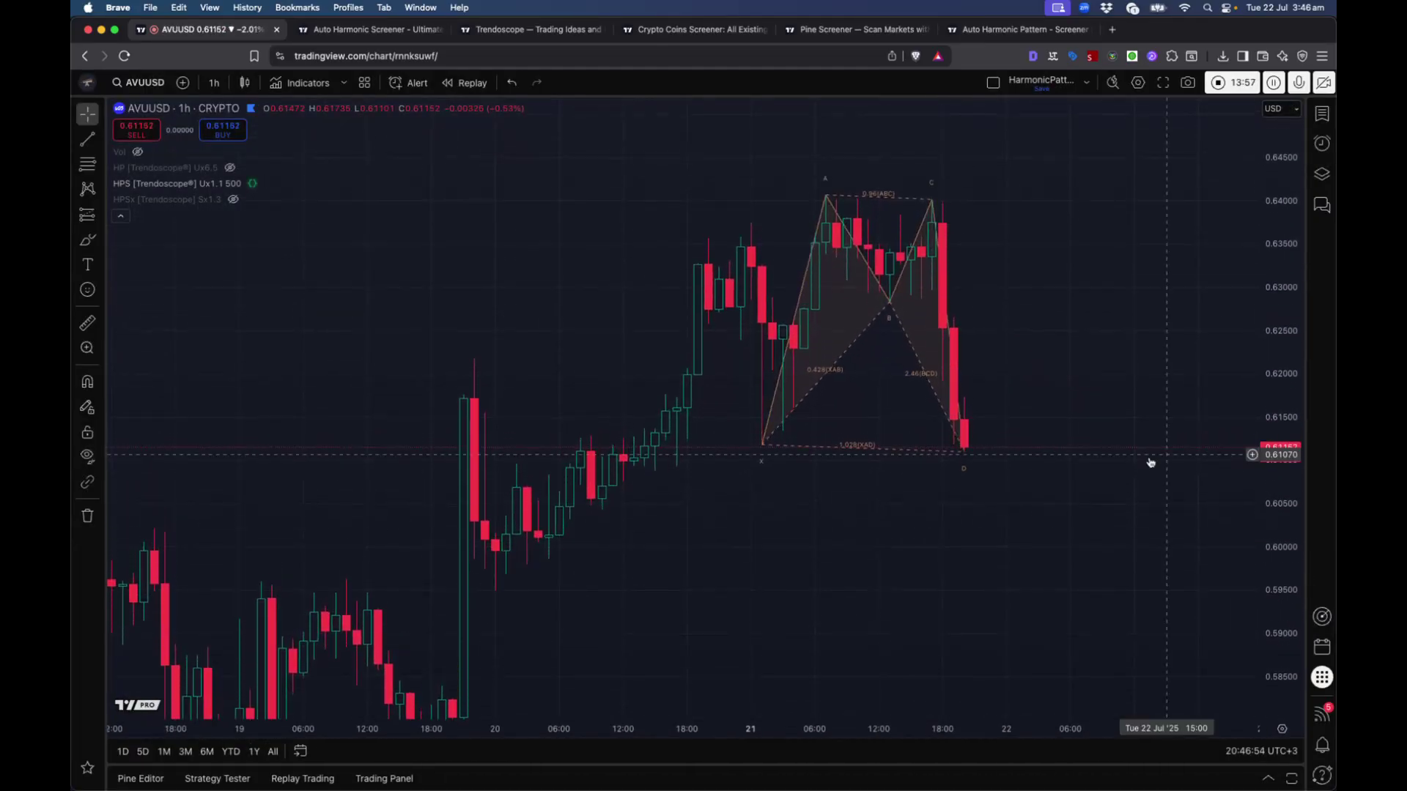
{"action": "scroll", "coordinate": [1150, 462], "scroll_direction": "up", "scroll_amount": 2}
Step: Show the HP [Trendoscope®] Ux6.5 indicator on the AVUUSD chart and review its zigzag, filter and target inputs
{"action": "mouse_move", "coordinate": [222, 176]}
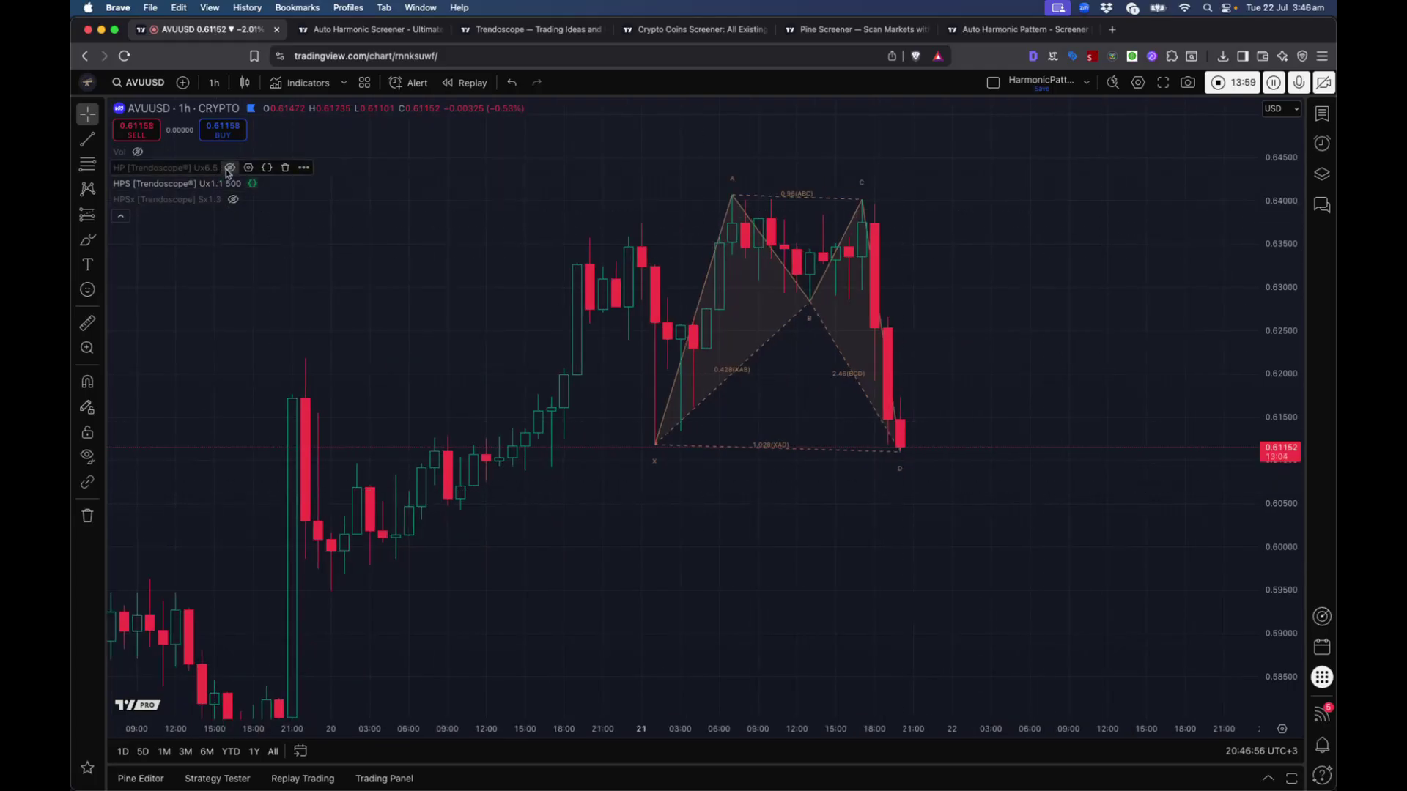
{"action": "left_click", "coordinate": [229, 167]}
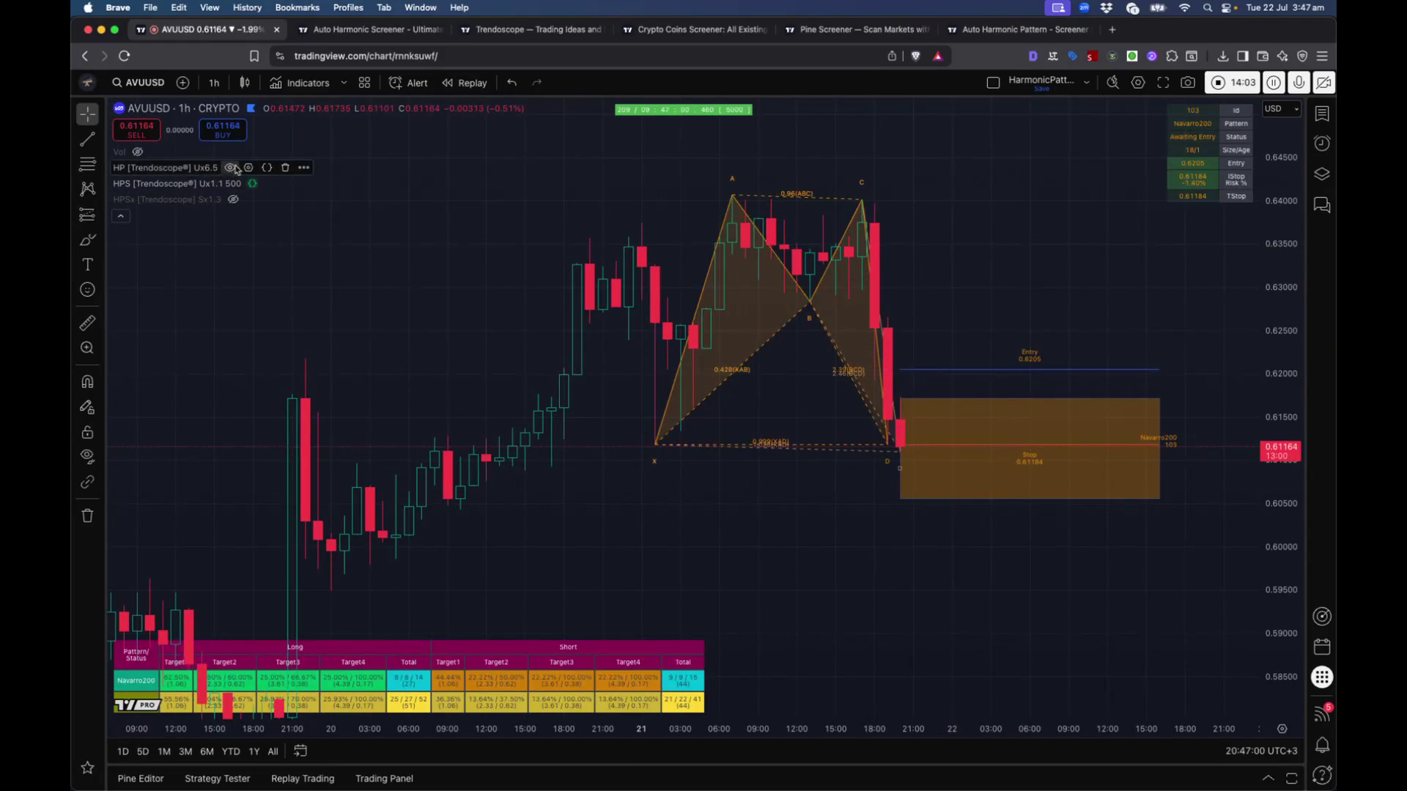
{"action": "left_click", "coordinate": [246, 170]}
{"action": "scroll", "coordinate": [715, 547], "scroll_direction": "down", "scroll_amount": 5}
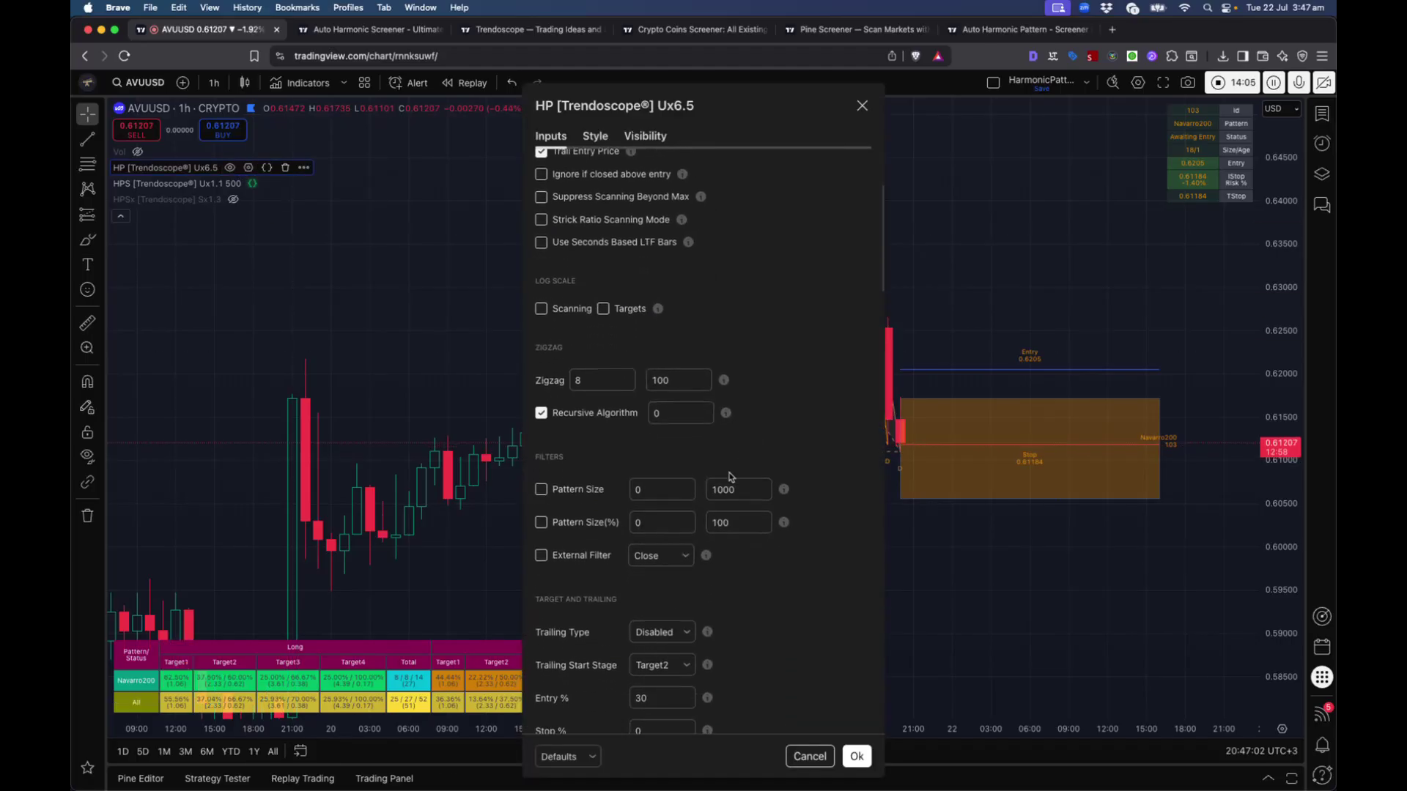
{"action": "left_click", "coordinate": [856, 756]}
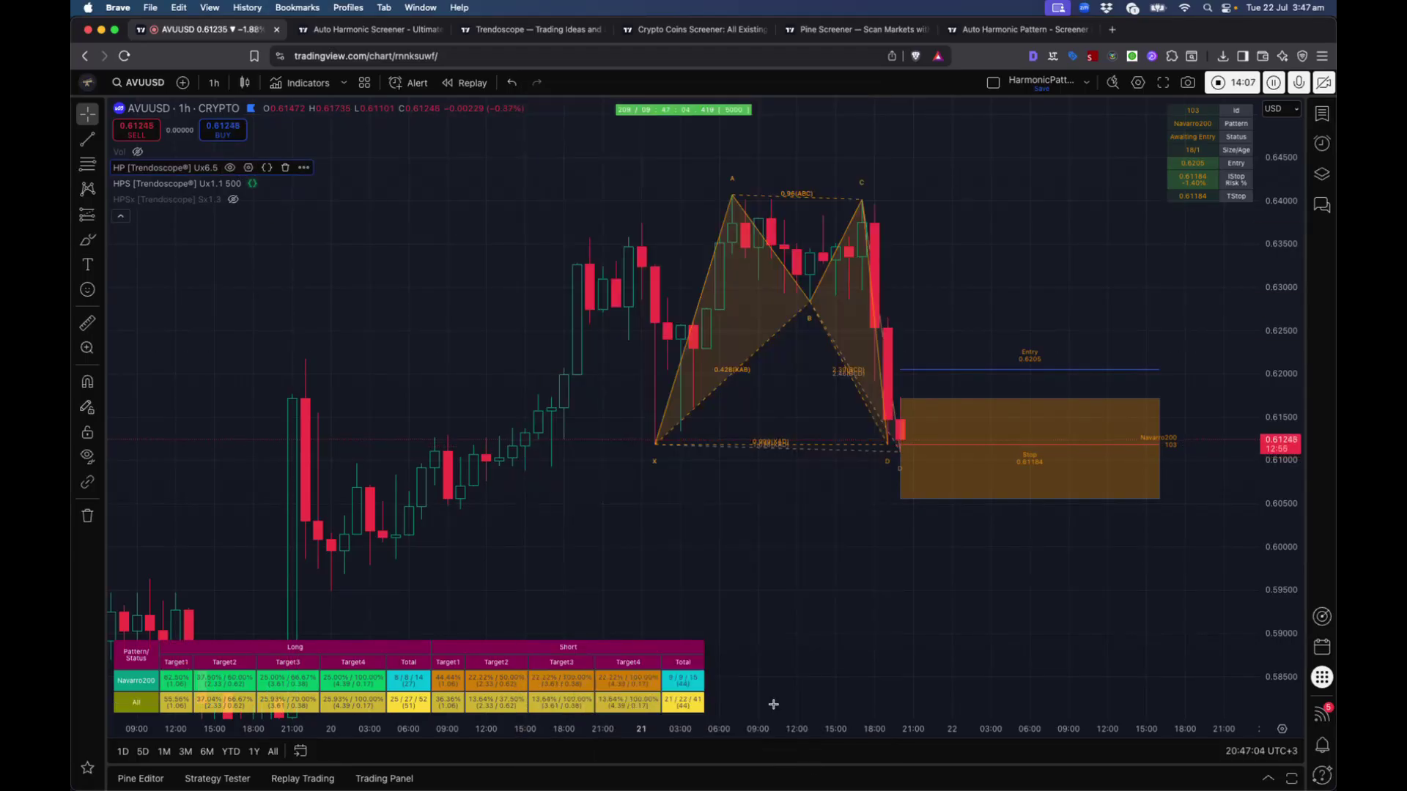
Step: Check the Stop/Entry/Target inputs of HPS [Trendoscope®] Ux1.1, cancel its settings, and inspect the pattern's entry and stop levels
{"action": "mouse_move", "coordinate": [202, 189]}
{"action": "left_click", "coordinate": [271, 184]}
{"action": "scroll", "coordinate": [743, 404], "scroll_direction": "down", "scroll_amount": 5}
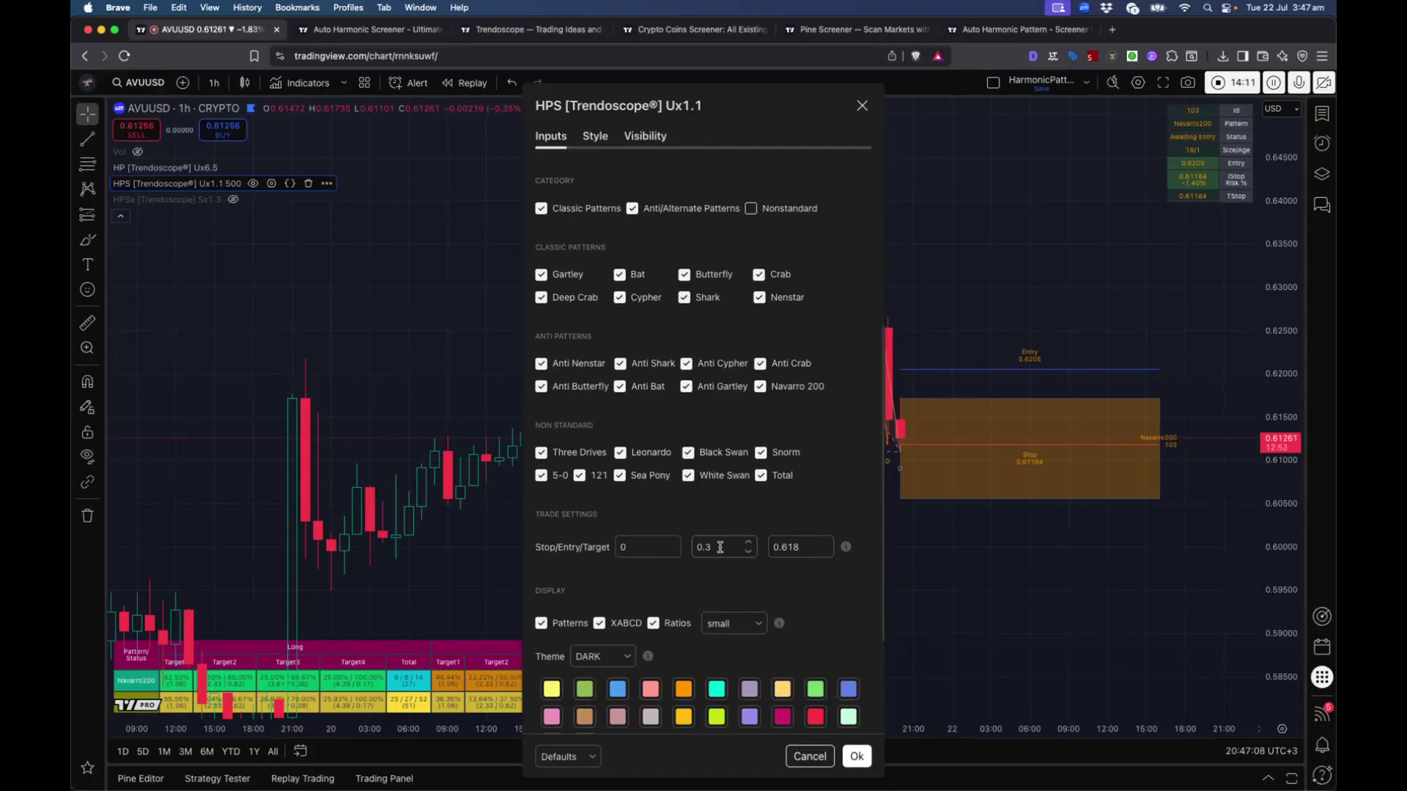
{"action": "left_click", "coordinate": [789, 756]}
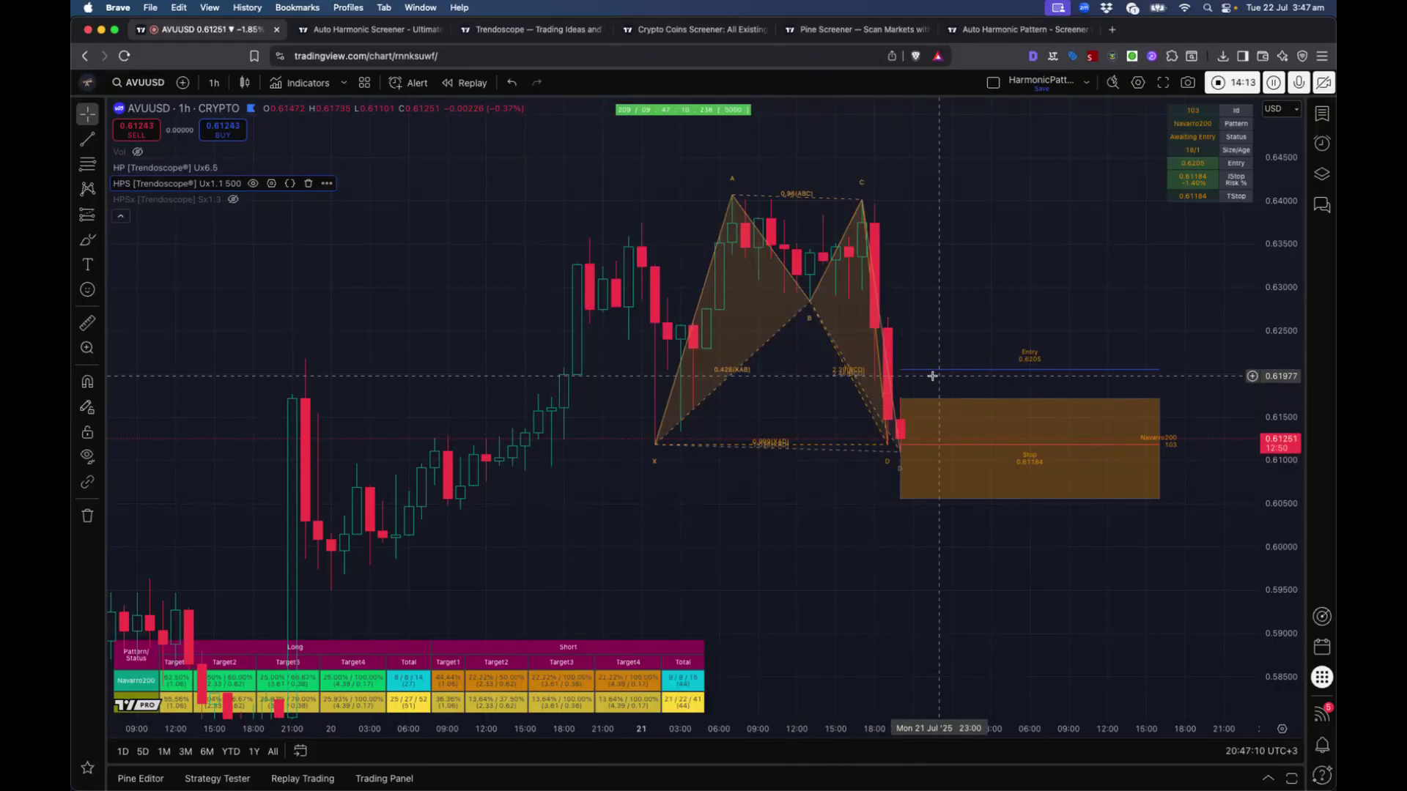
{"action": "scroll", "coordinate": [879, 469], "scroll_direction": "right", "scroll_amount": 5}
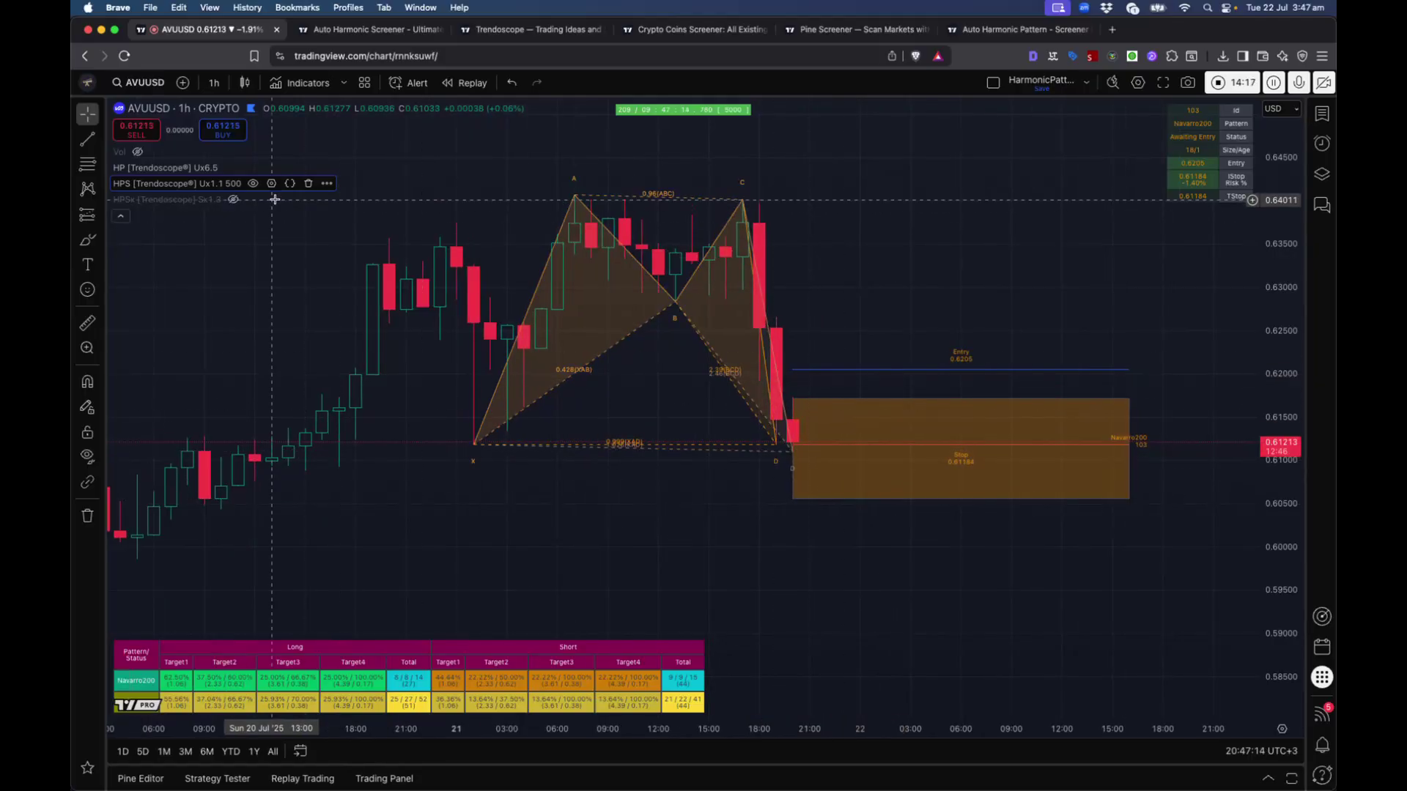
Step: Hide the HP [Trendoscope®] Ux6.5 indicator on the AVUUSD chart and reset the Bullish(Awaiting Entry) filter in Pine Screener
{"action": "left_click", "coordinate": [227, 168]}
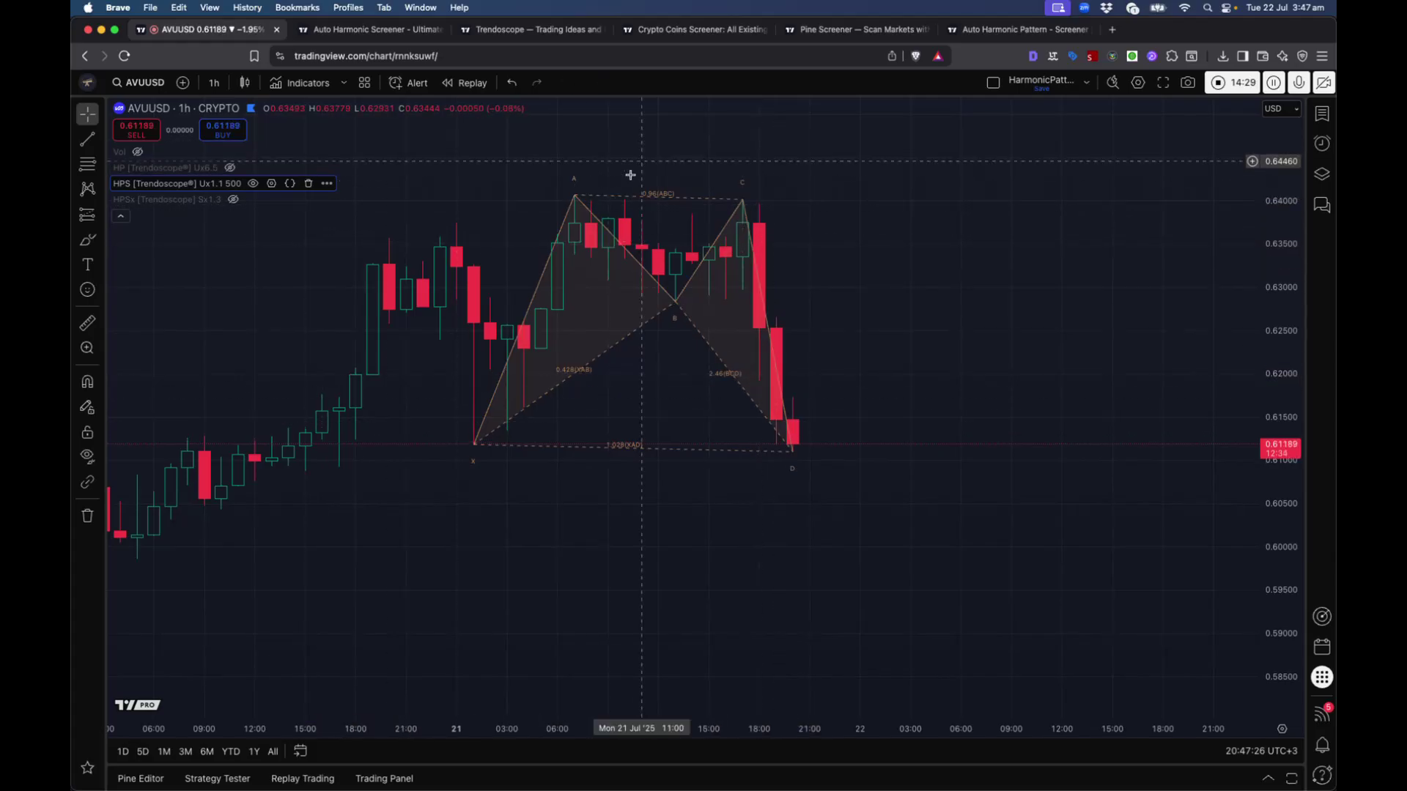
{"action": "left_click", "coordinate": [850, 29]}
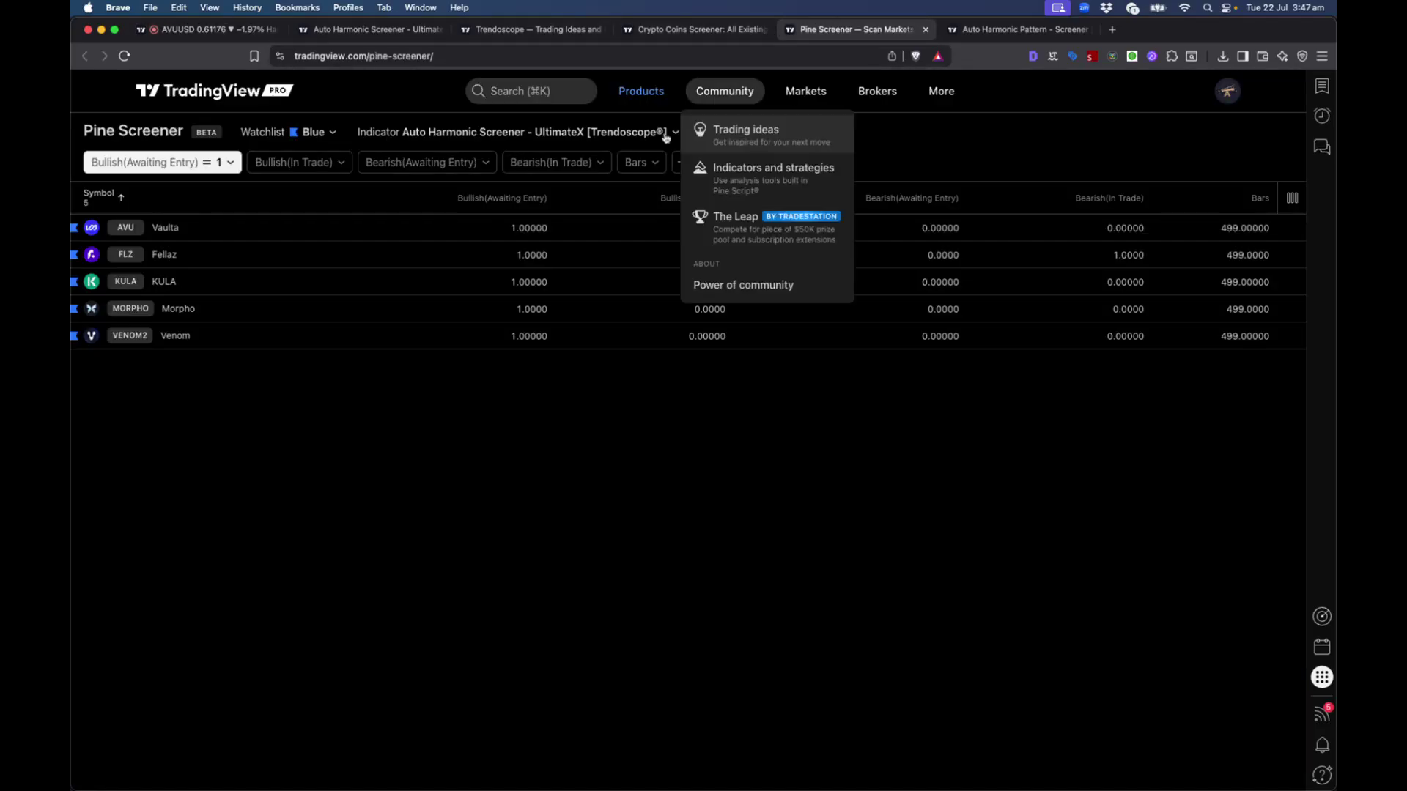
{"action": "left_click", "coordinate": [498, 134]}
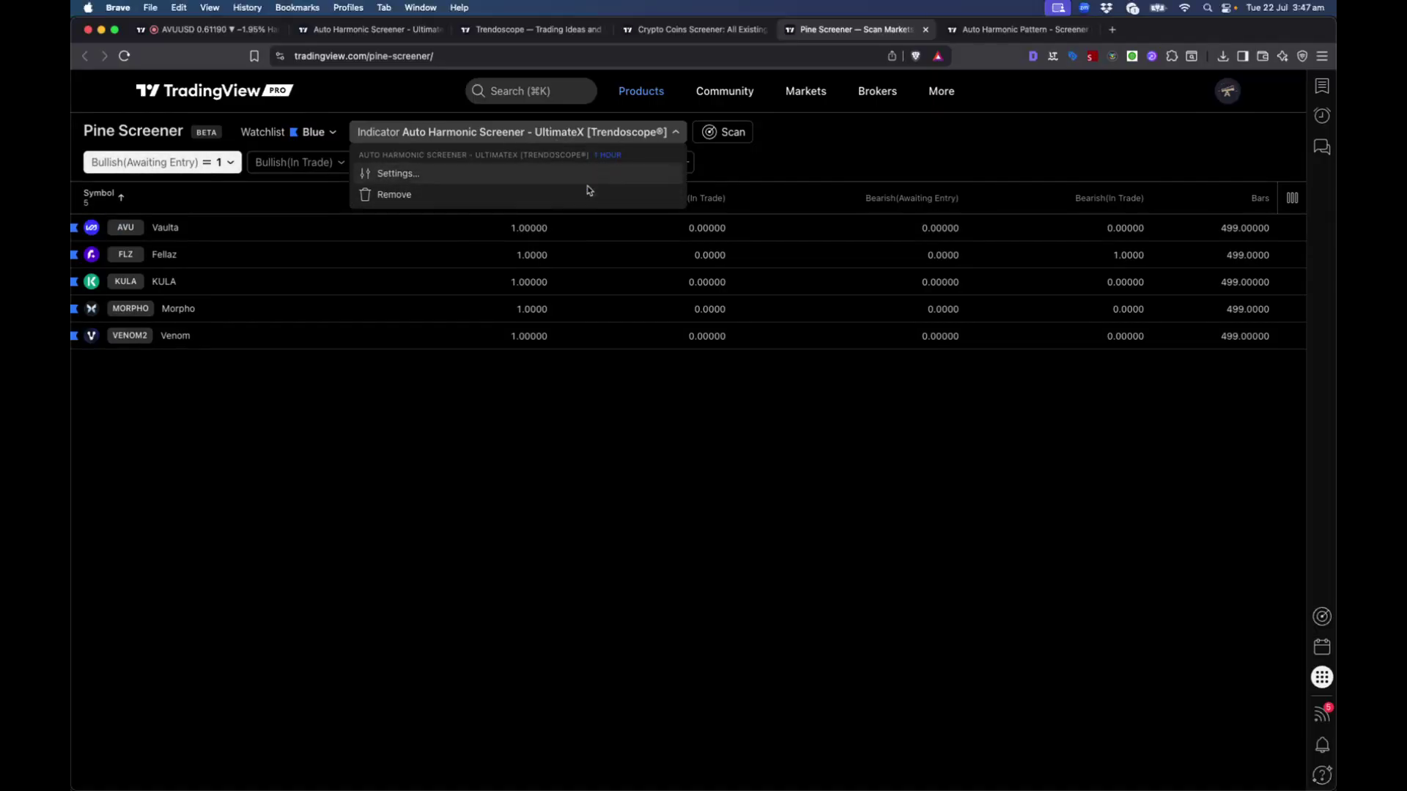
{"action": "left_click", "coordinate": [520, 508]}
{"action": "left_click", "coordinate": [215, 164]}
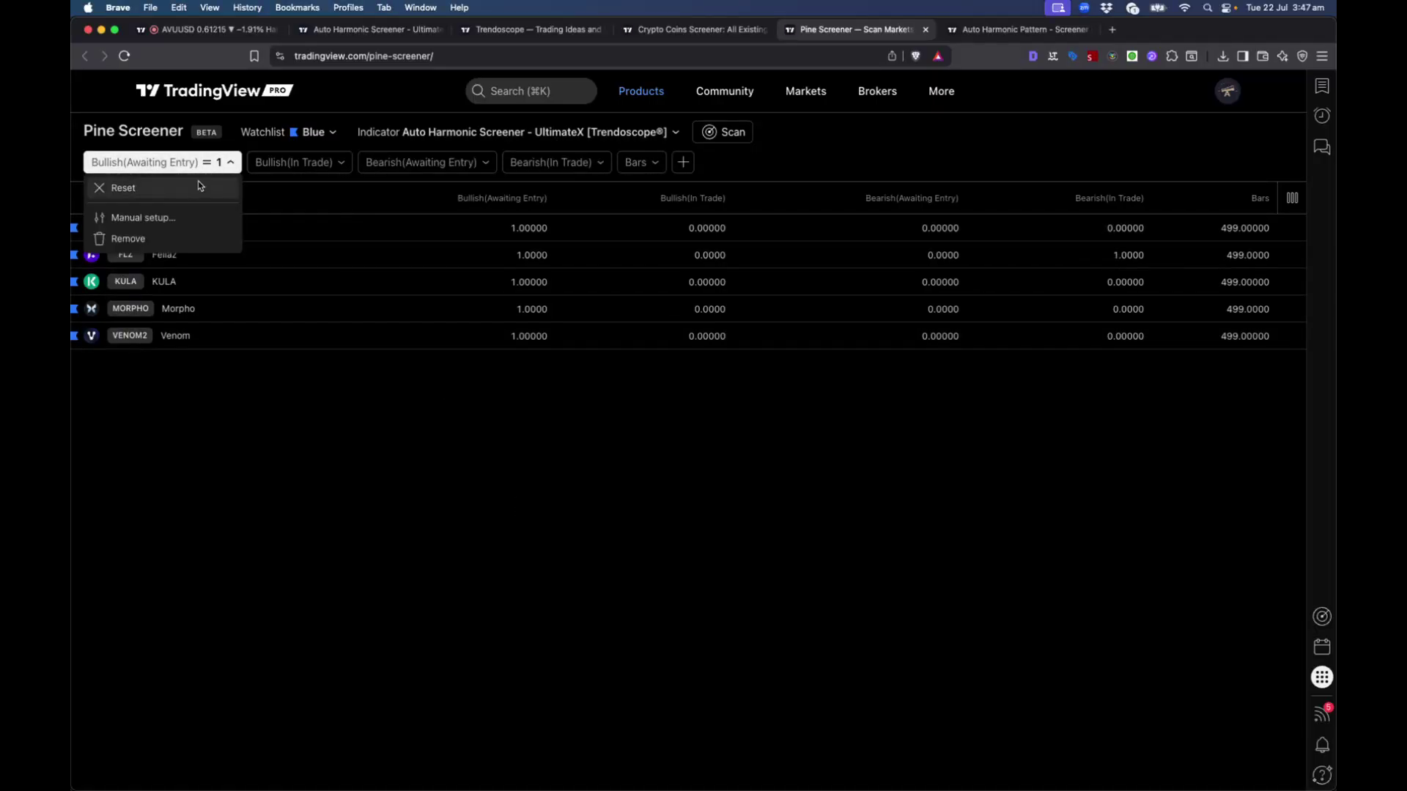
{"action": "left_click", "coordinate": [158, 191]}
Step: Set the Bearish(Awaiting Entry) filter to Equal with a value of 1 and apply it
{"action": "left_click", "coordinate": [428, 170]}
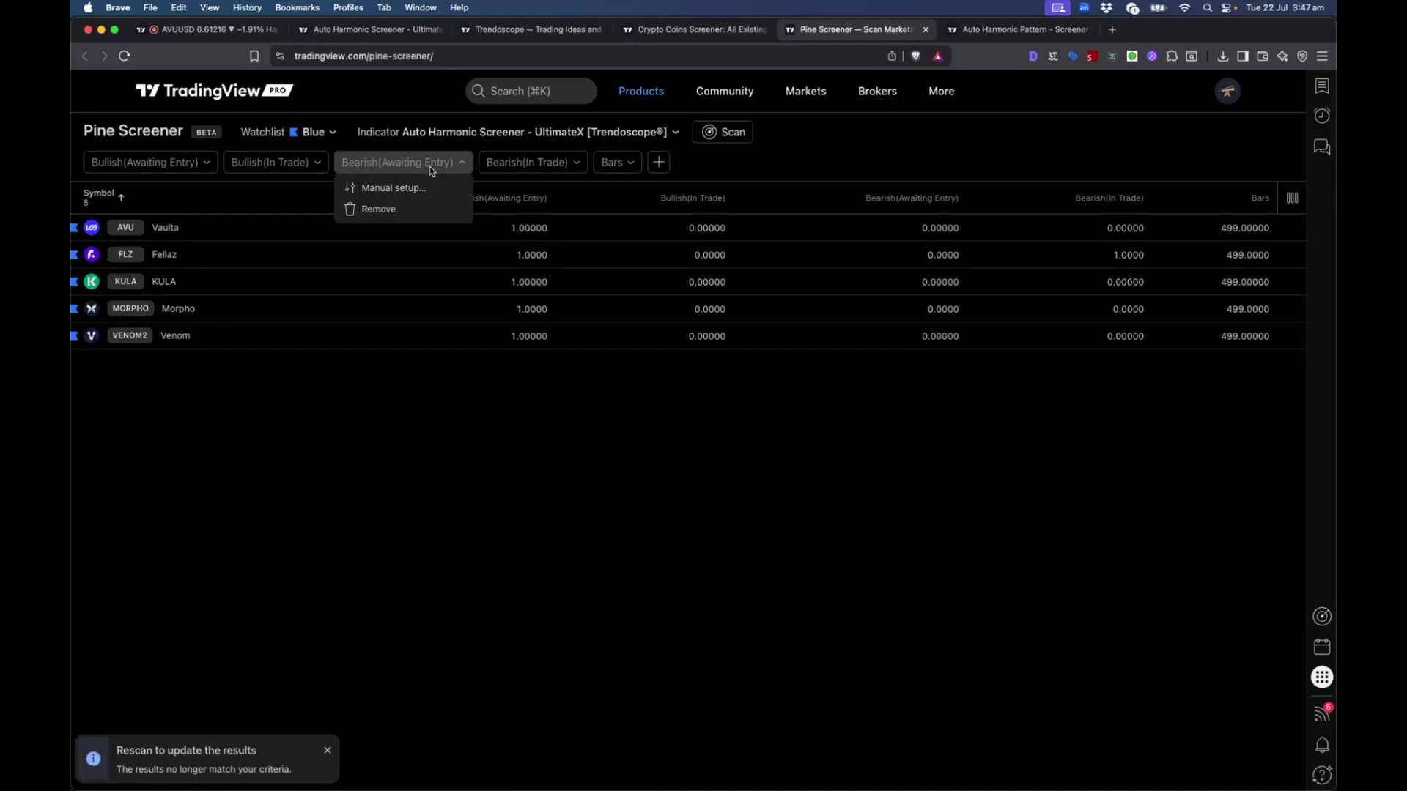
{"action": "left_click", "coordinate": [367, 188]}
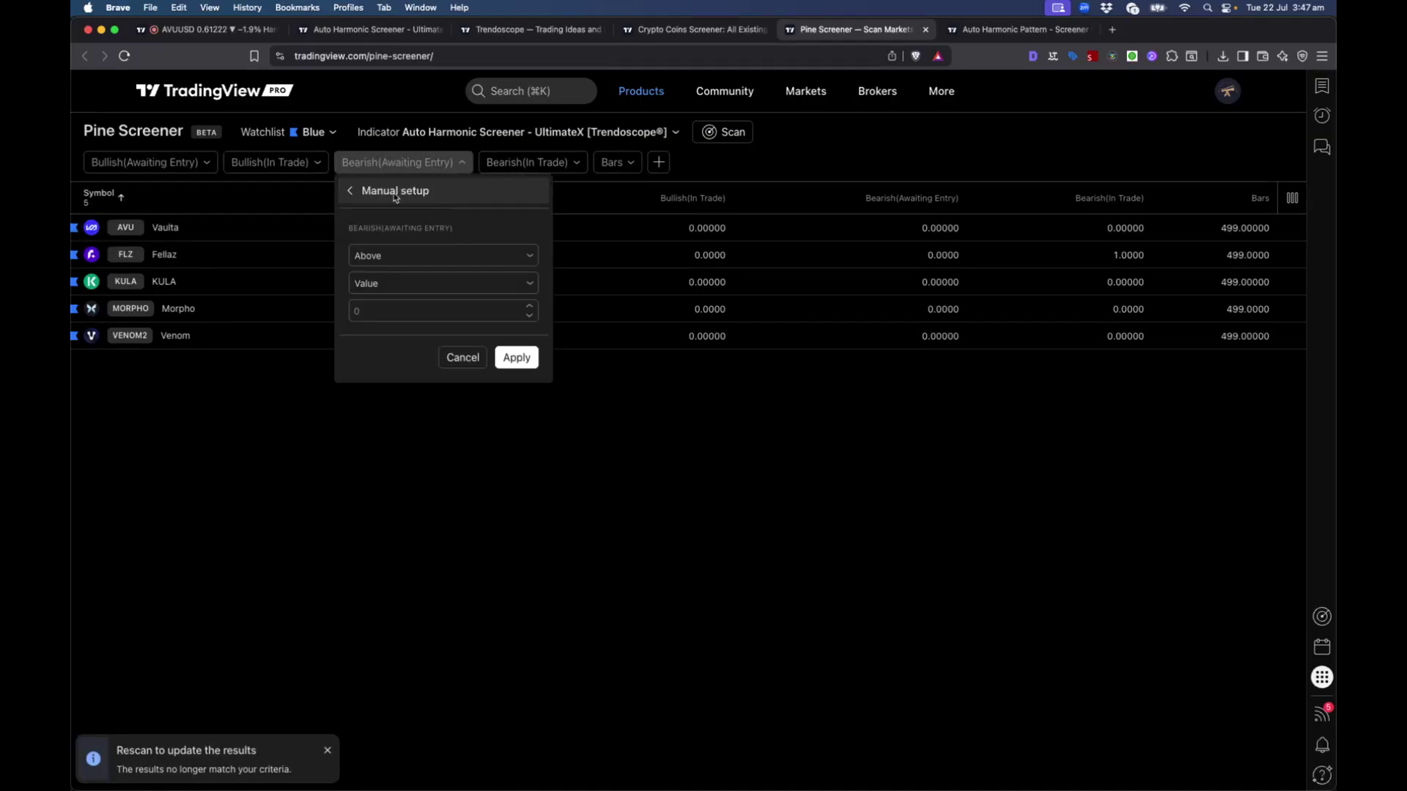
{"action": "left_click", "coordinate": [404, 253]}
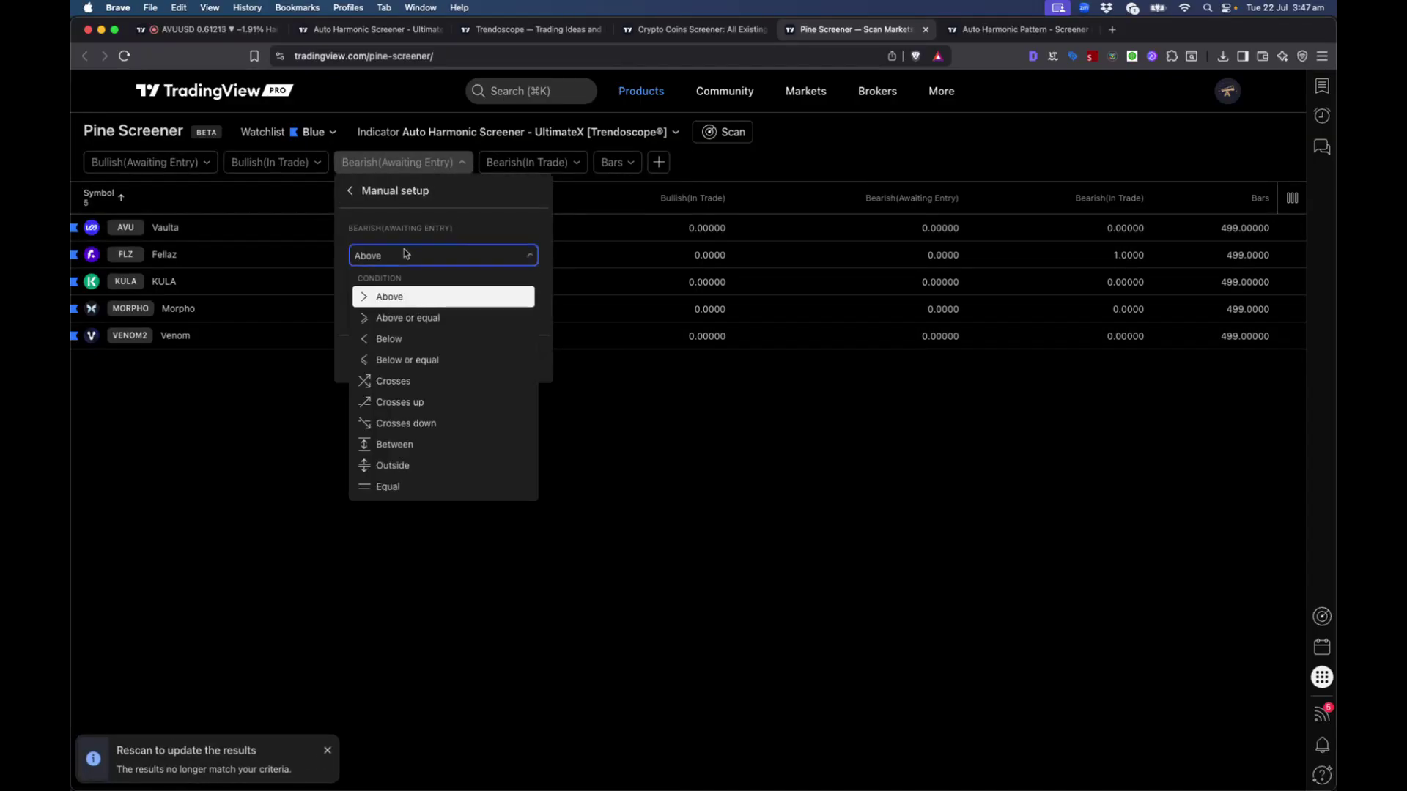
{"action": "left_click", "coordinate": [407, 485]}
{"action": "left_click", "coordinate": [398, 317]}
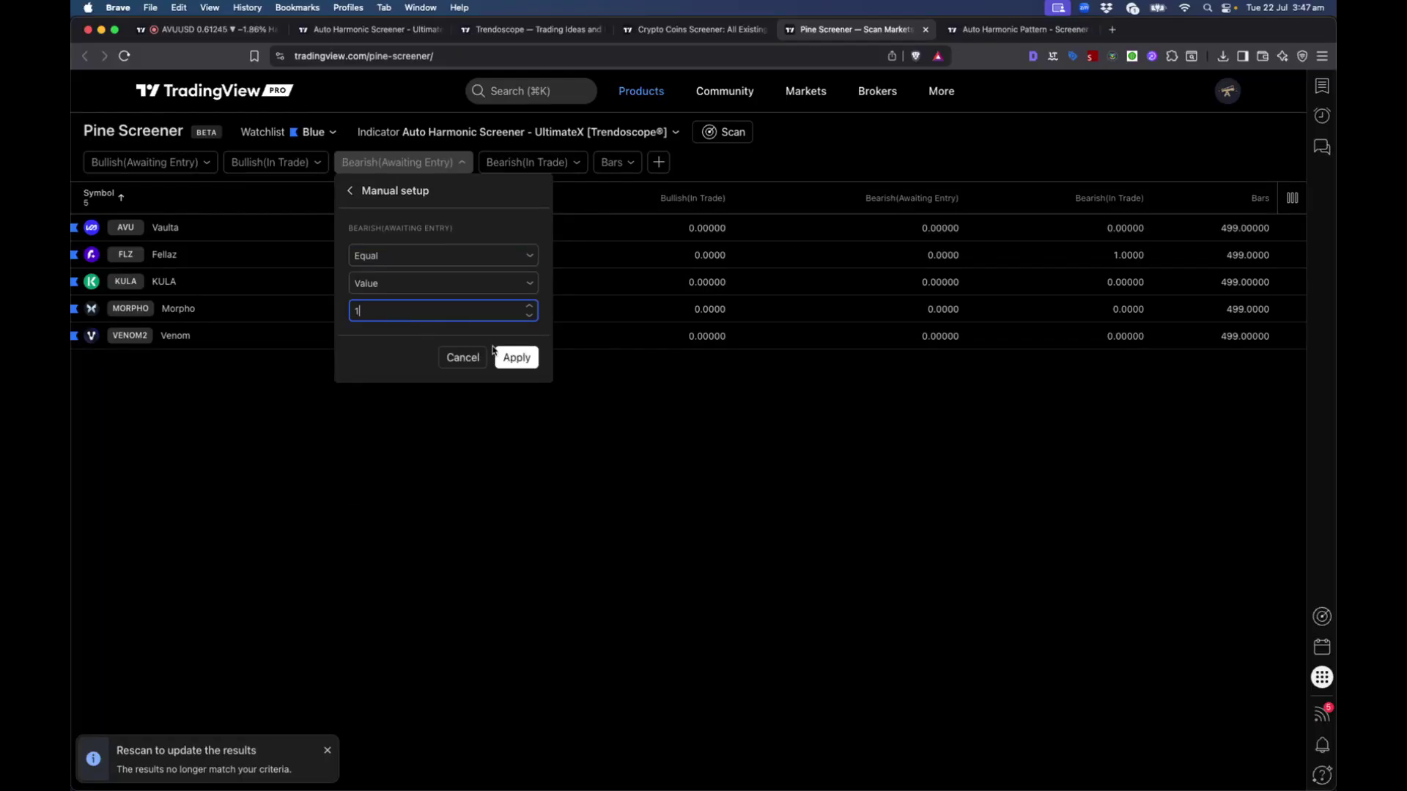
{"action": "left_click", "coordinate": [514, 357]}
Step: Set the Auto Harmonic Screener - UltimateX interval to 1 day in Pine Screener and rerun the scan
{"action": "left_click", "coordinate": [579, 133]}
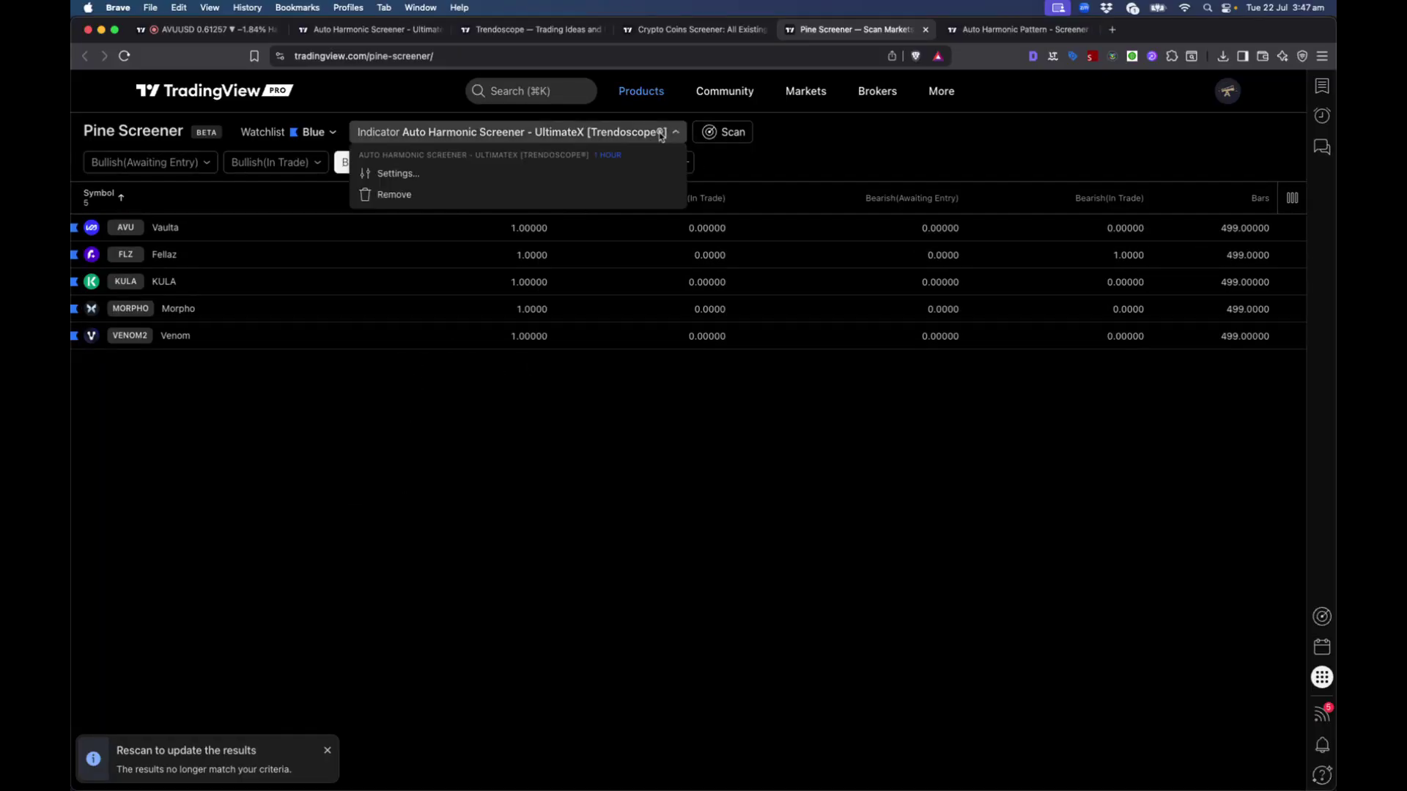
{"action": "left_click", "coordinate": [609, 156]}
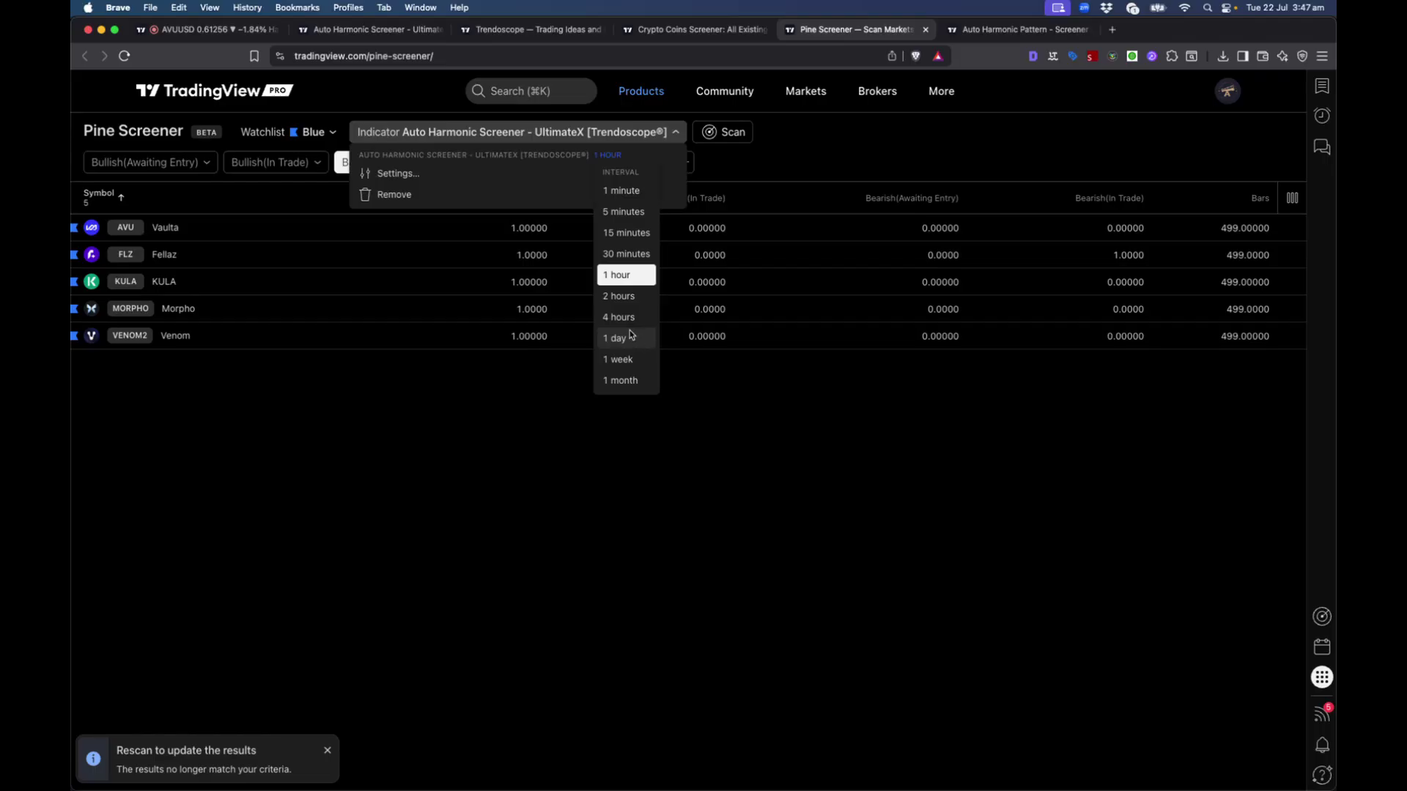
{"action": "left_click", "coordinate": [630, 335]}
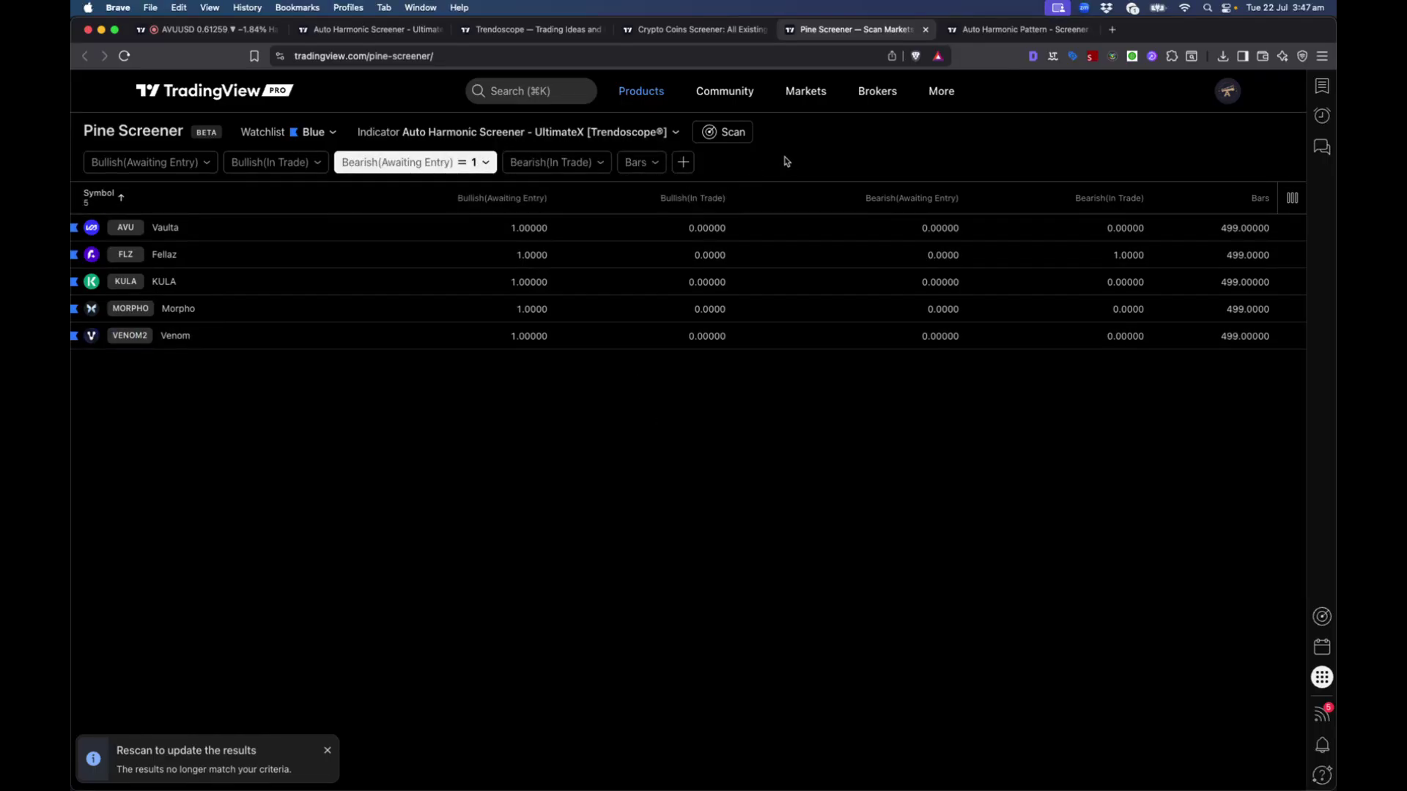
{"action": "left_click", "coordinate": [718, 133]}
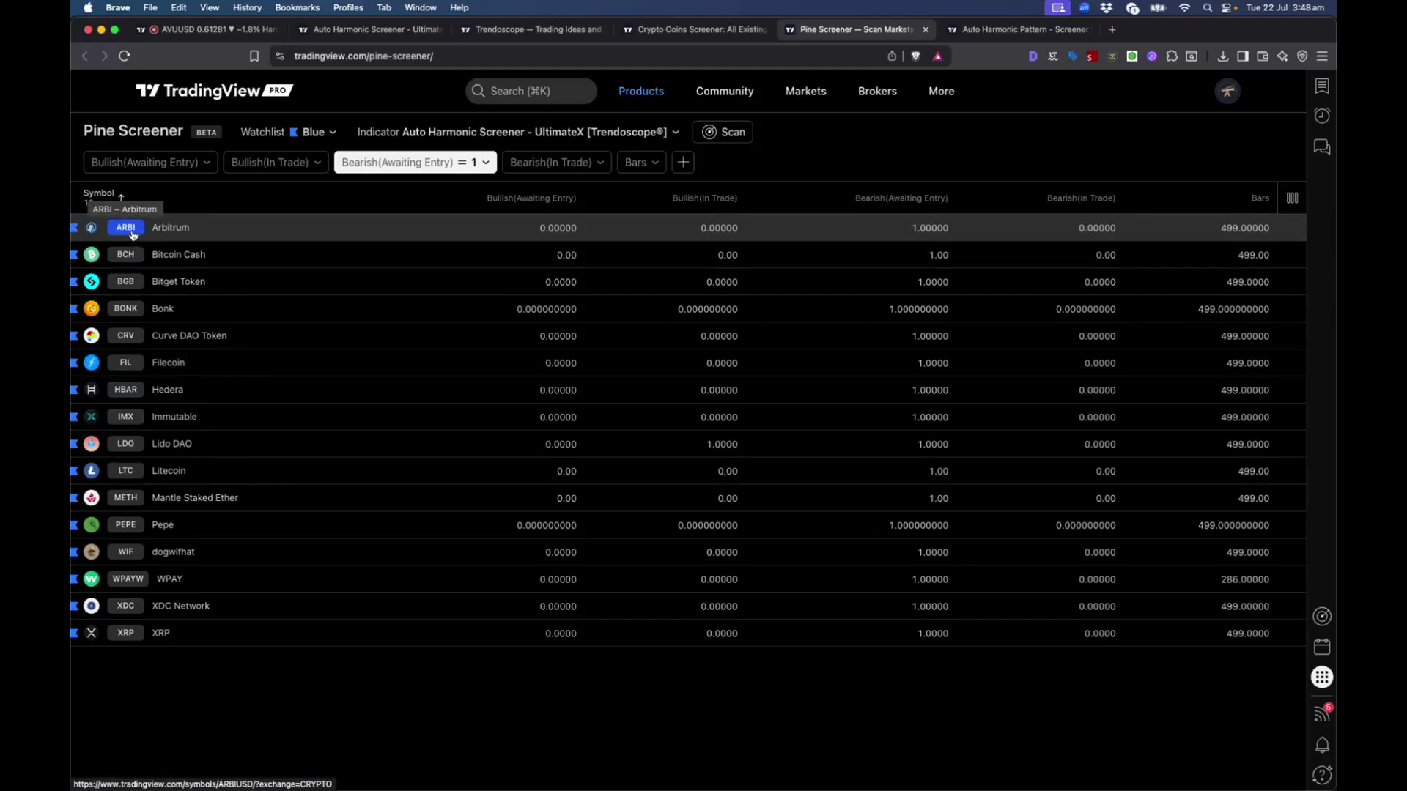
Step: Switch to the chart and load the ARBIUSD symbol from CRYPTO
{"action": "left_click", "coordinate": [205, 30]}
{"action": "left_click", "coordinate": [140, 82]}
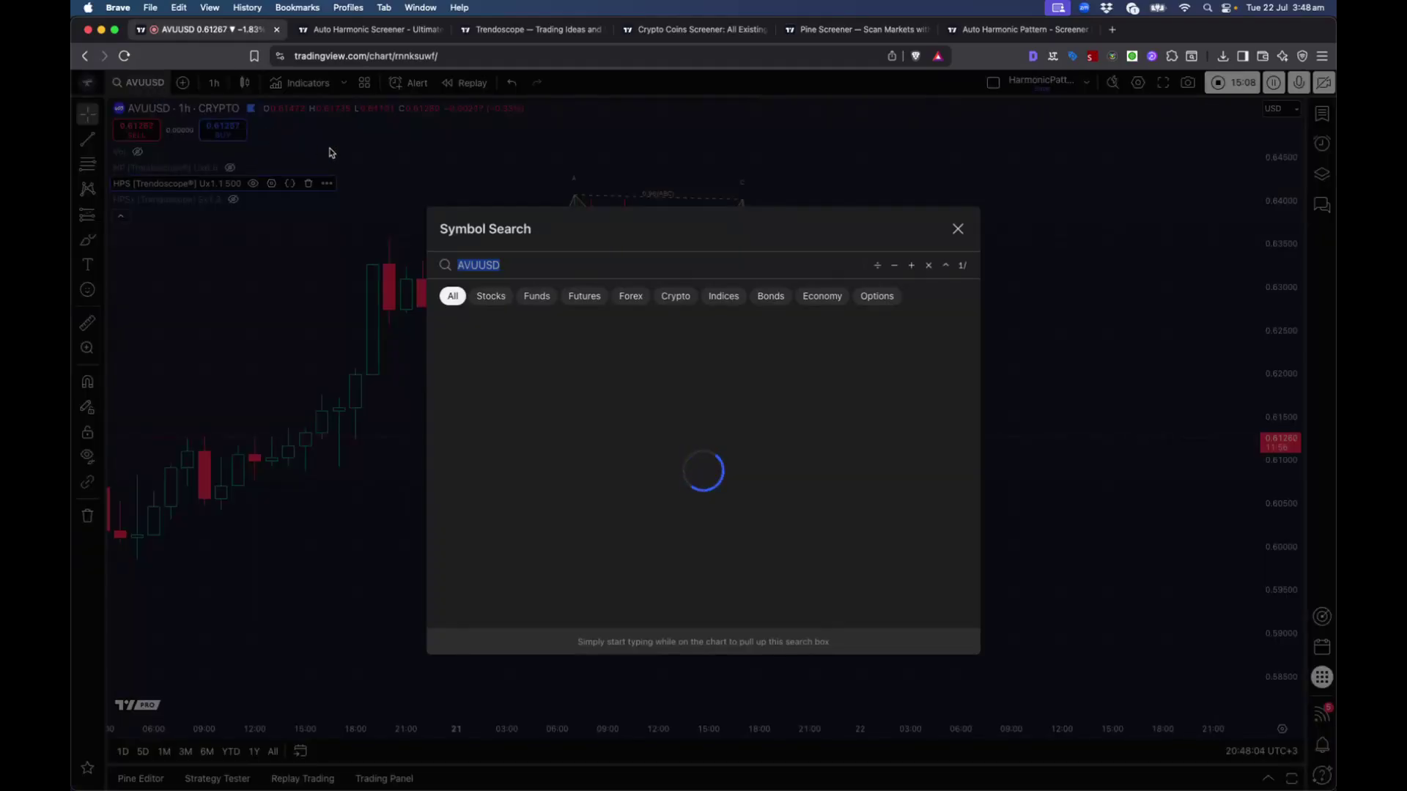
{"action": "type", "text": "ARBI"}
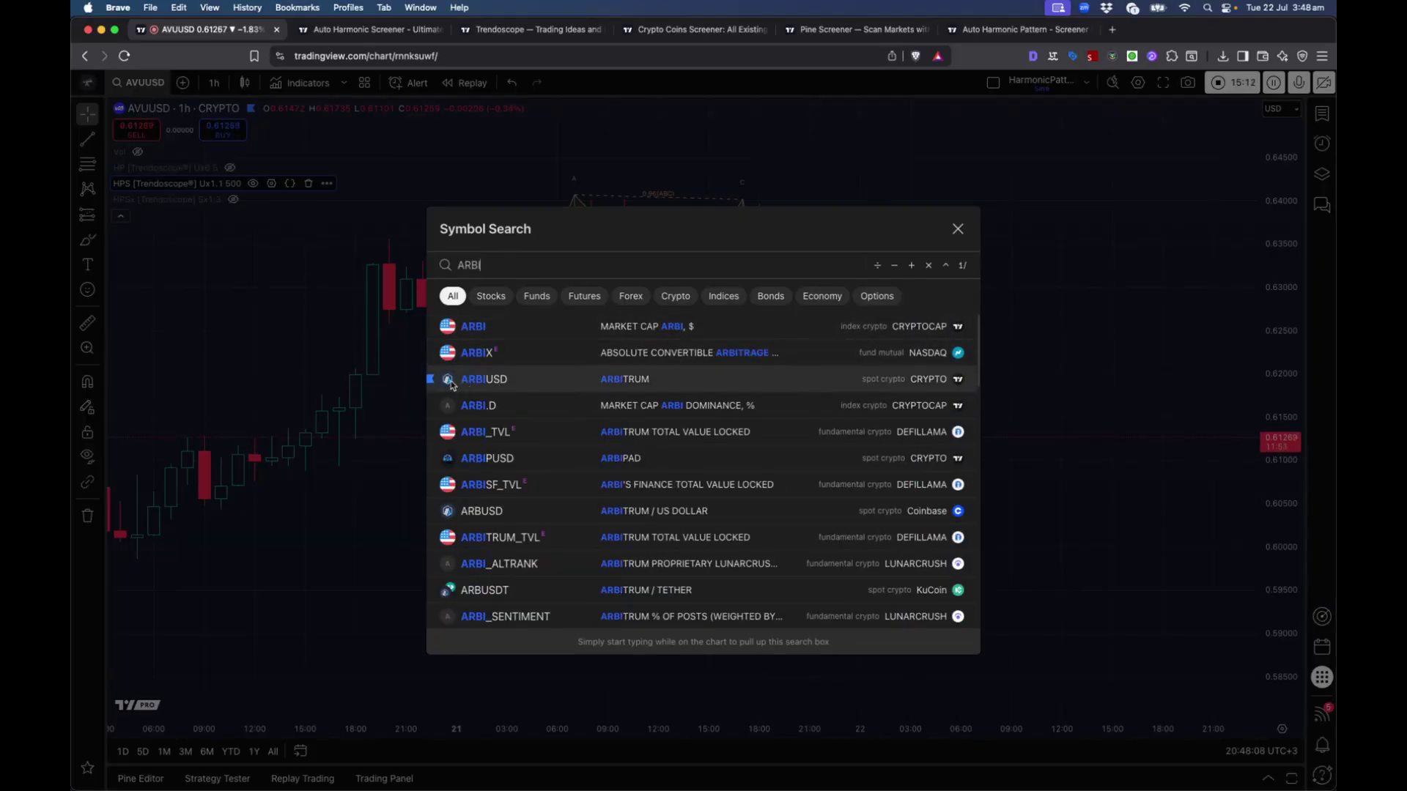
{"action": "left_click", "coordinate": [581, 384]}
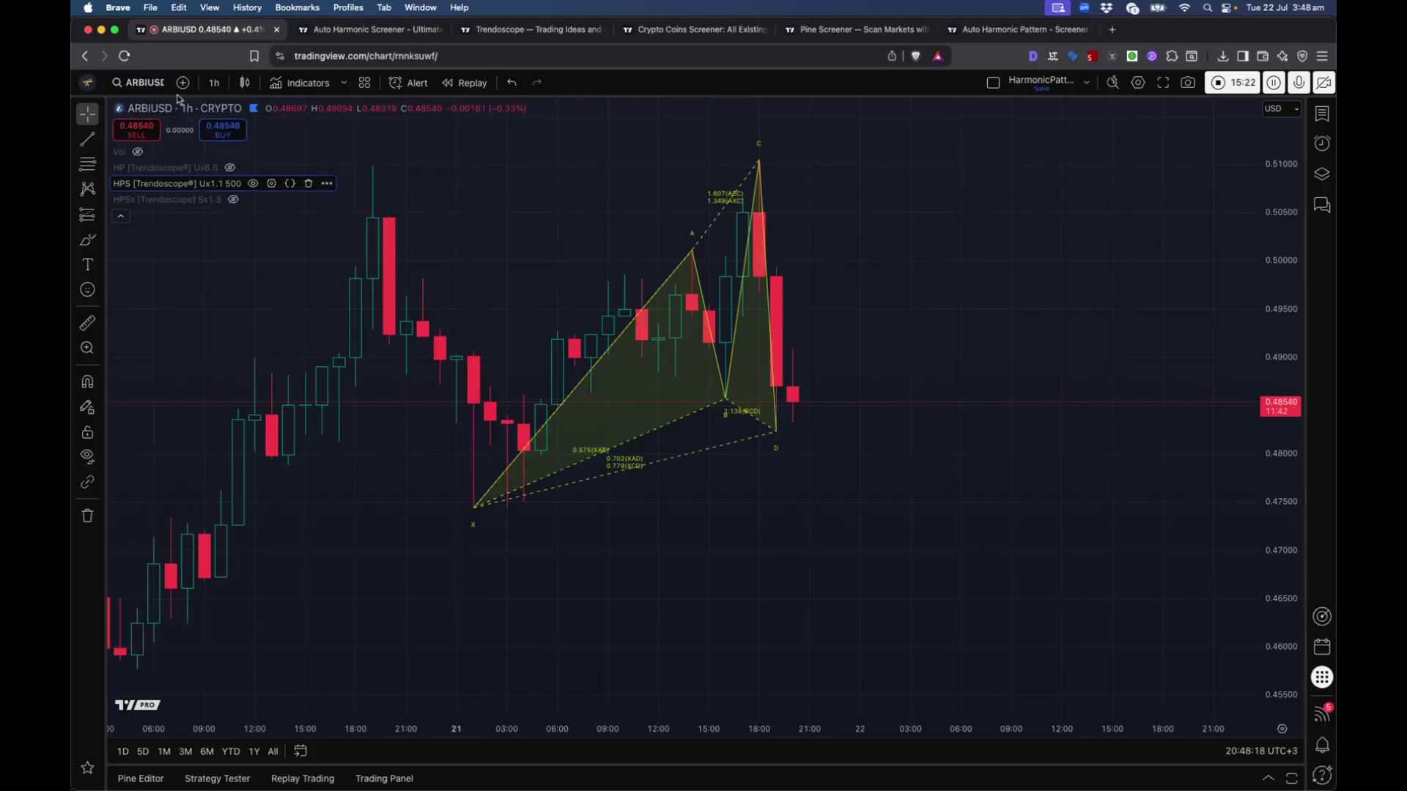
Step: Recheck the Arbitrum row in the Pine Screener results and return to the ARBIUSD chart
{"action": "left_click", "coordinate": [147, 85]}
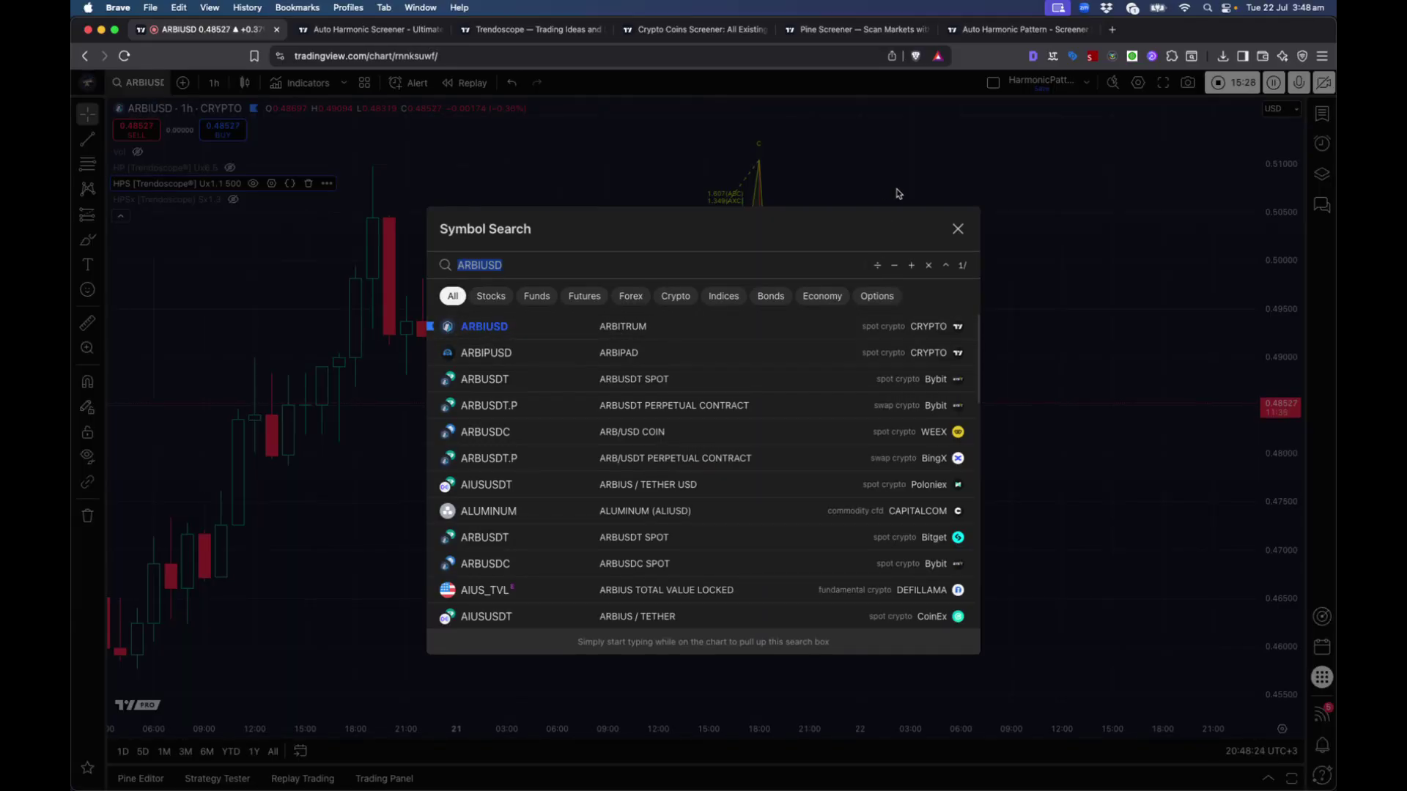
{"action": "left_click", "coordinate": [853, 30]}
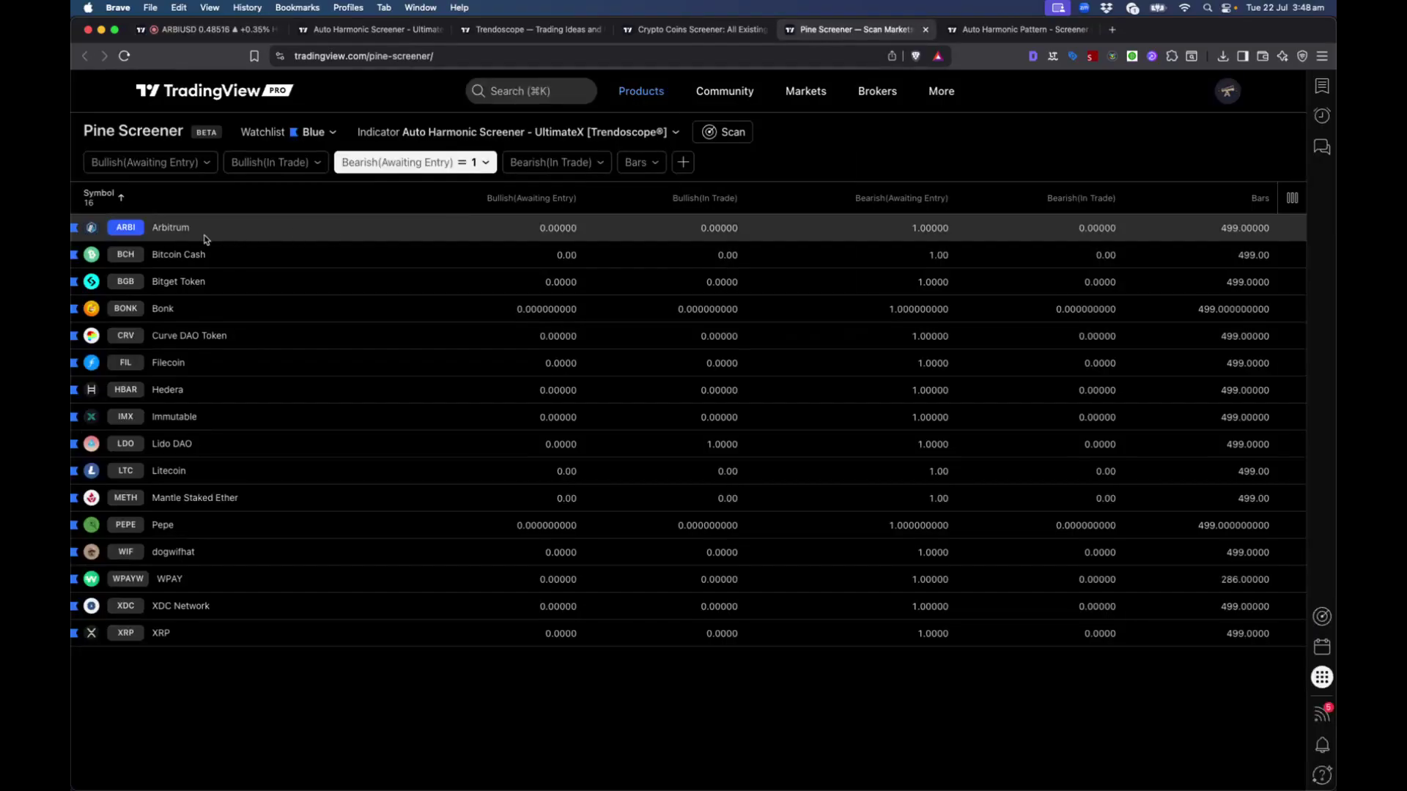
{"action": "left_click", "coordinate": [220, 30]}
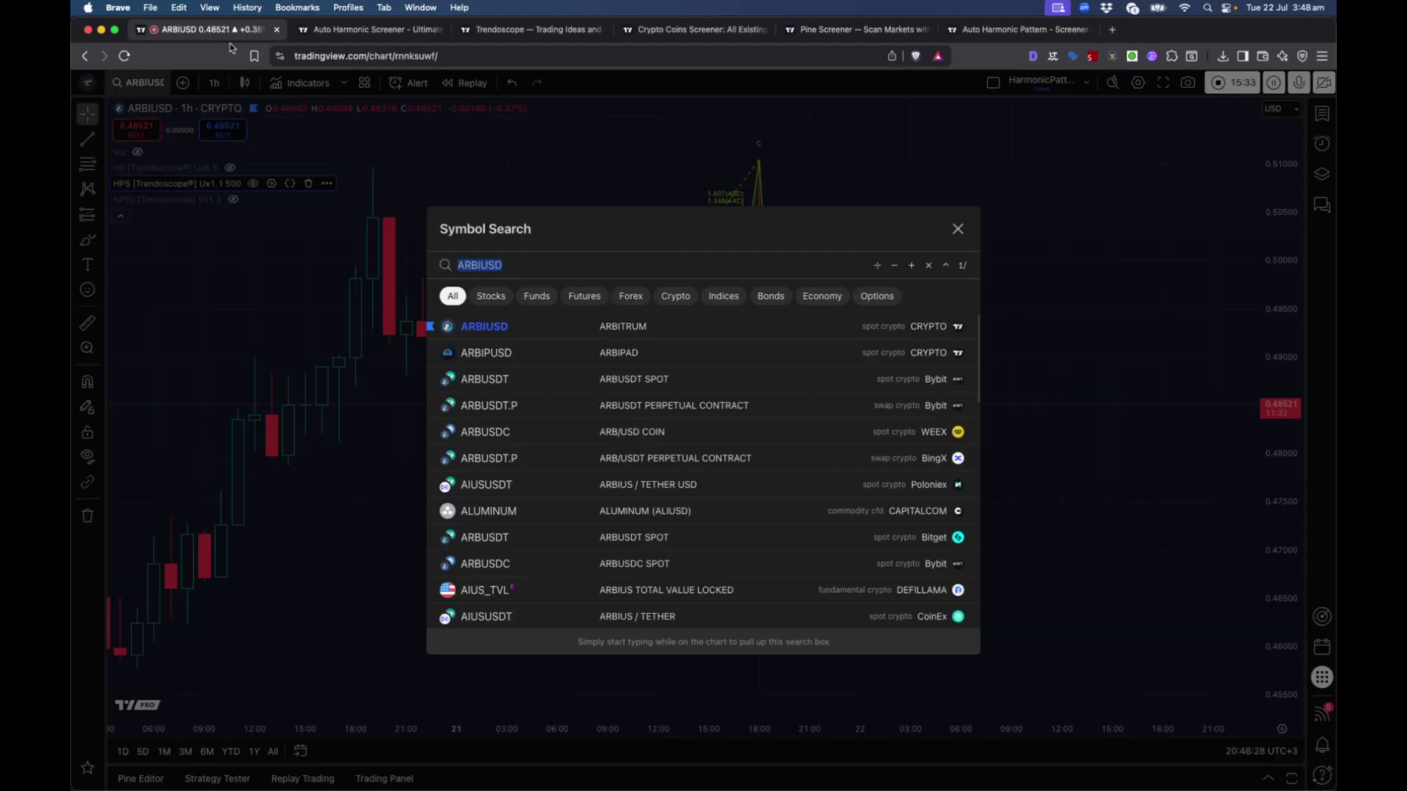
{"action": "left_click", "coordinate": [958, 229]}
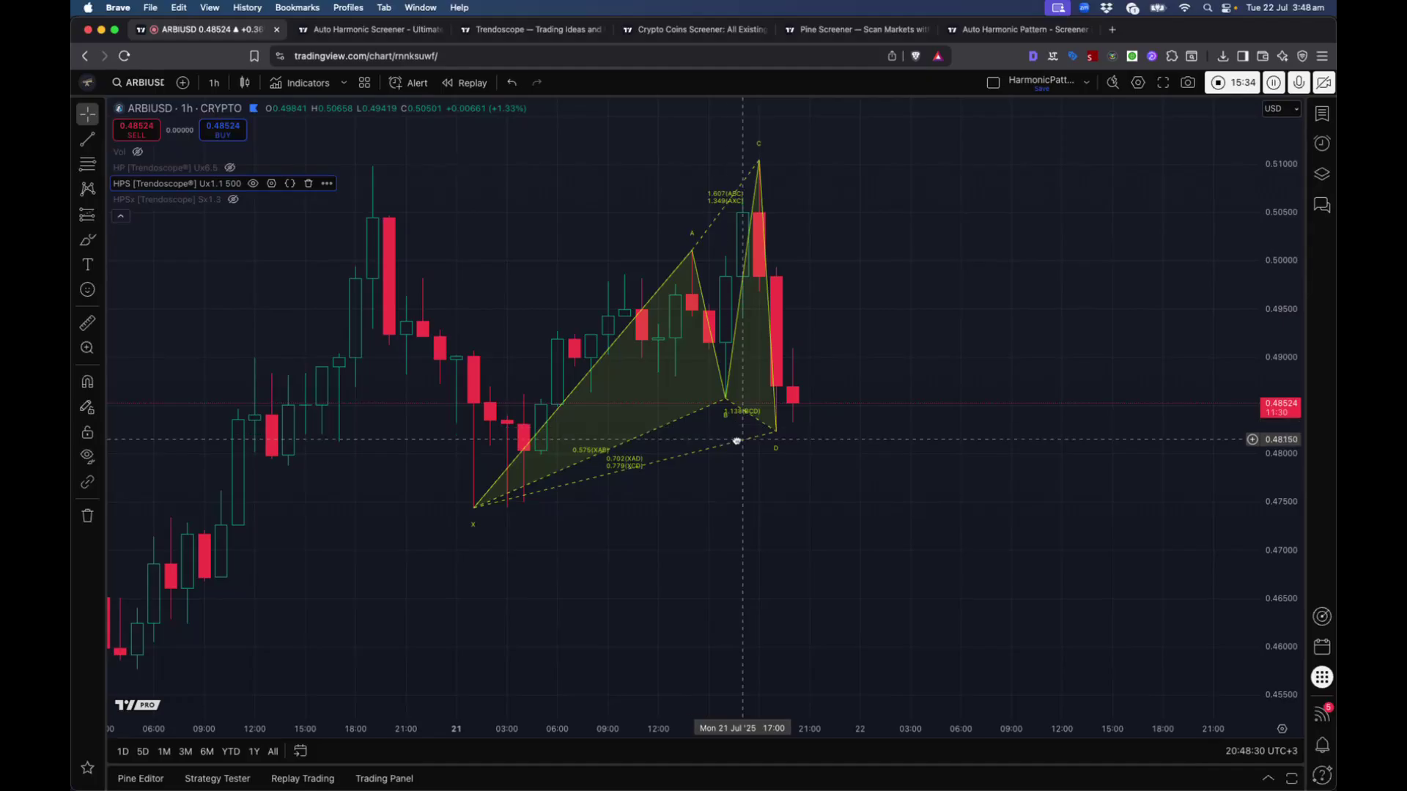
Step: Change the ARBIUSD chart interval to 1 day and bring the whole harmonic pattern into view
{"action": "left_click", "coordinate": [214, 82]}
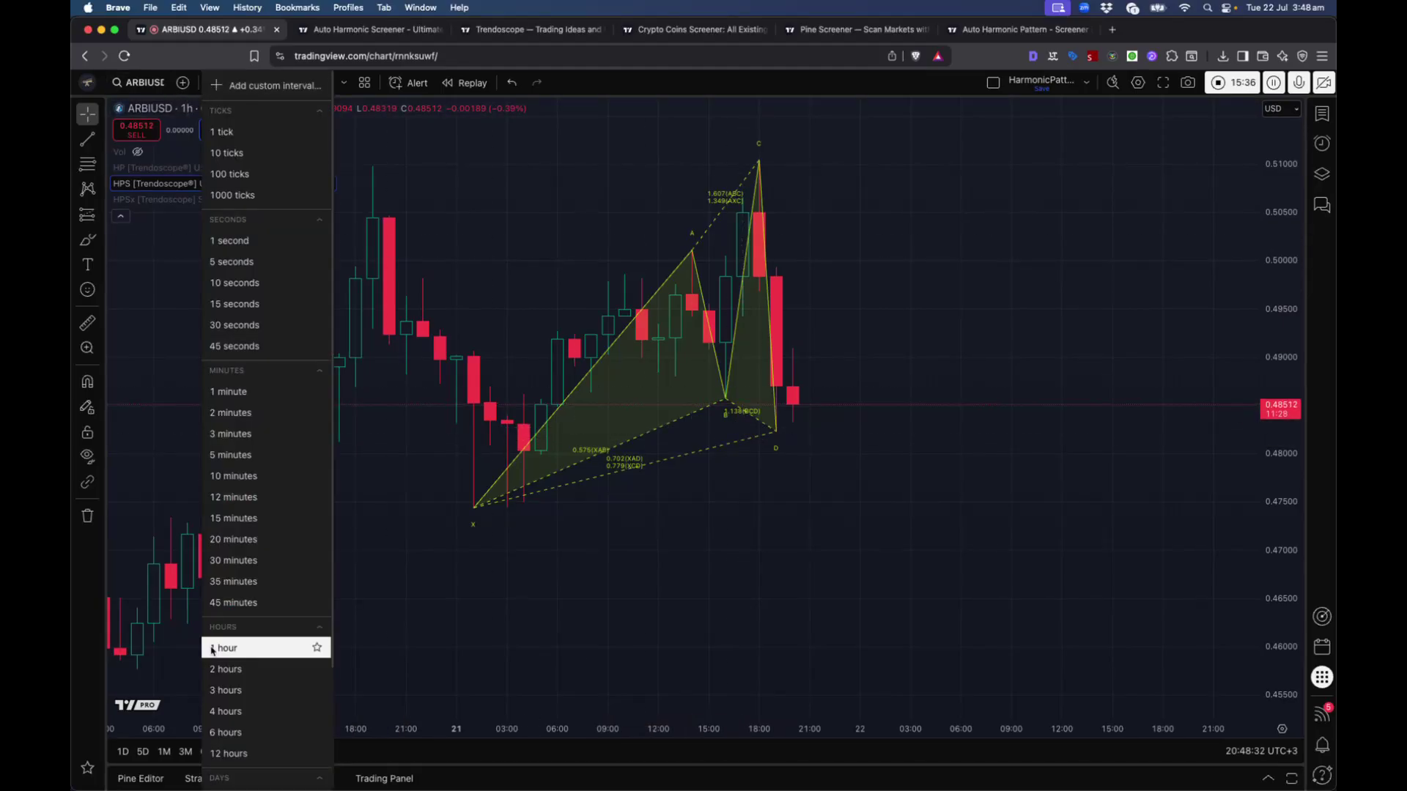
{"action": "scroll", "coordinate": [257, 696], "scroll_direction": "down", "scroll_amount": 1}
{"action": "left_click", "coordinate": [250, 762]}
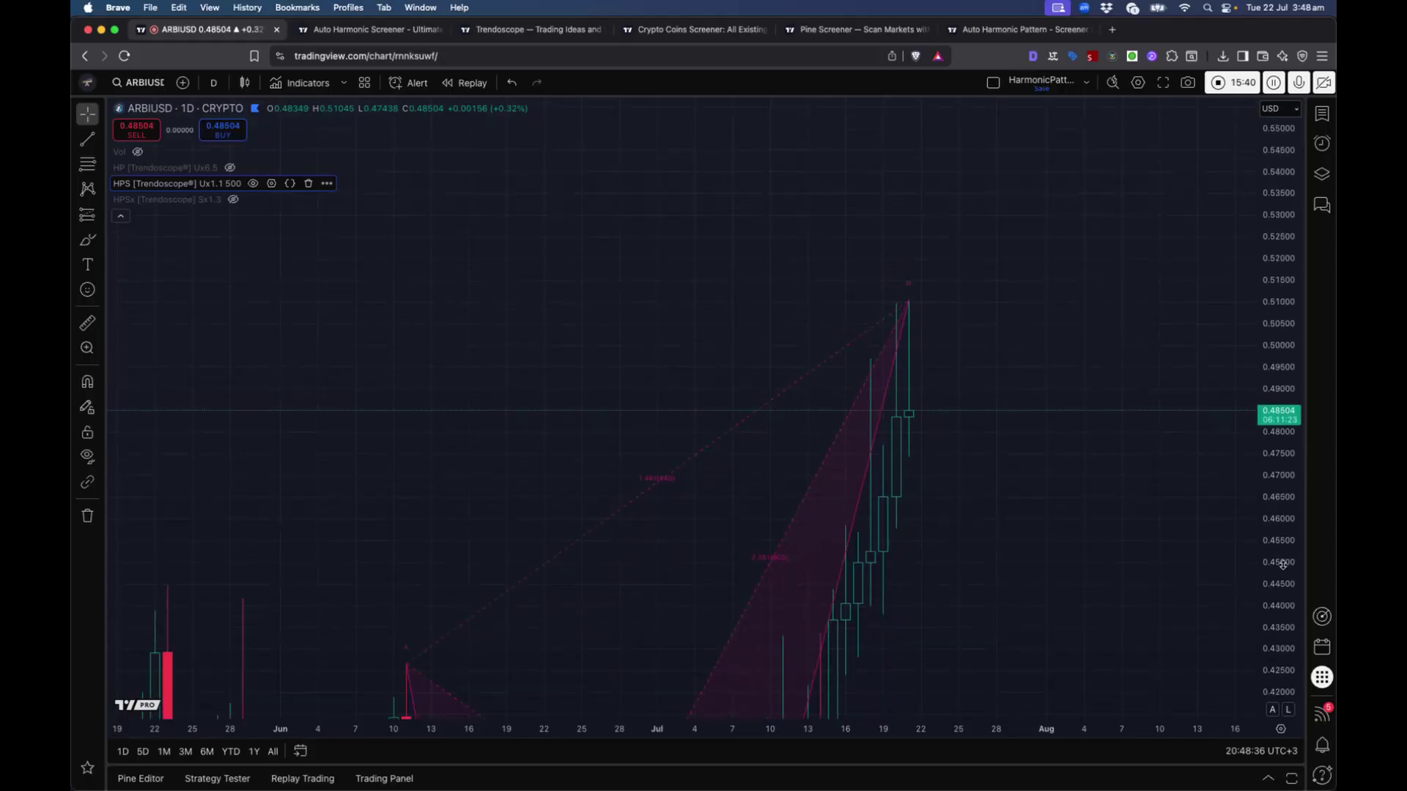
{"action": "left_click_drag", "start_coordinate": [838, 569], "coordinate": [859, 348]}
Step: Show HP [Trendoscope®] Ux6.5, hide HPS [Trendoscope®] Ux1.1, and inspect the ARBIUSD pattern with its entry and stop levels
{"action": "left_click", "coordinate": [230, 168]}
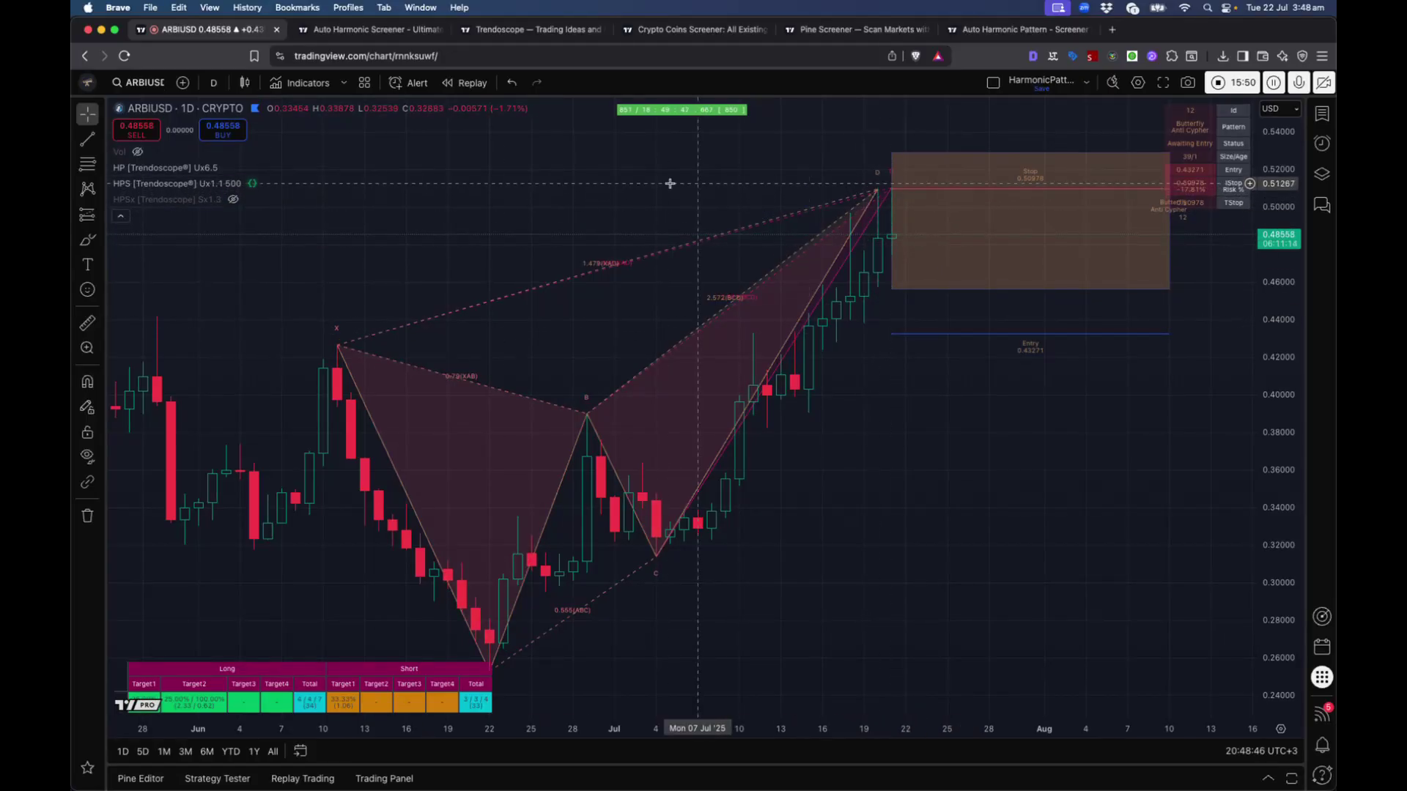
{"action": "mouse_move", "coordinate": [254, 187]}
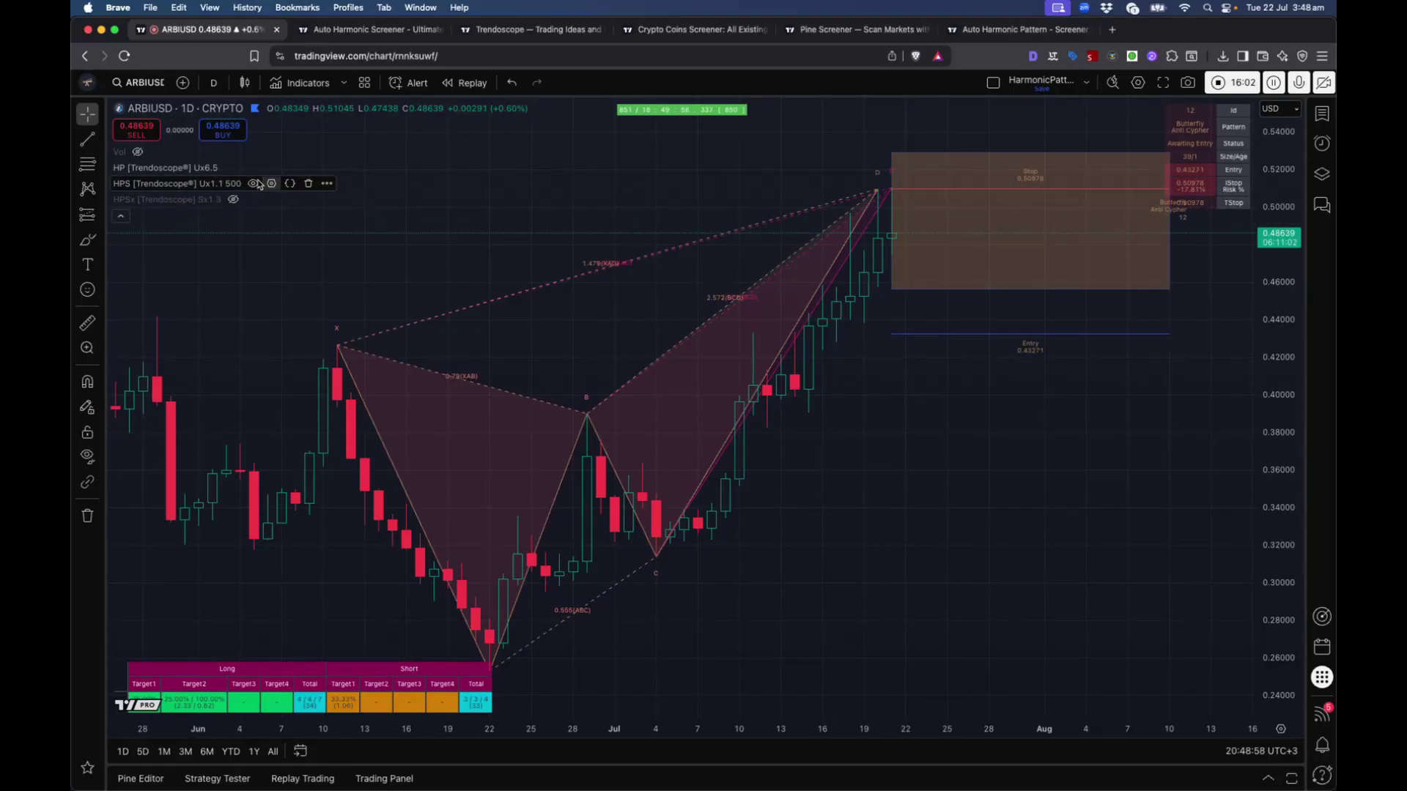
{"action": "left_click", "coordinate": [254, 184]}
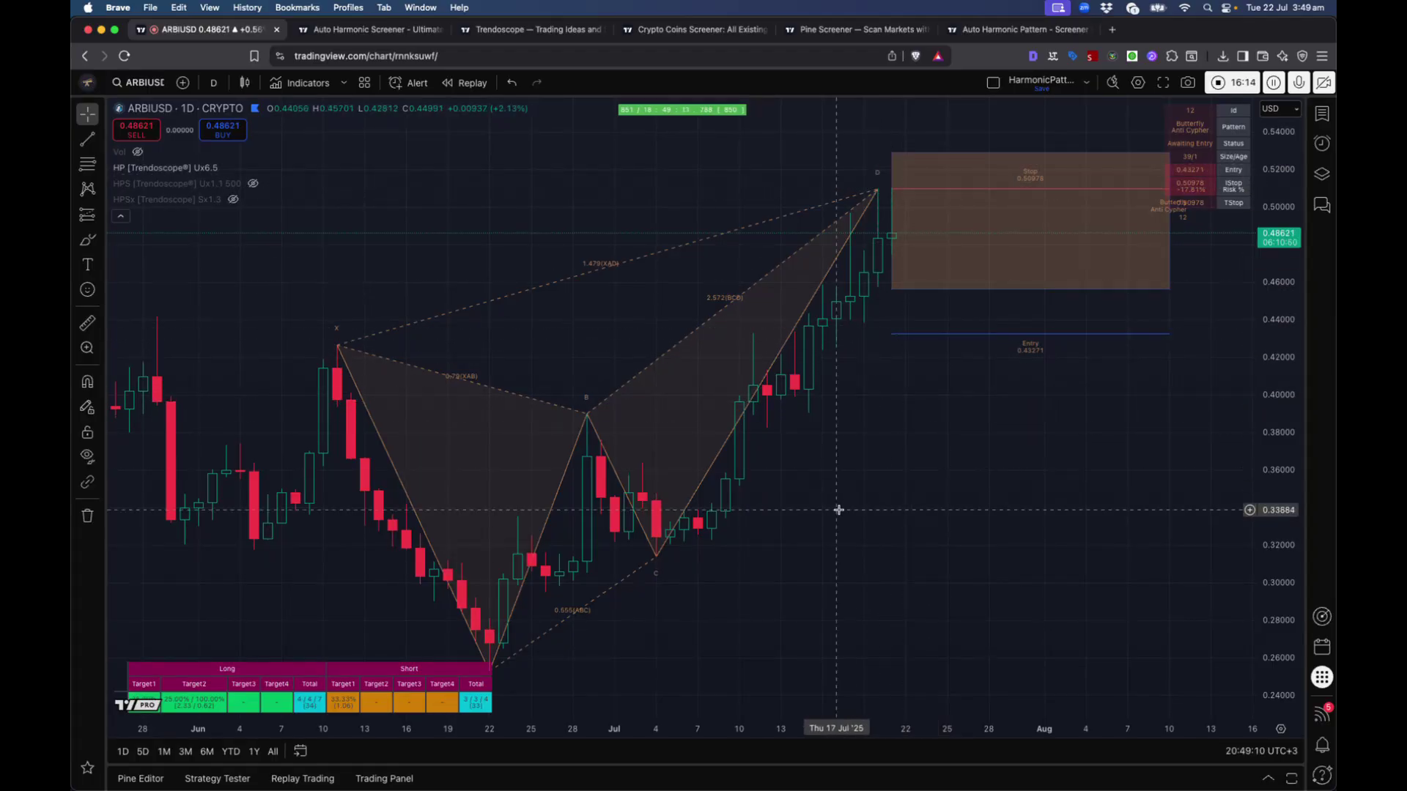
{"action": "scroll", "coordinate": [838, 507], "scroll_direction": "up", "scroll_amount": 1}
{"action": "left_click_drag", "start_coordinate": [797, 525], "coordinate": [792, 518]}
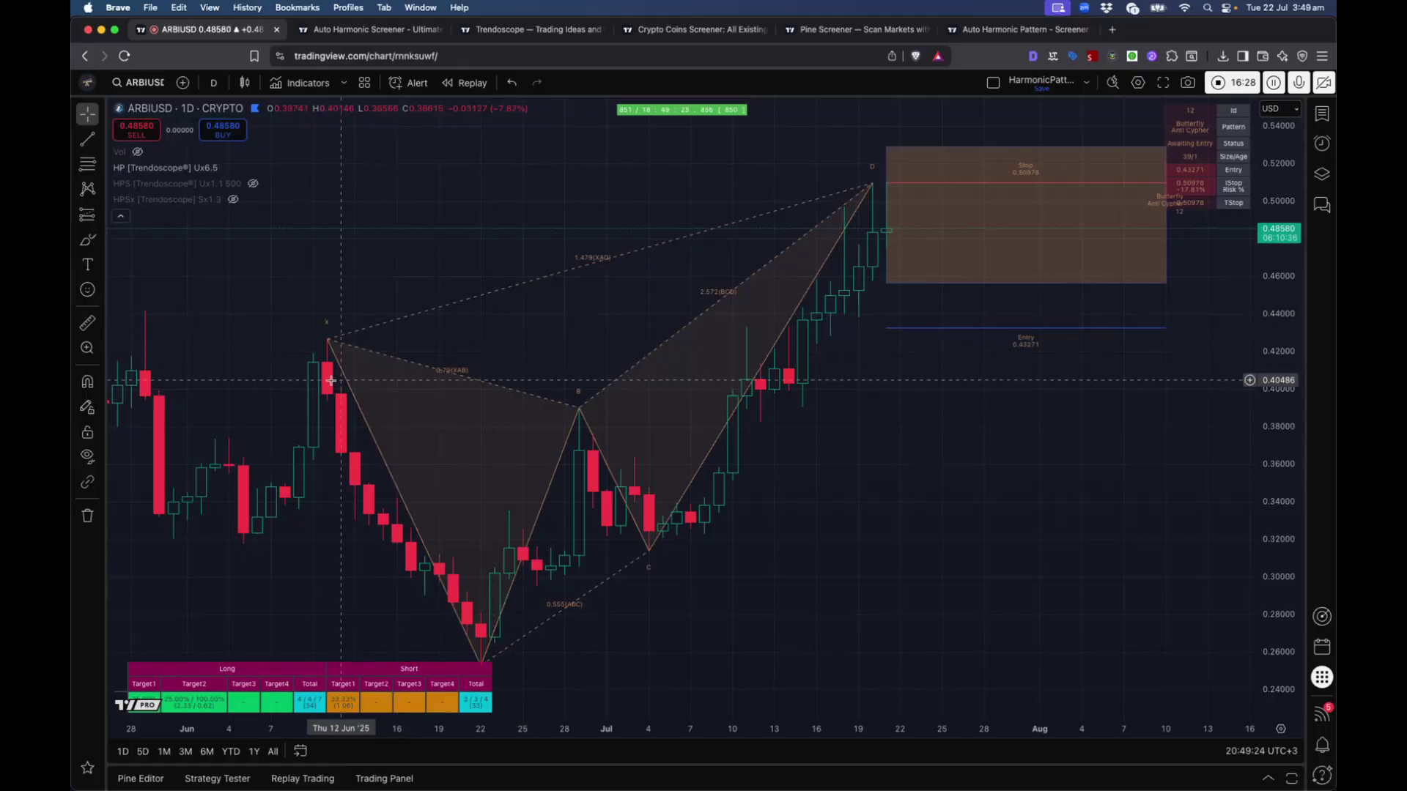
Step: Hide HP [Trendoscope®] Ux6.5 and show HPS [Trendoscope®] Ux1.1 again on the ARBIUSD daily chart
{"action": "left_click", "coordinate": [229, 169]}
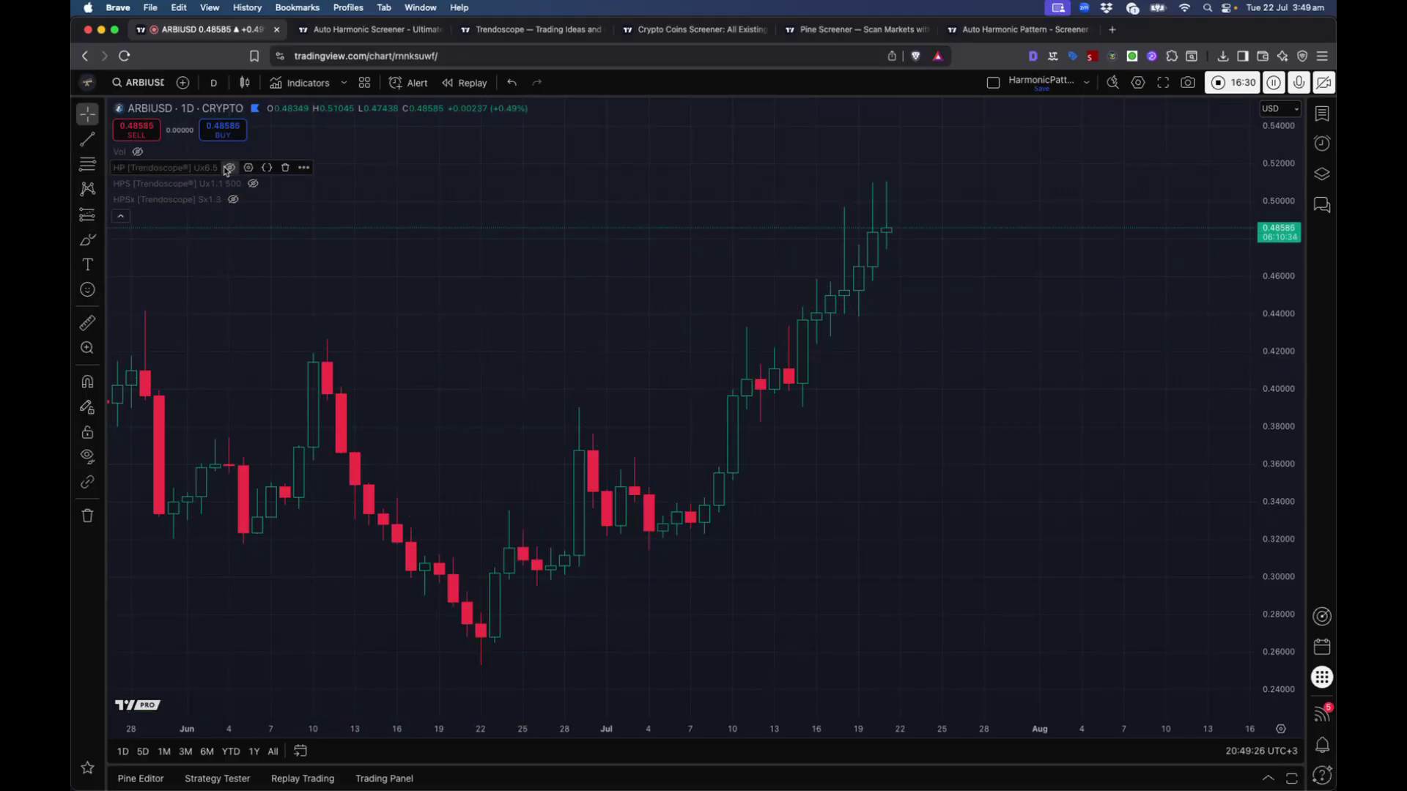
{"action": "left_click", "coordinate": [253, 183]}
{"action": "scroll", "coordinate": [789, 474], "scroll_direction": "up", "scroll_amount": 1}
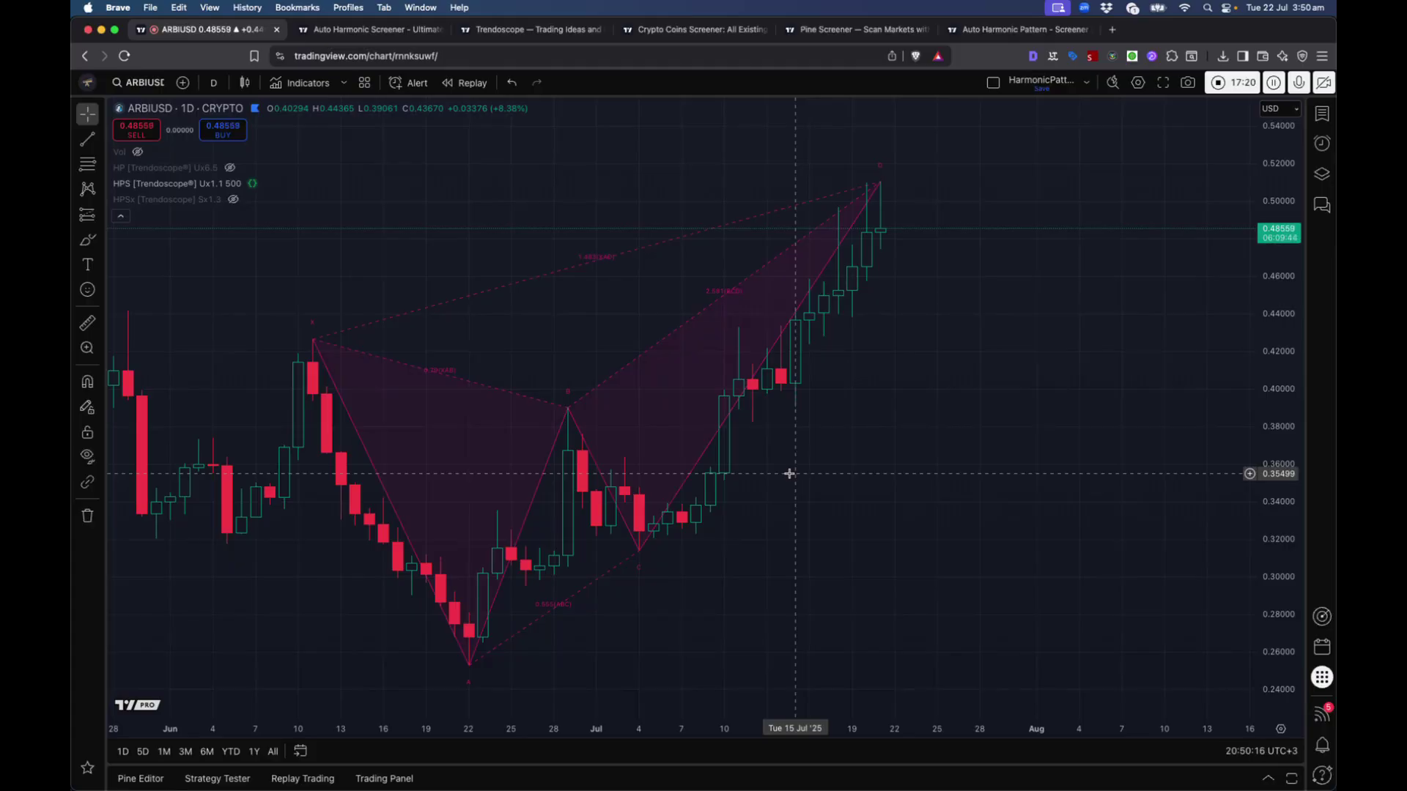
Step: Search for BTCUSDT and load the Binance spot symbol on the chart
{"action": "left_click", "coordinate": [128, 85]}
{"action": "type", "text": "BTC"}
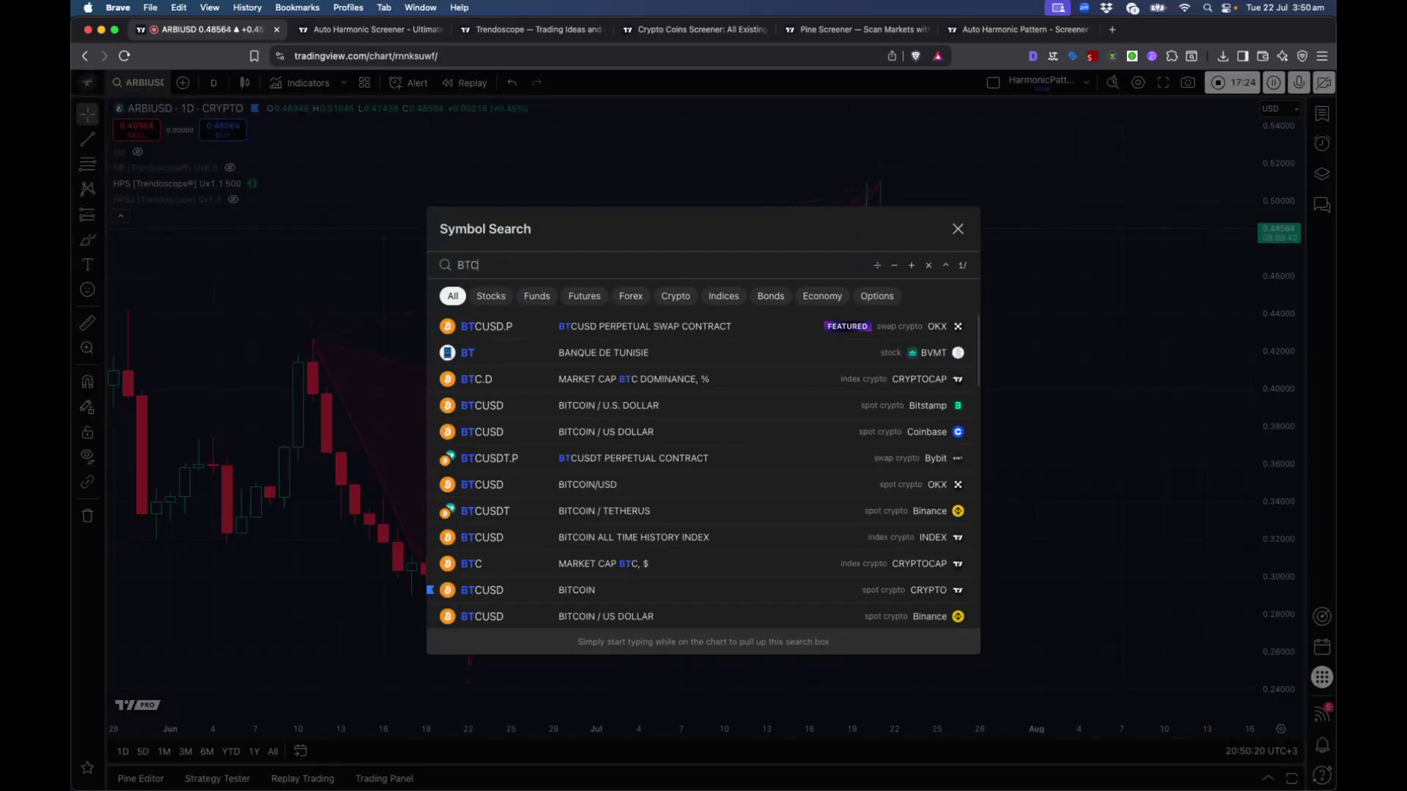
{"action": "type", "text": "USDT"}
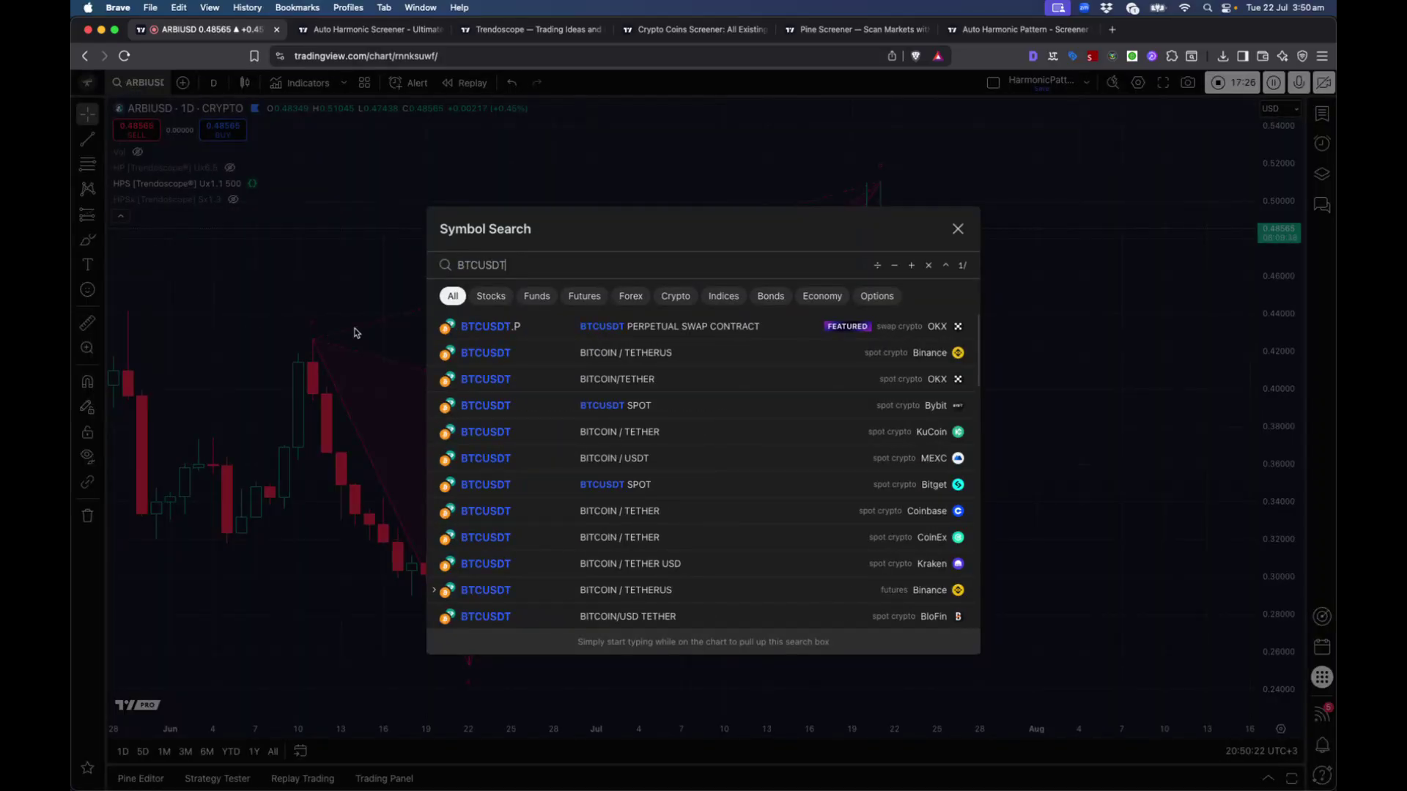
{"action": "left_click", "coordinate": [557, 357]}
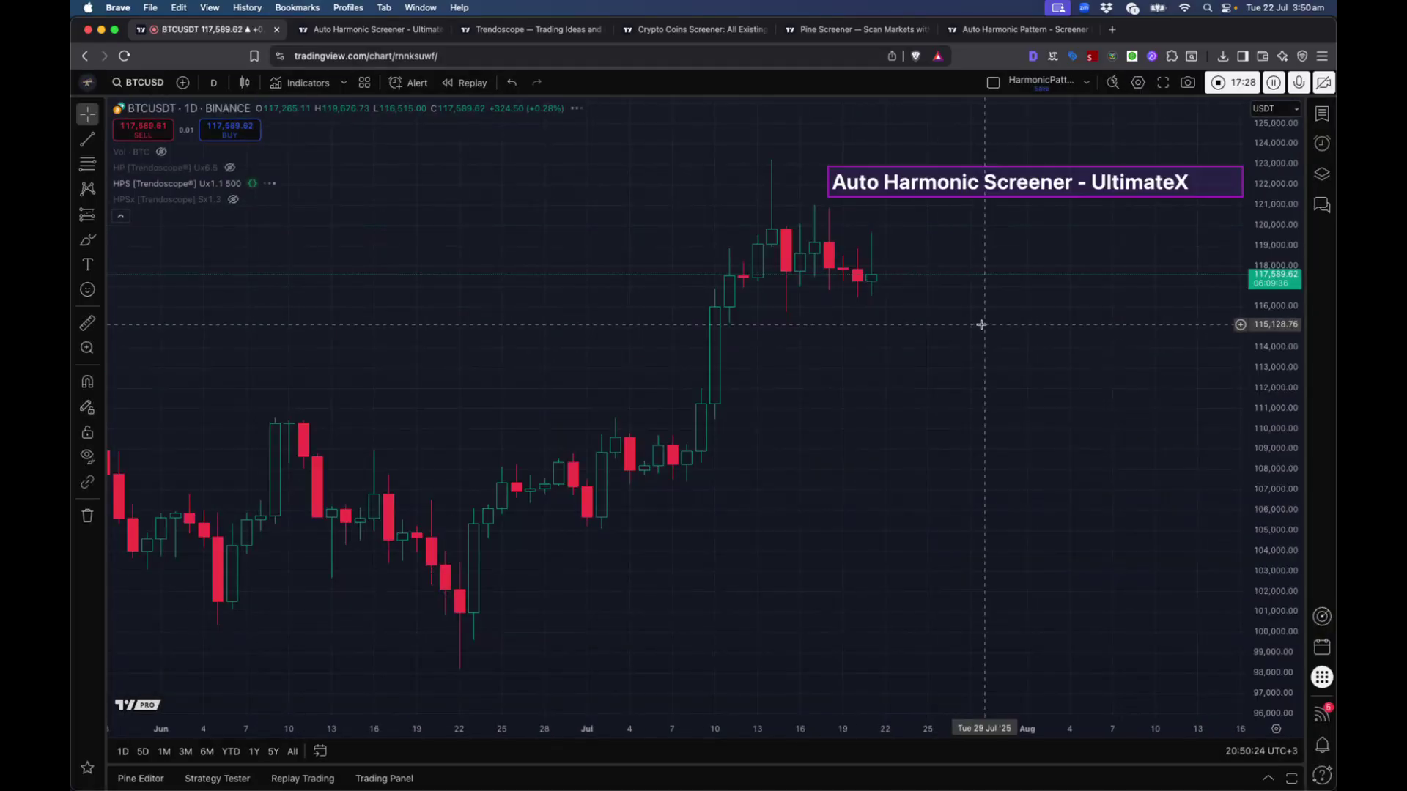